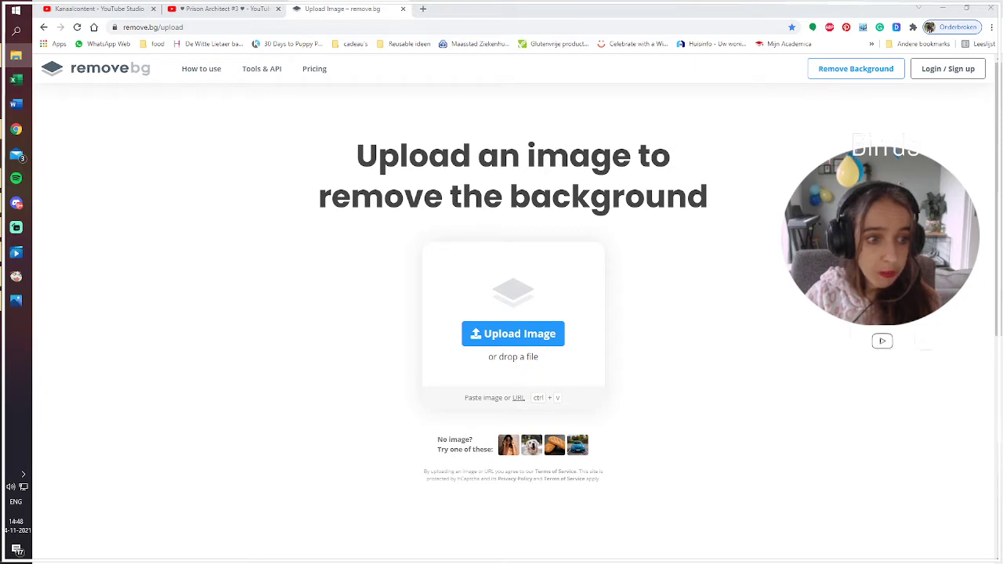
Upload the portrait photo to remove.bg to cut out its background, and download the 337 × 740 preview image
drag(1002, 314, 520, 323)
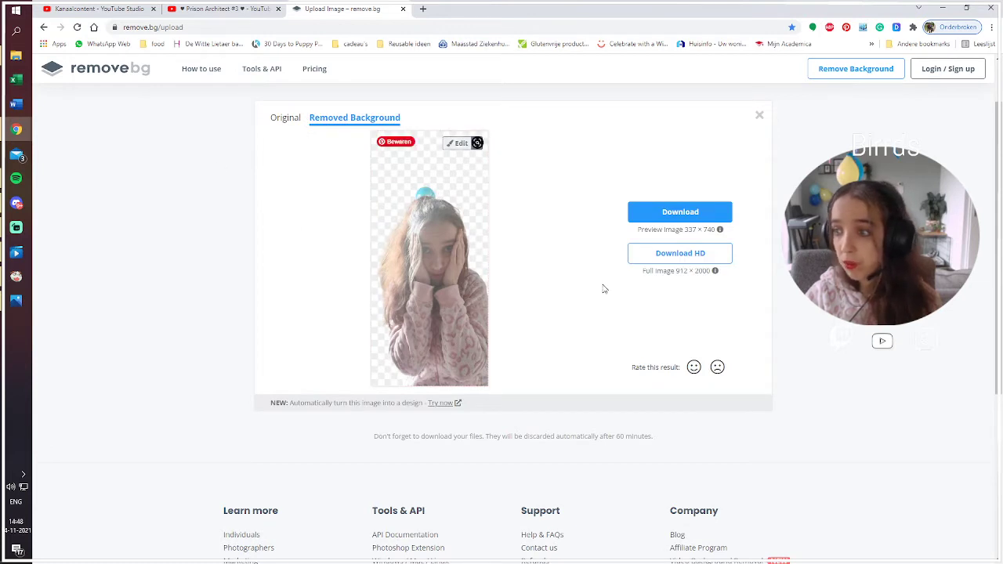
key(alt+Tab)
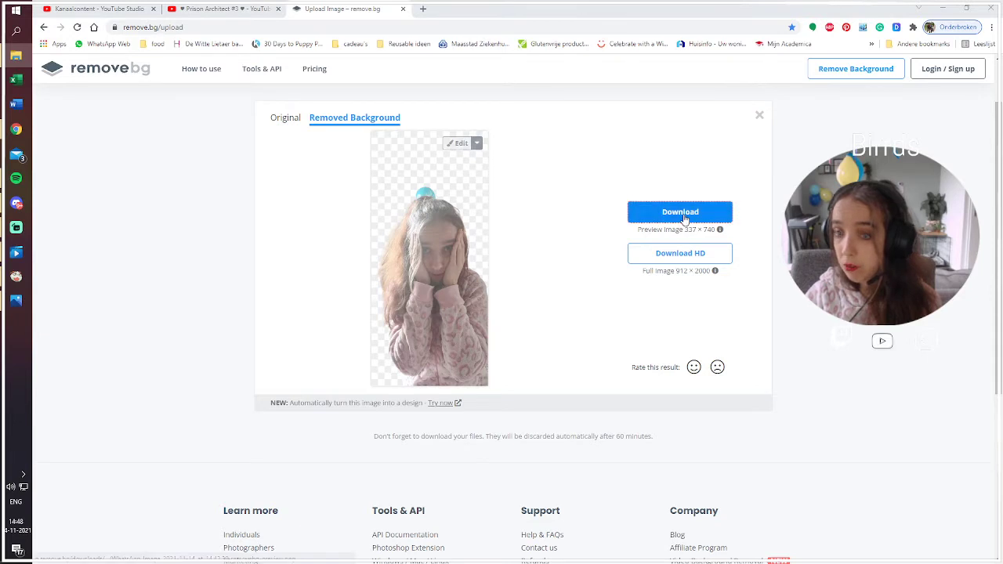
drag(690, 212, 702, 213)
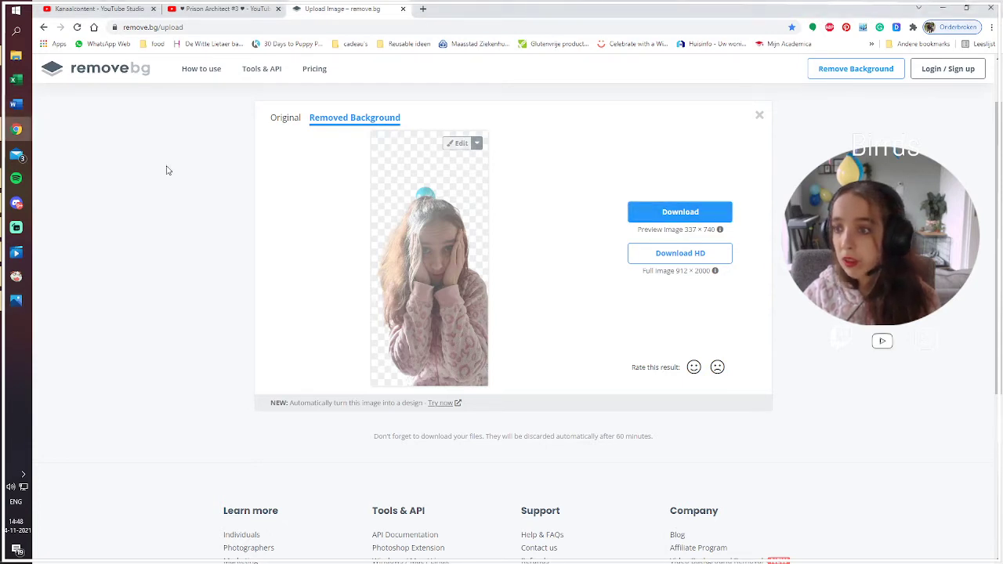
Open Snappa from the bookmarks and create a custom graphic of 1920 × 1080 px
click(873, 44)
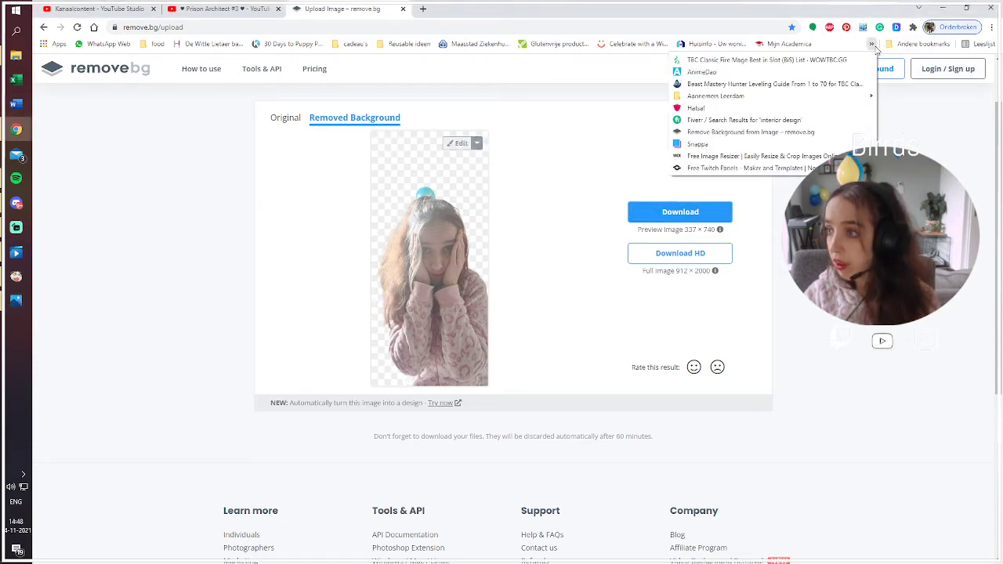
click(709, 147)
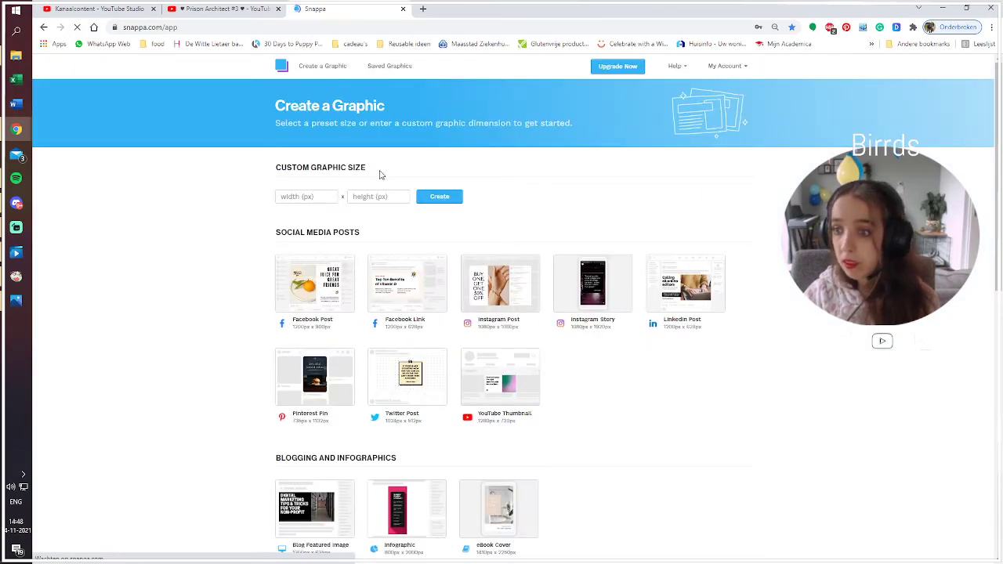
click(305, 194)
click(308, 213)
click(383, 197)
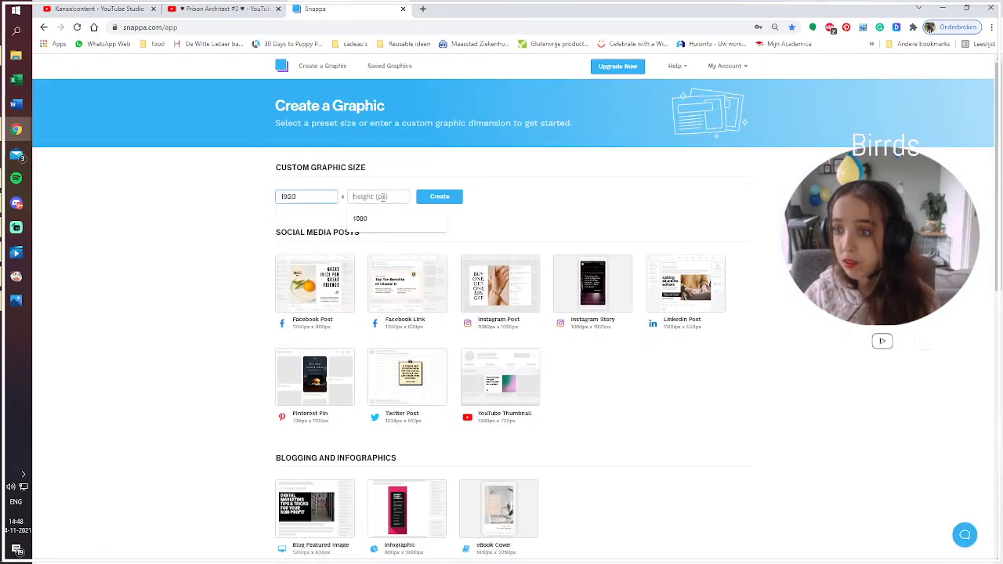
click(373, 218)
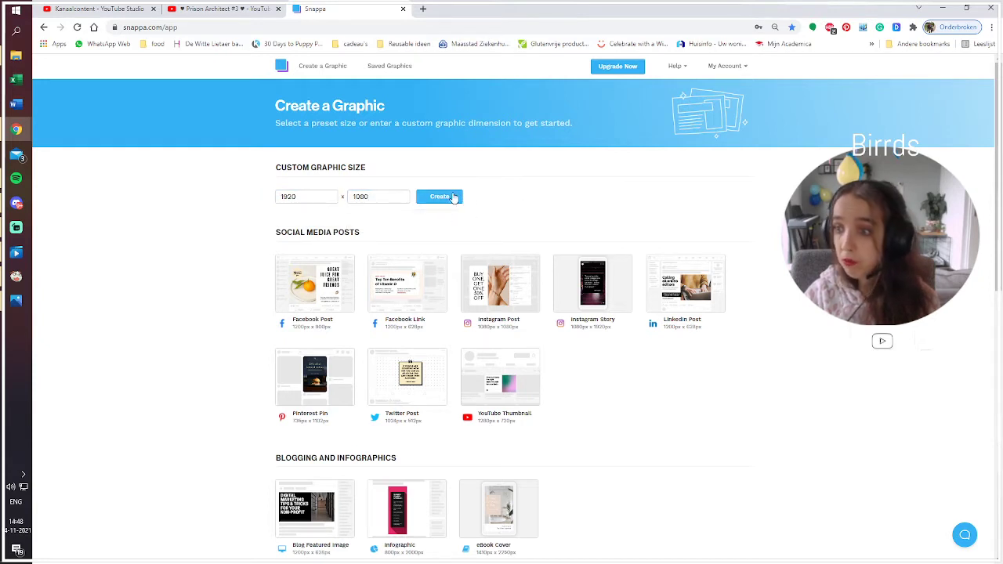
click(449, 199)
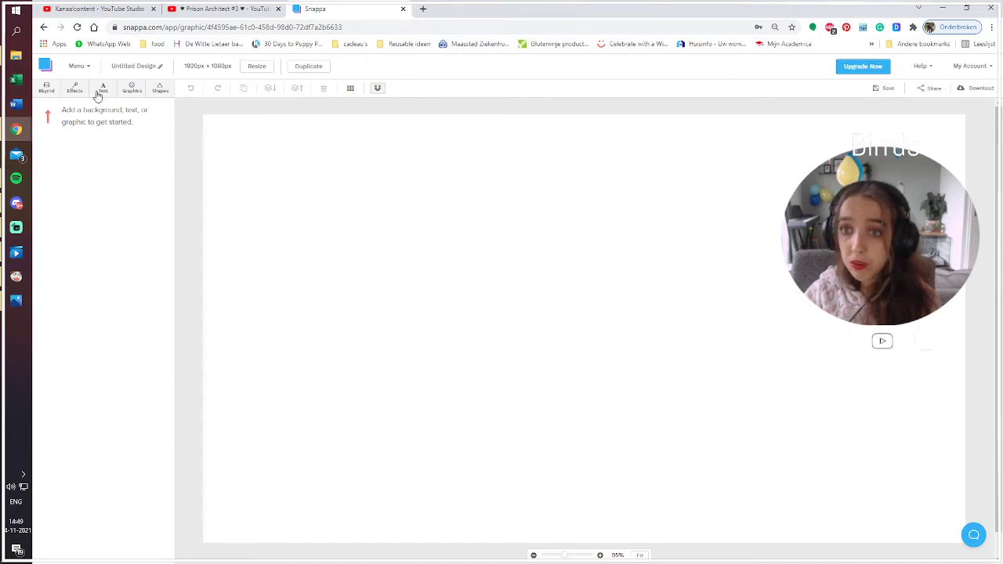
Show the previously uploaded images in the graphics library
click(132, 89)
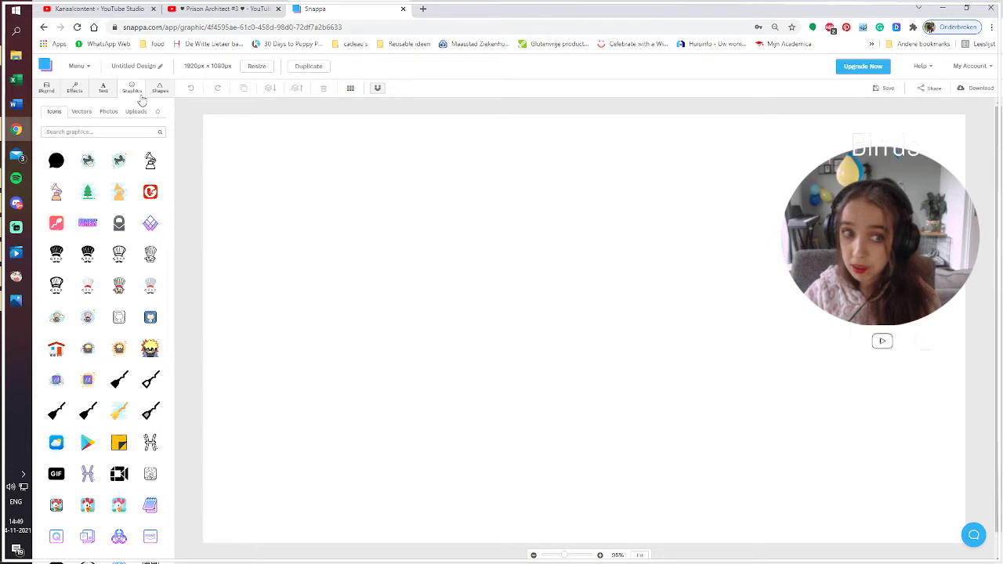
click(110, 112)
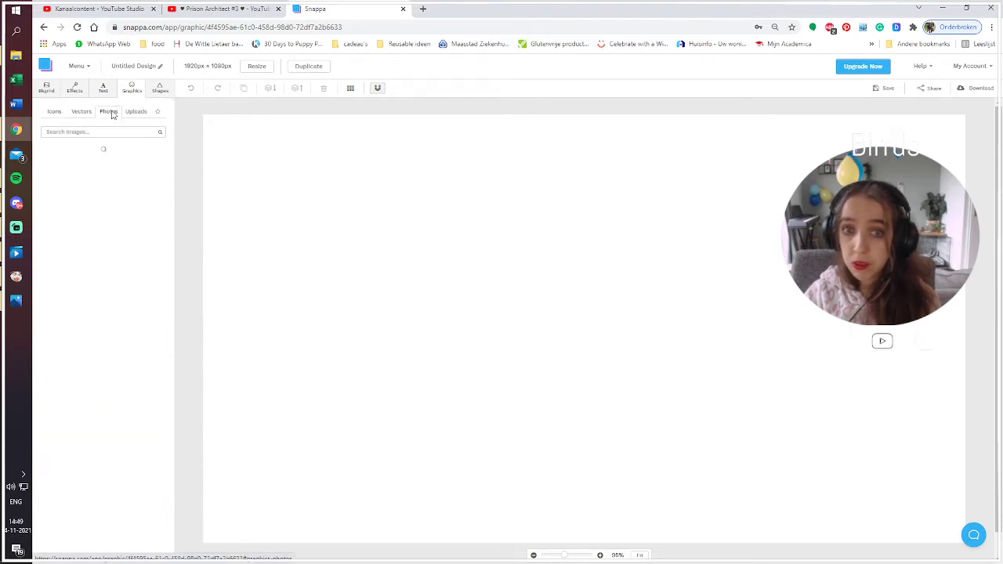
click(130, 112)
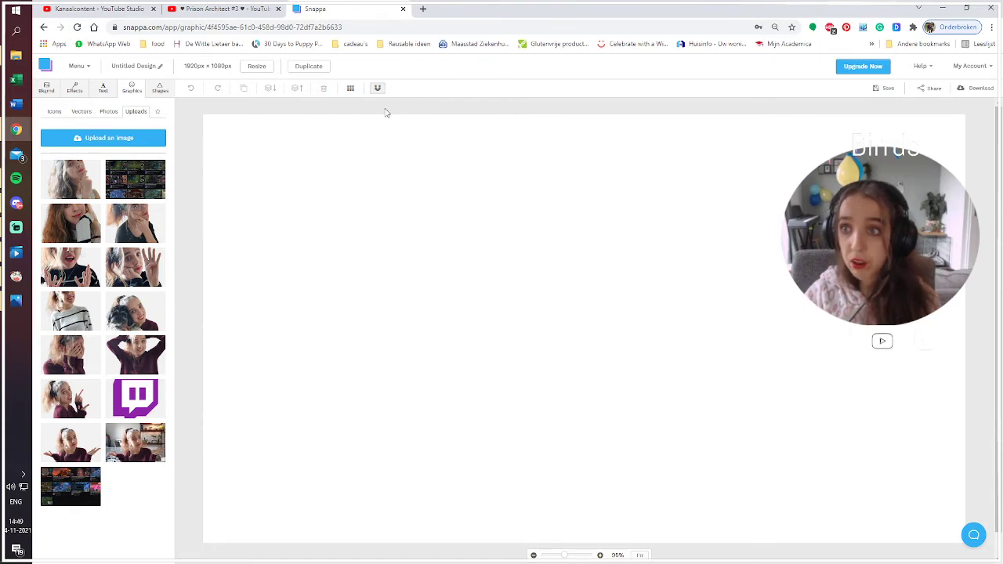
Open the Twitch channel in a new tab and look over its overview of recent broadcasts and clips
click(422, 9)
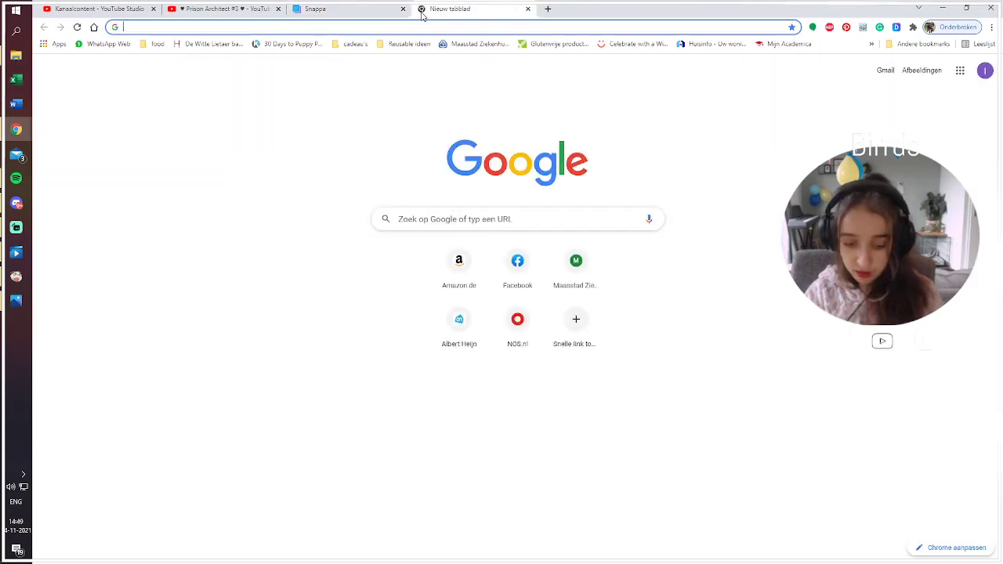
text(tw)
key(Return)
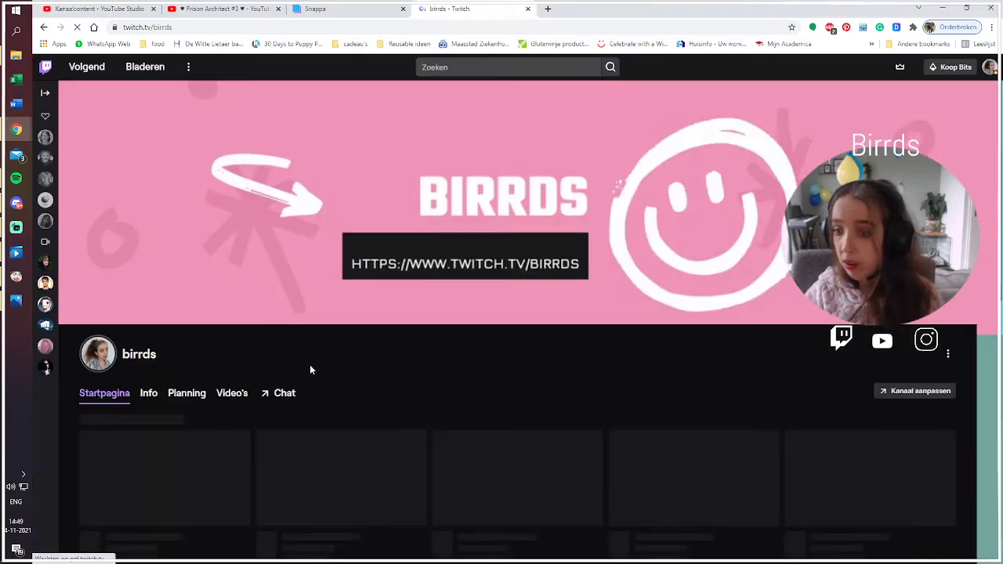
click(236, 394)
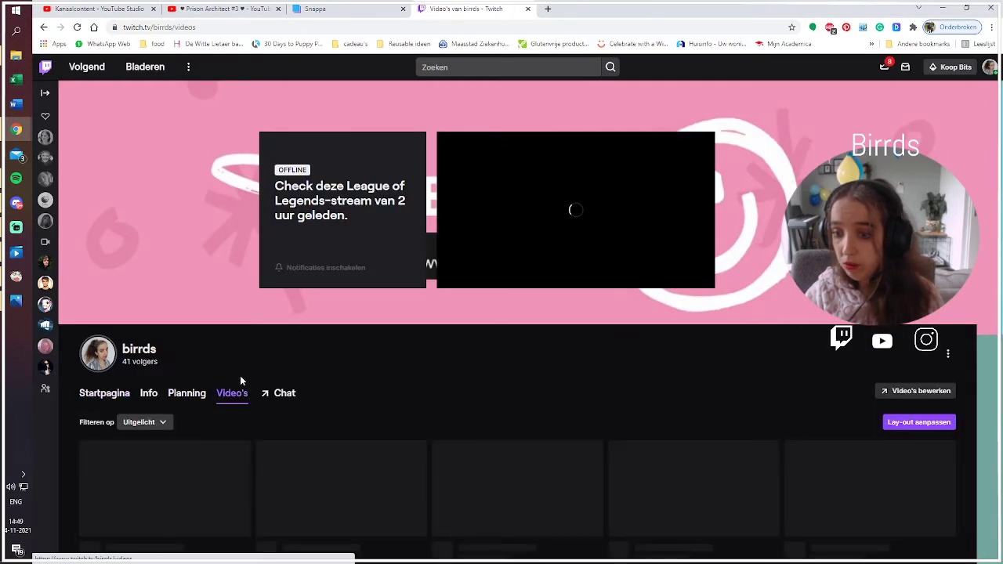
scroll(239, 363, down, 4)
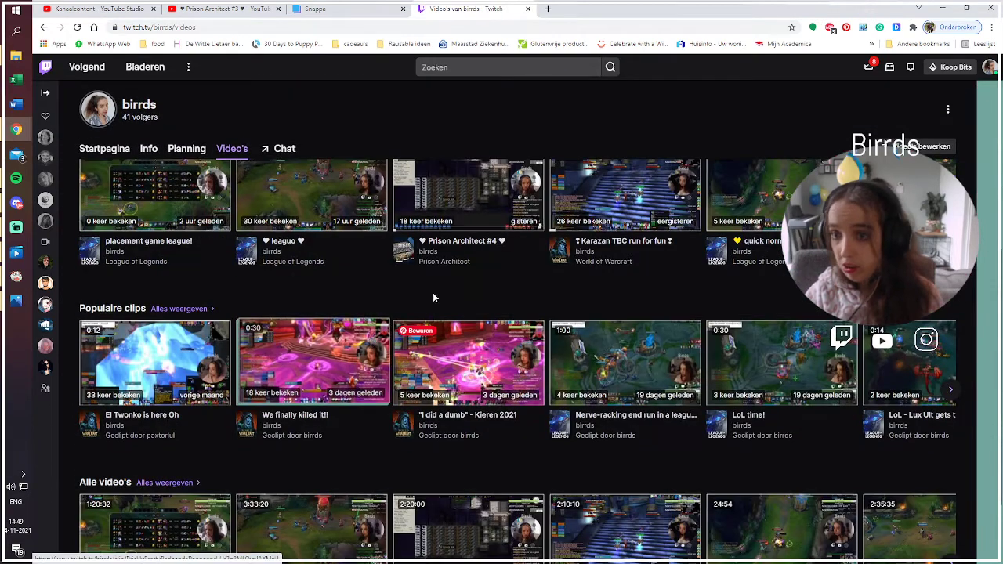
scroll(531, 329, up, 1)
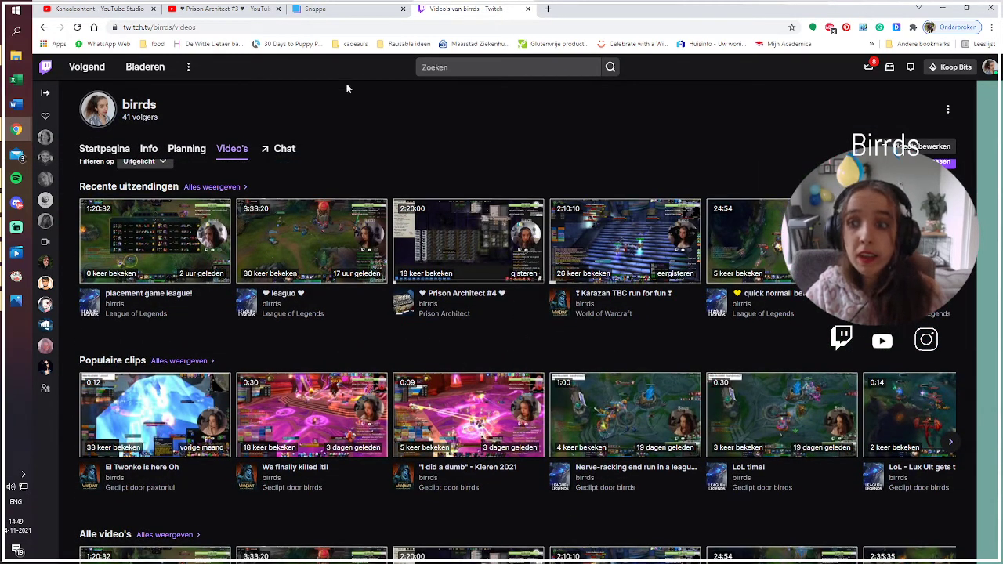
Return to the Snappa design, place the uploaded screenshot of the stream overview, tilt it counter-clockwise and enlarge it
click(335, 10)
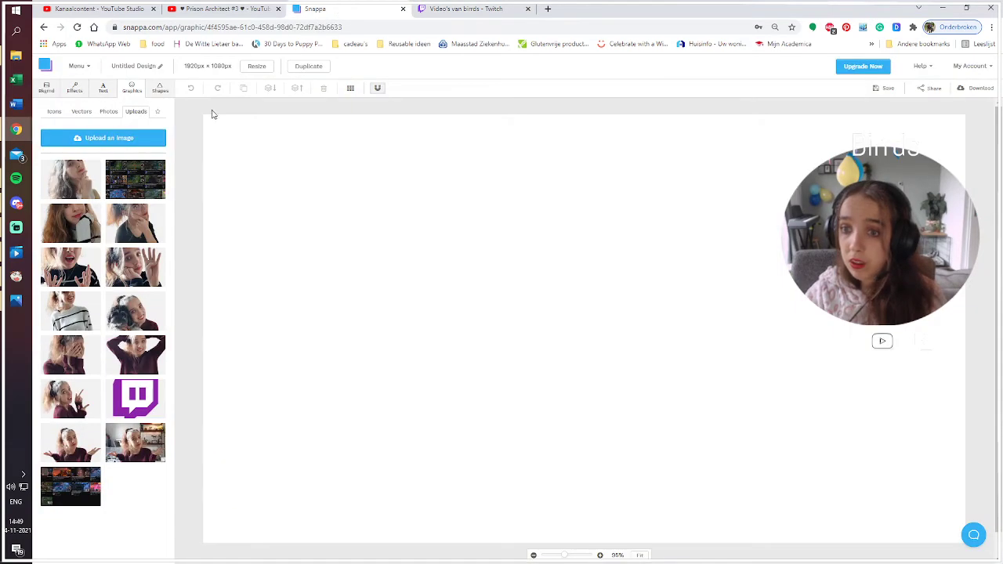
click(133, 179)
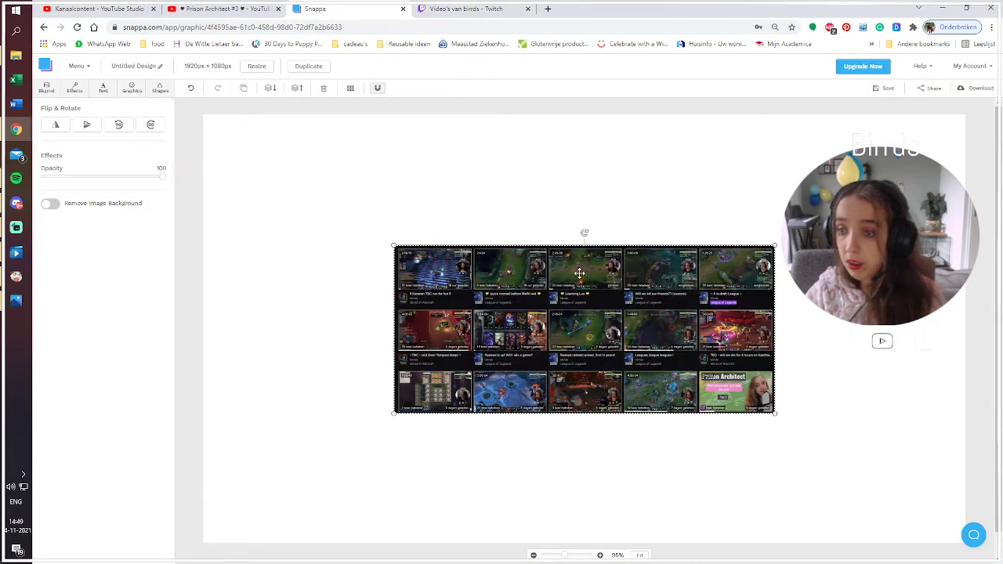
drag(585, 235, 549, 236)
drag(373, 312, 4, 247)
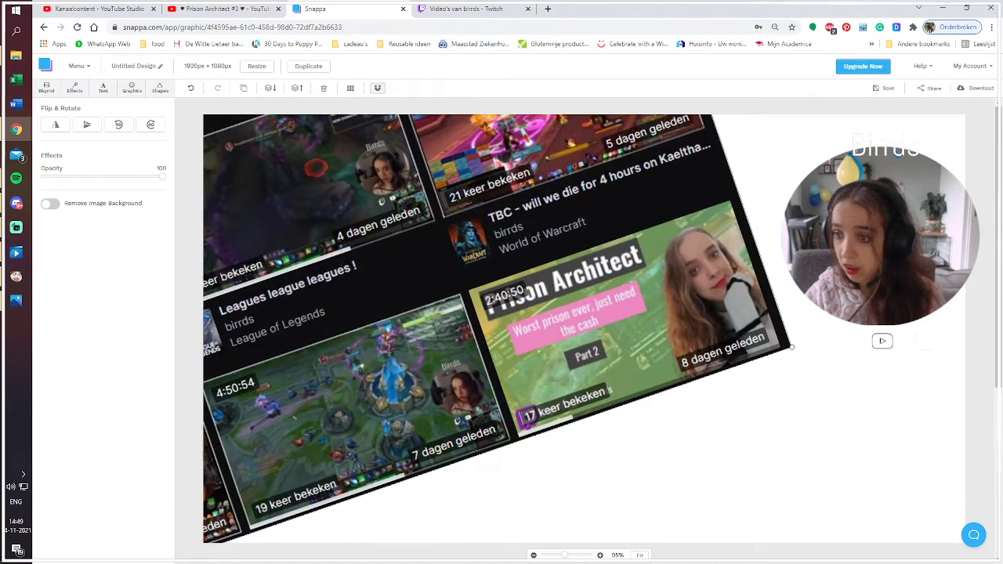
Reposition and enlarge the tilted screenshot until it covers the whole canvas, and set its opacity to 33
drag(376, 243, 992, 265)
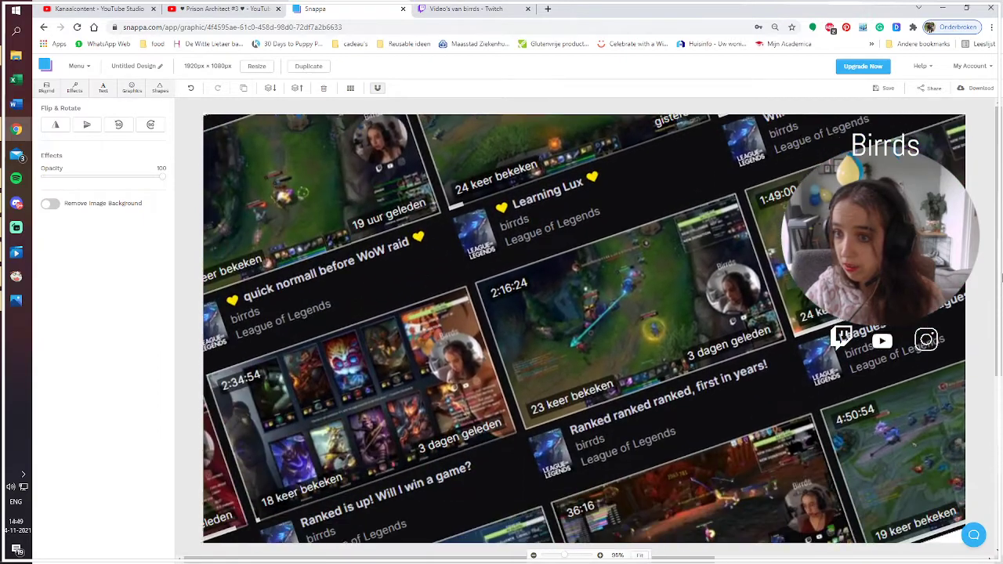
drag(249, 307, 749, 332)
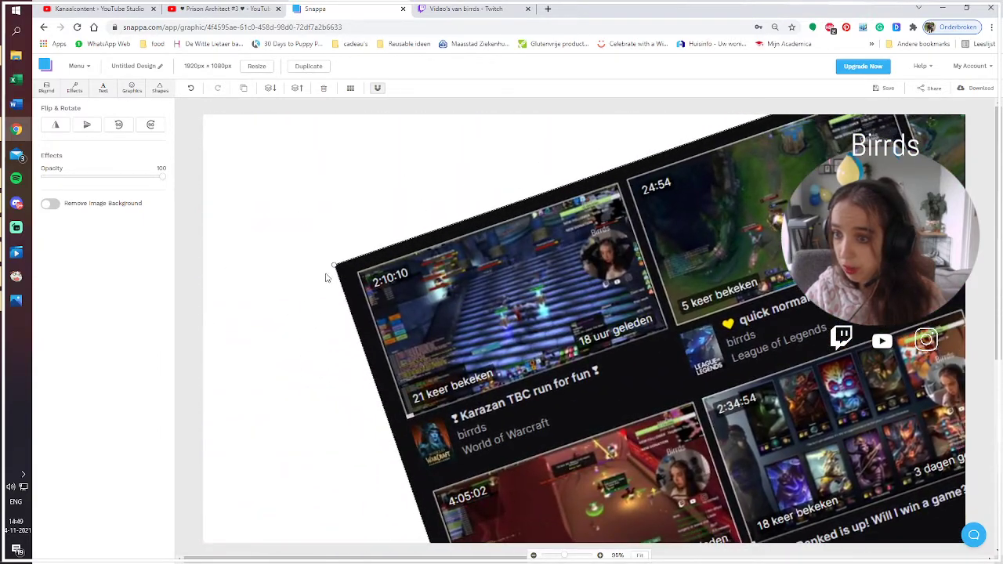
drag(335, 265, 18, 227)
drag(874, 362, 650, 362)
drag(696, 309, 676, 333)
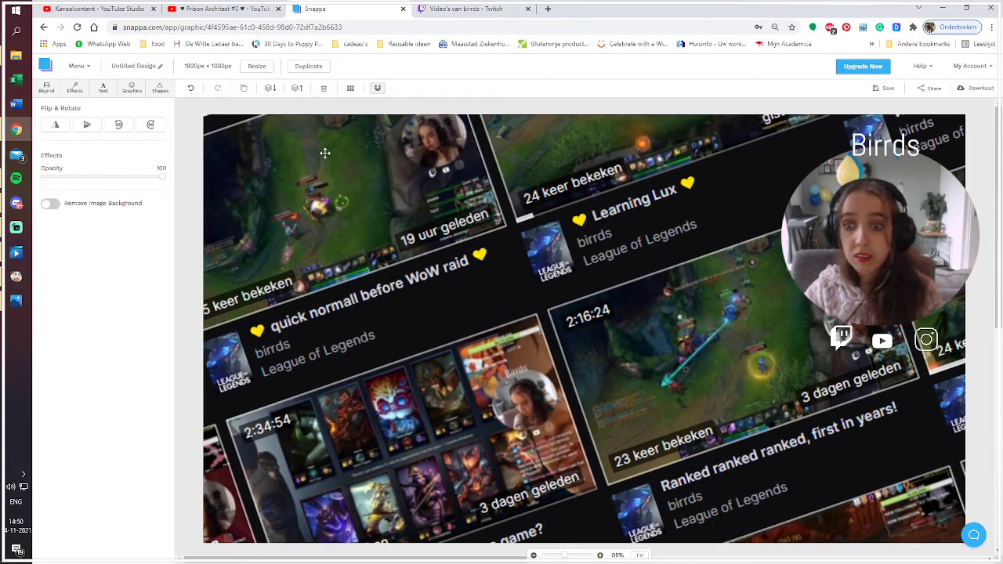
drag(162, 180, 86, 180)
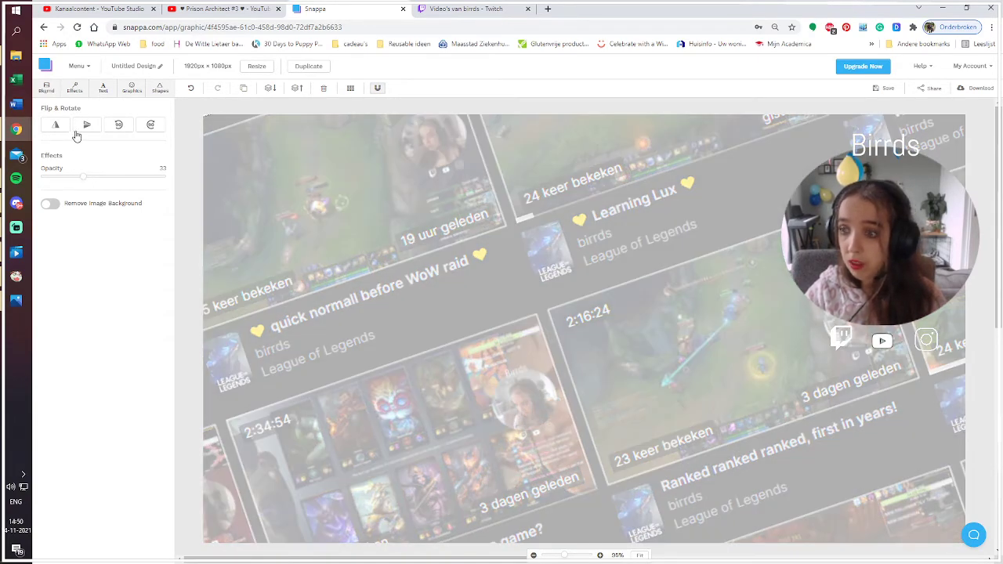
Try the teal wave pattern as the background, and settle on the coral-to-burgundy gradient pattern
click(47, 91)
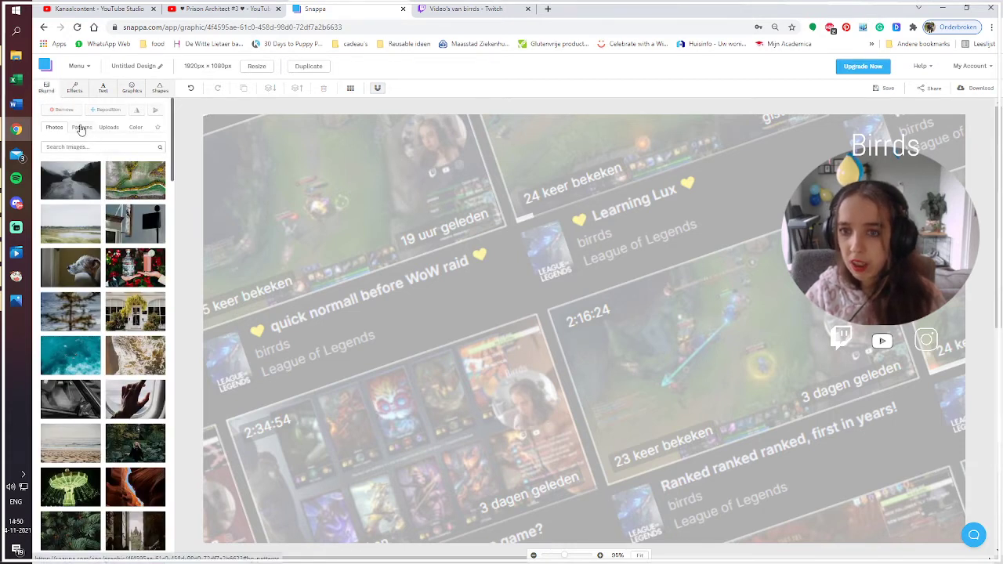
click(82, 127)
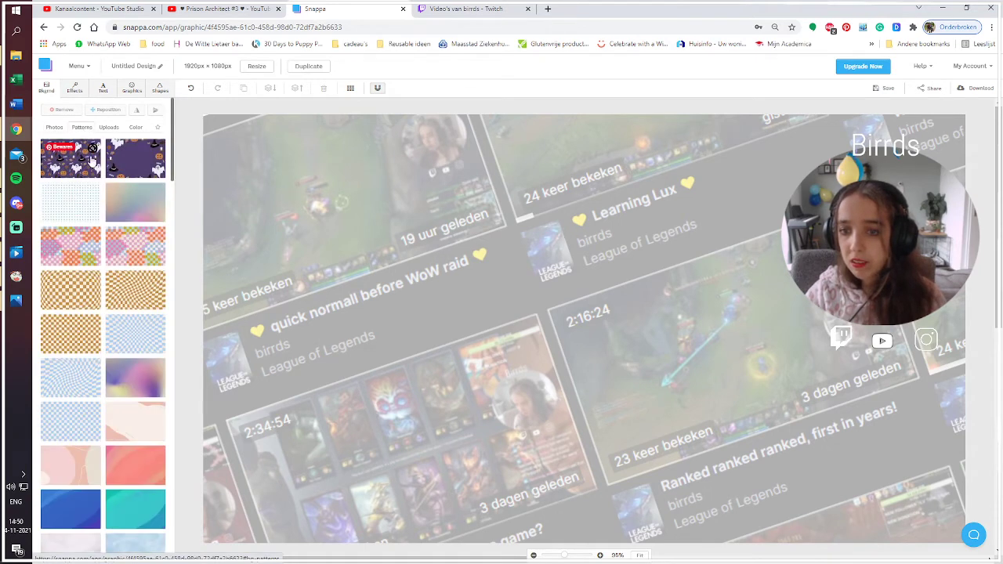
scroll(92, 306, down, 5)
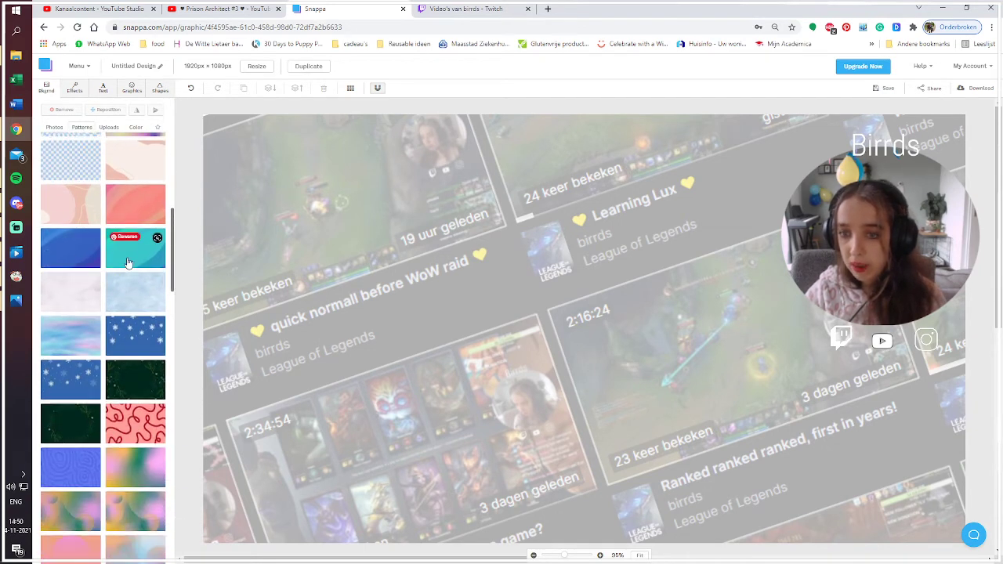
click(137, 249)
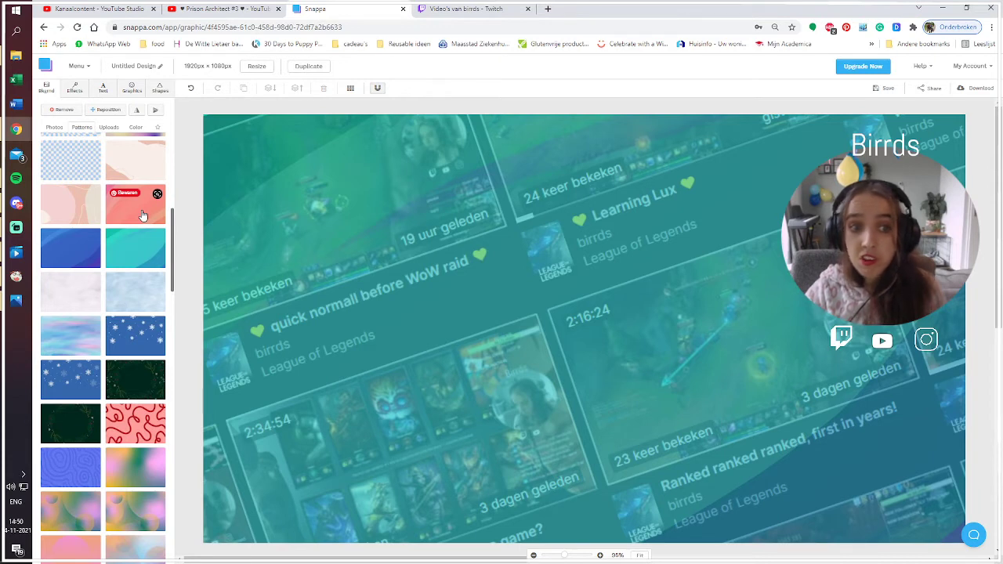
scroll(118, 269, down, 3)
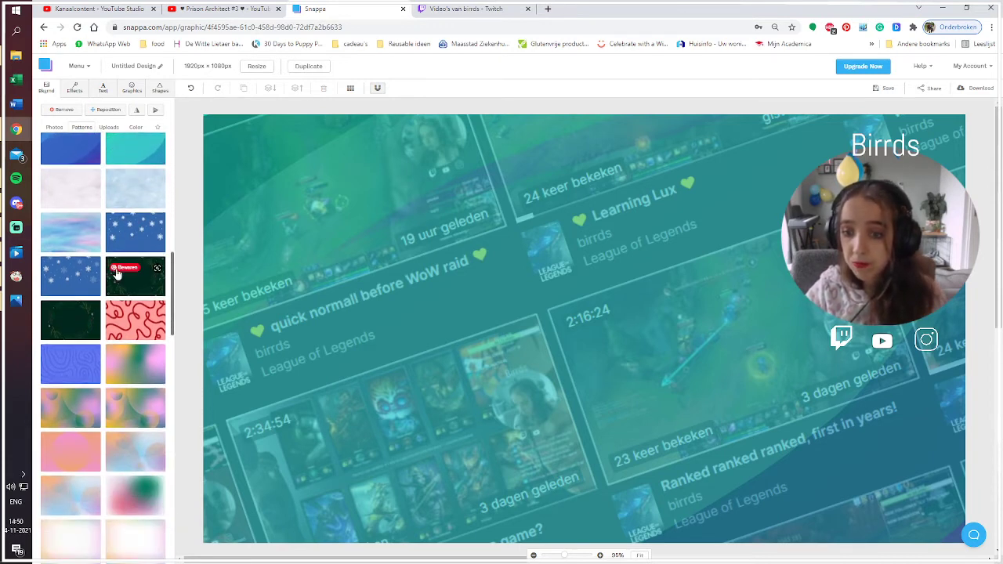
scroll(135, 357, down, 3)
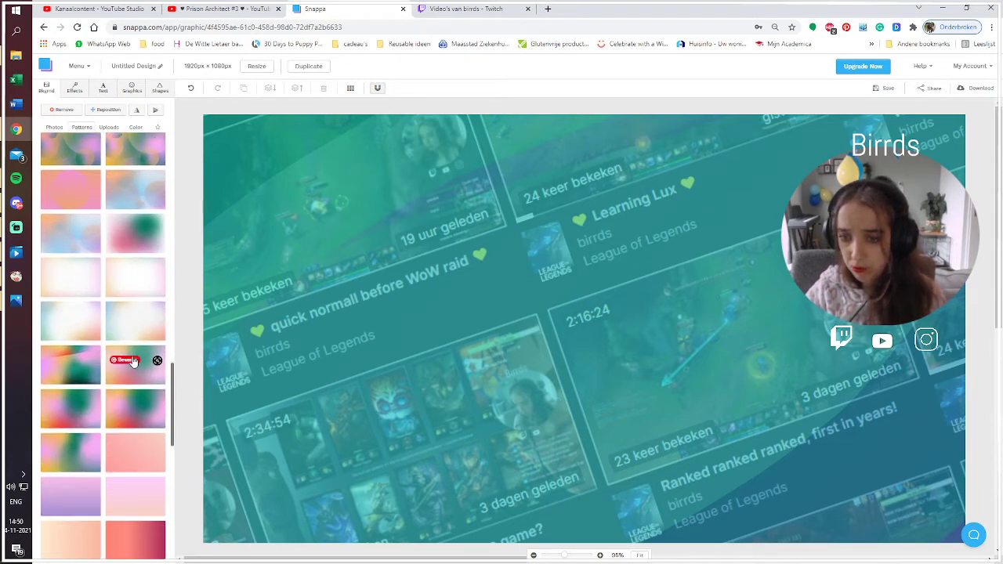
scroll(133, 362, down, 5)
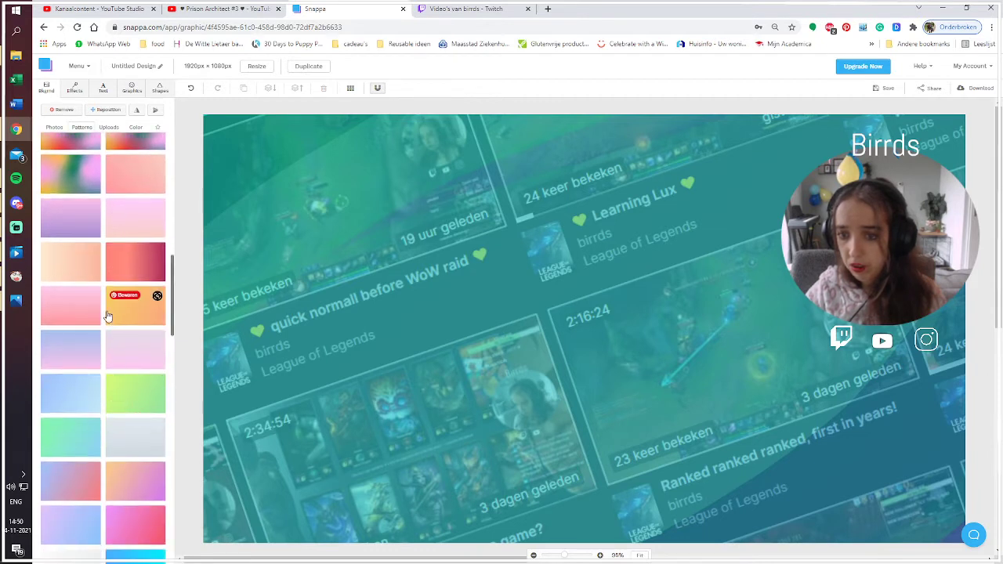
click(130, 272)
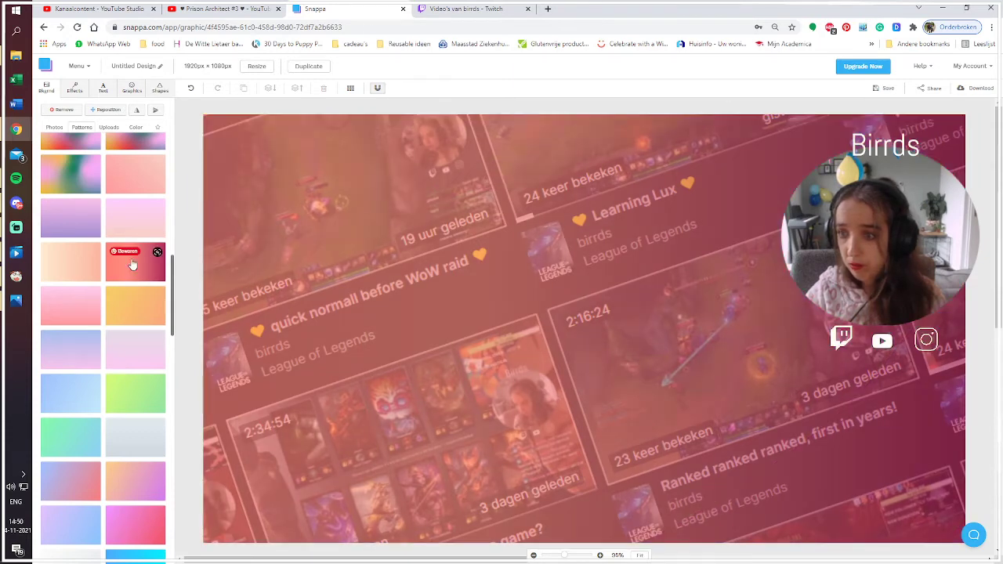
Upload WhatsApp_Image_2021-11-14_at_14.42.39-removebg-preview from Downloads and place the cut-out portrait on the canvas
click(135, 91)
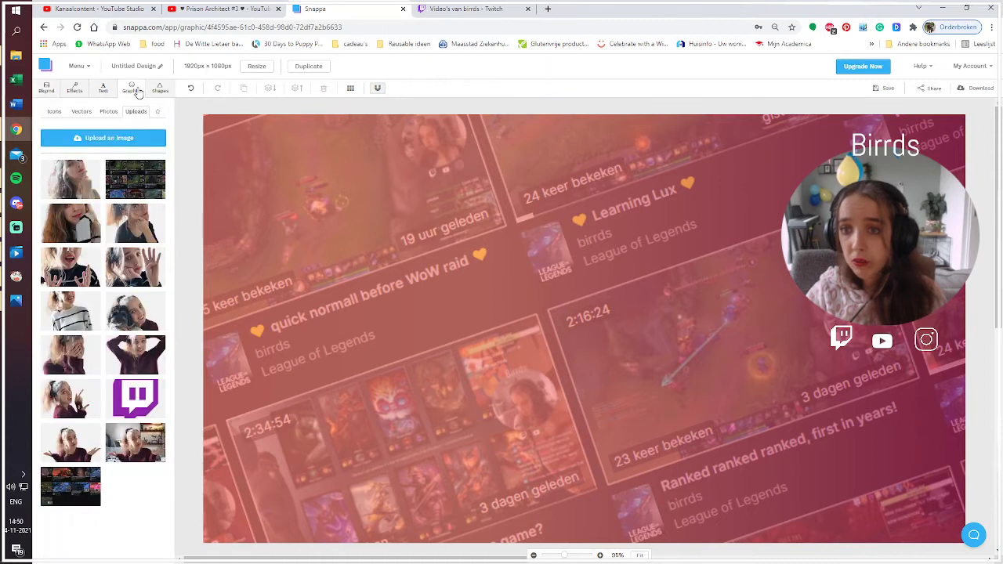
click(116, 139)
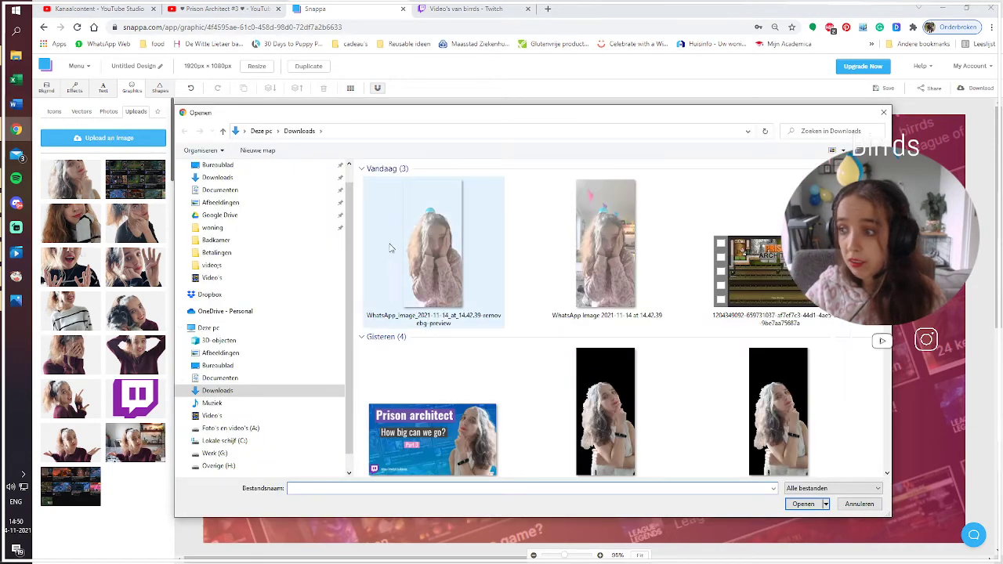
double_click(430, 254)
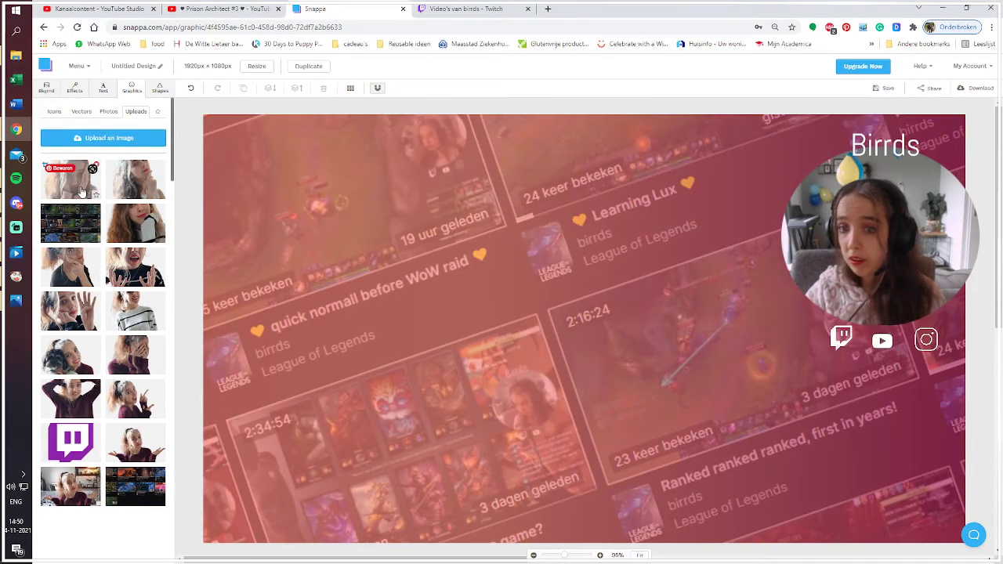
click(76, 192)
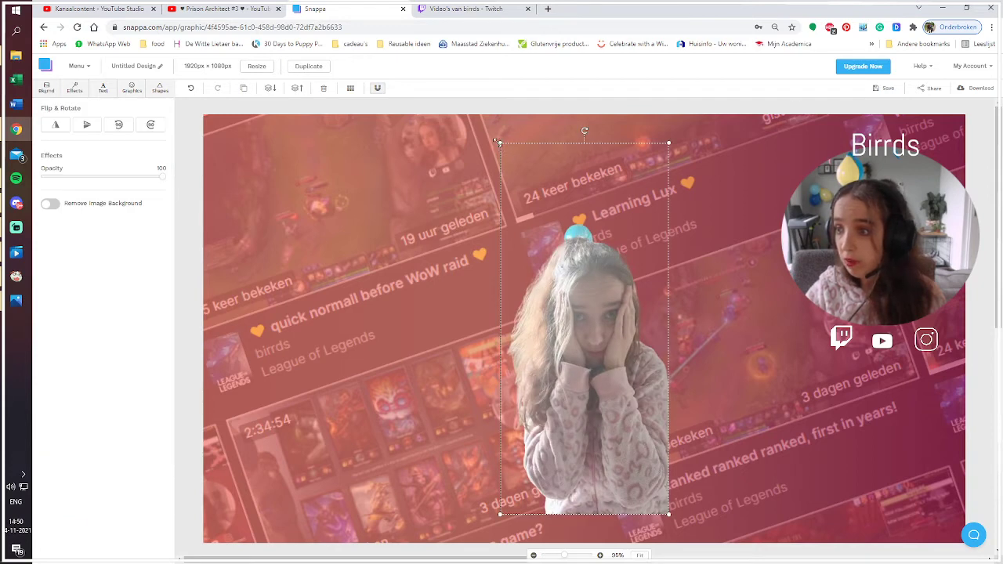
Enlarge the cut-out portrait and move it to the right side of the canvas, letting it run past the edges
drag(499, 143, 257, 102)
drag(511, 212, 860, 496)
click(460, 390)
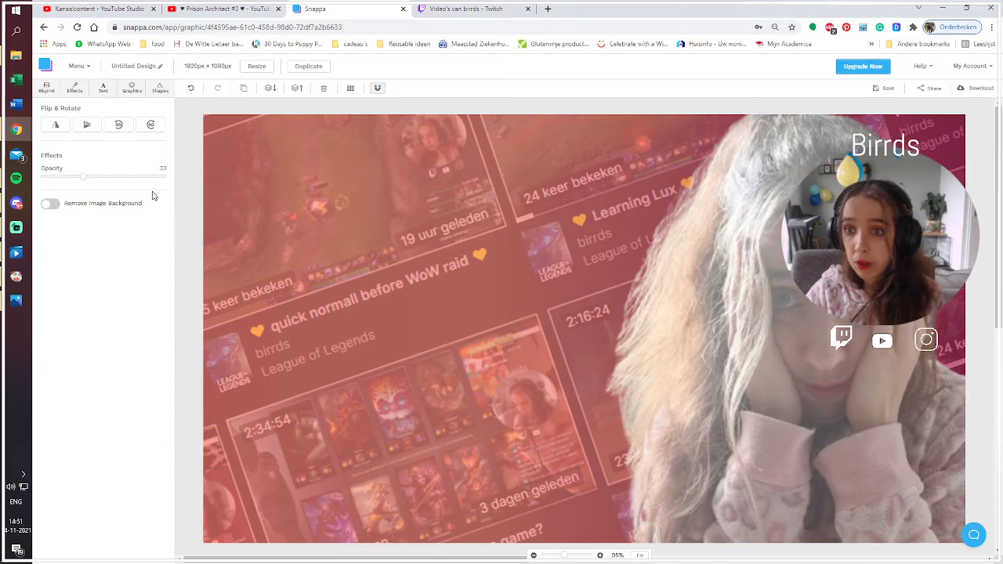
Place the uploaded purple Twitch logo, shrink it and position it in the bottom-left corner of the canvas
click(133, 90)
click(84, 448)
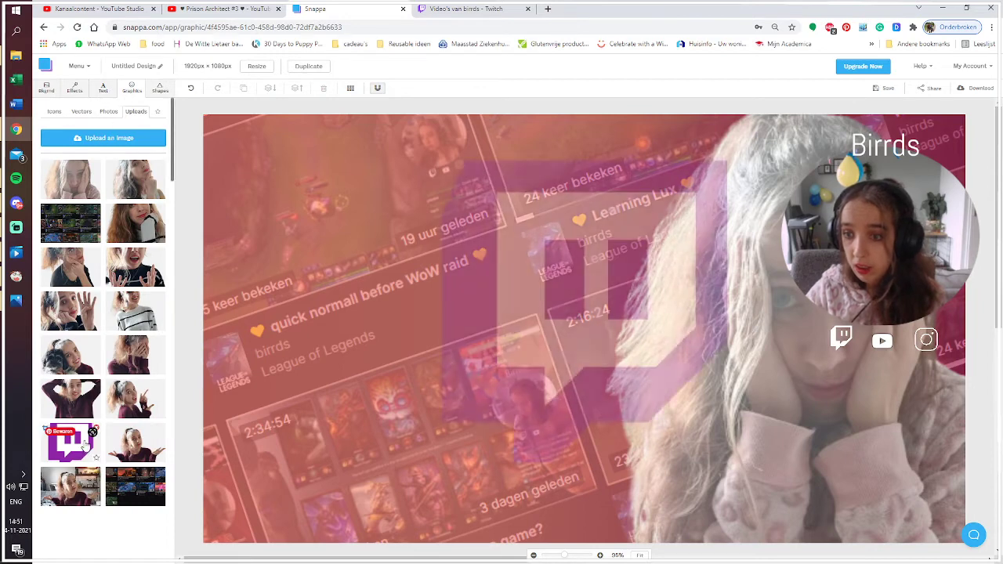
drag(392, 139, 655, 399)
drag(715, 459, 271, 486)
drag(327, 430, 296, 458)
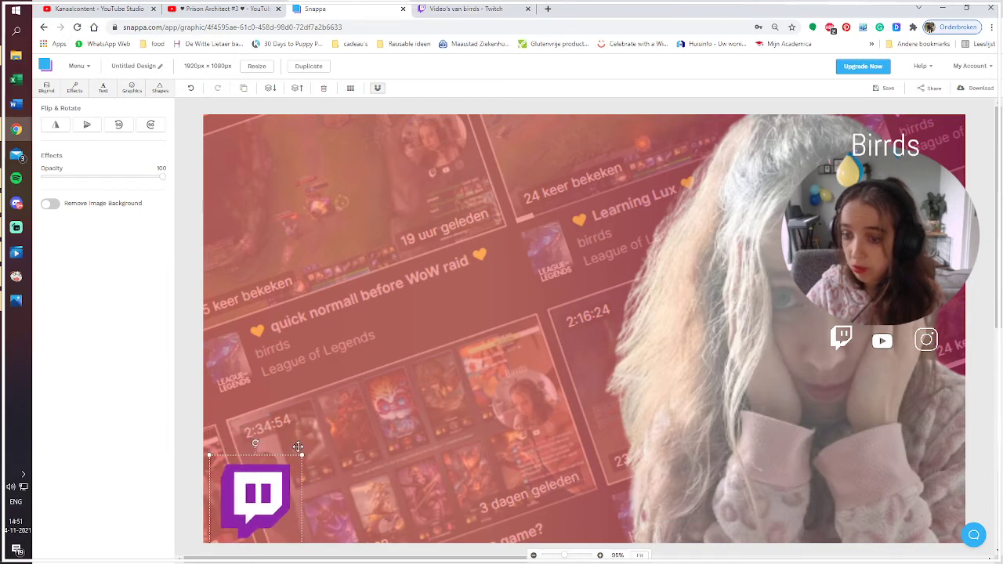
drag(267, 502, 262, 502)
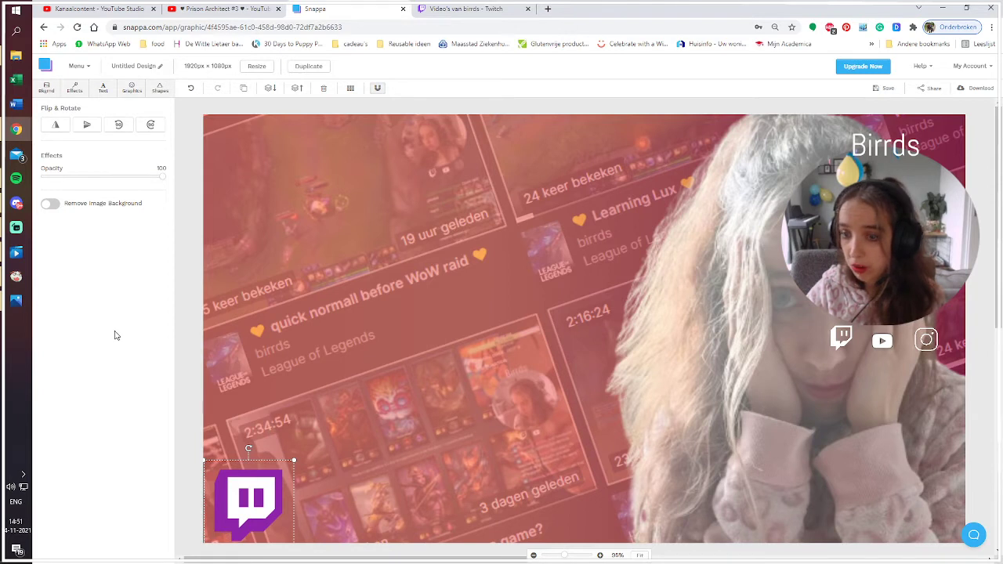
click(279, 326)
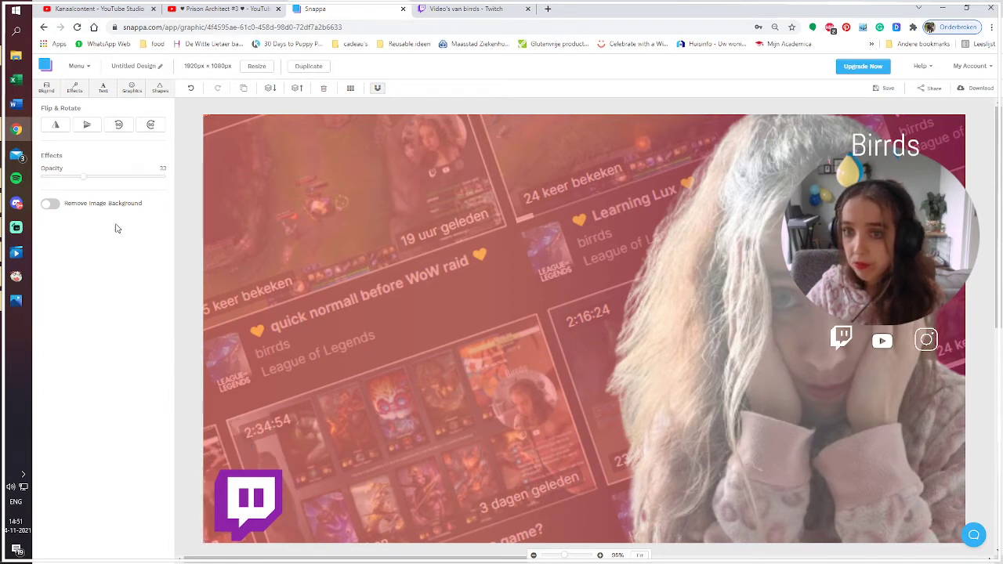
Add a heading reading "Prison architect" in the upper part of the canvas
click(102, 88)
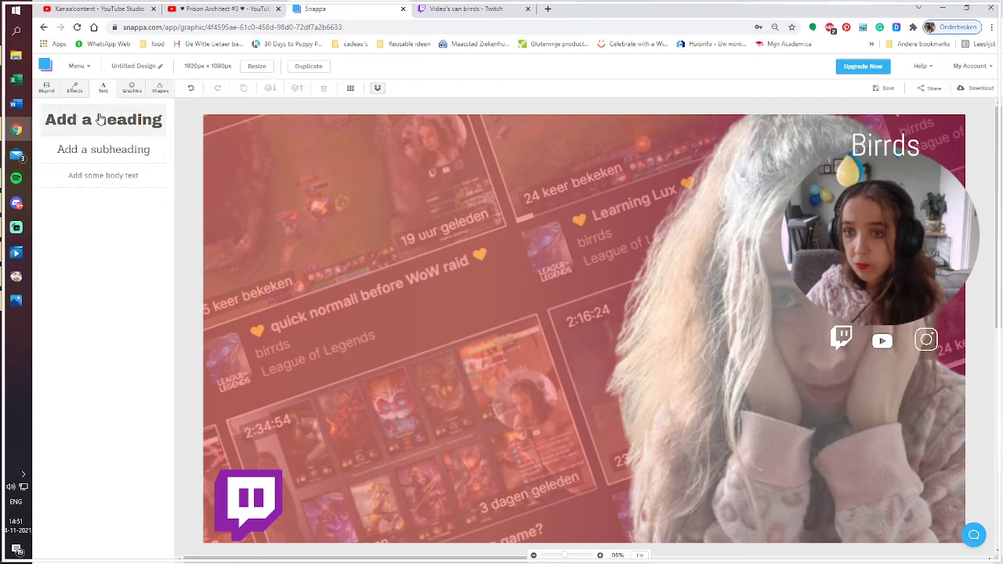
click(97, 119)
drag(560, 321, 418, 174)
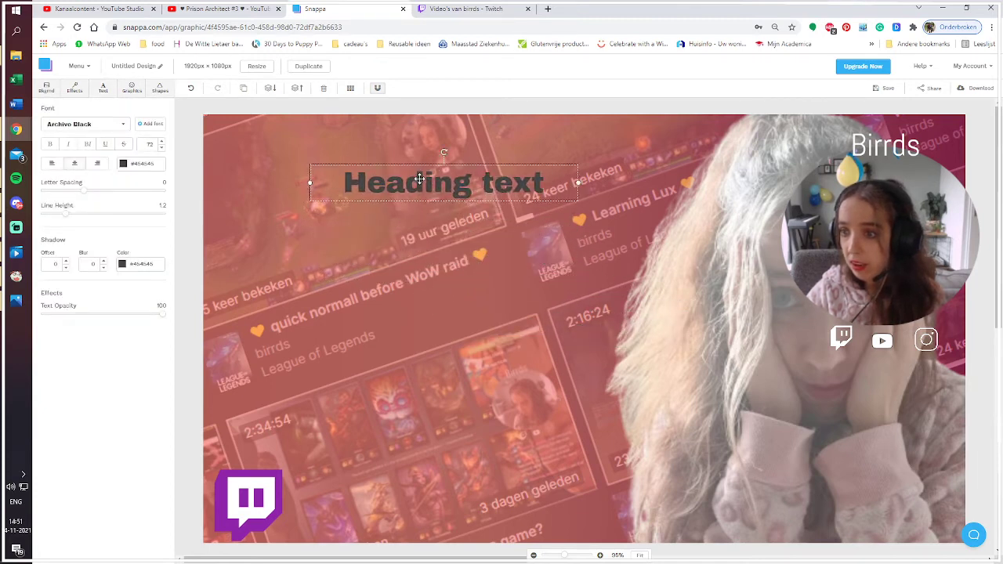
double_click(420, 179)
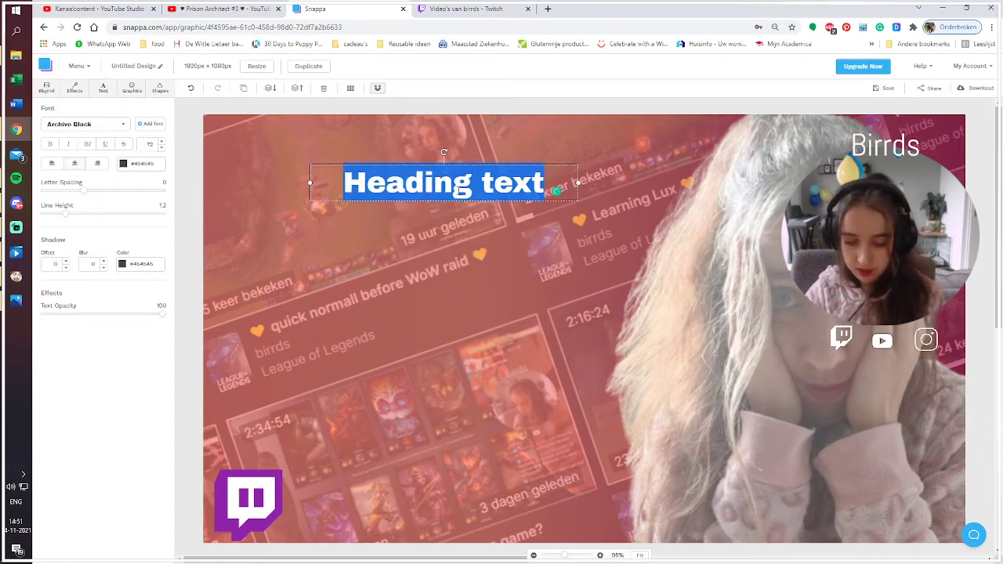
text(Prison architec)
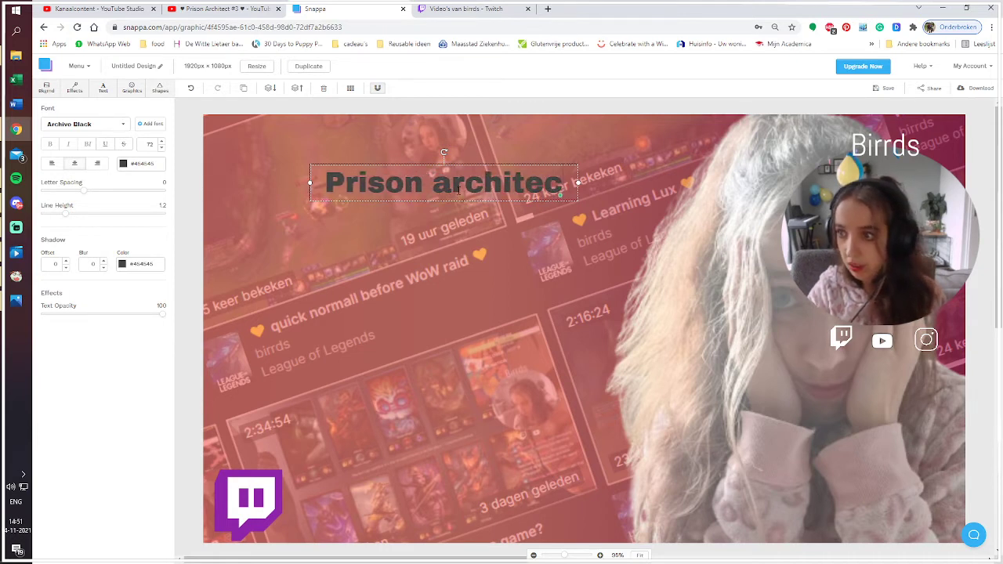
text(t)
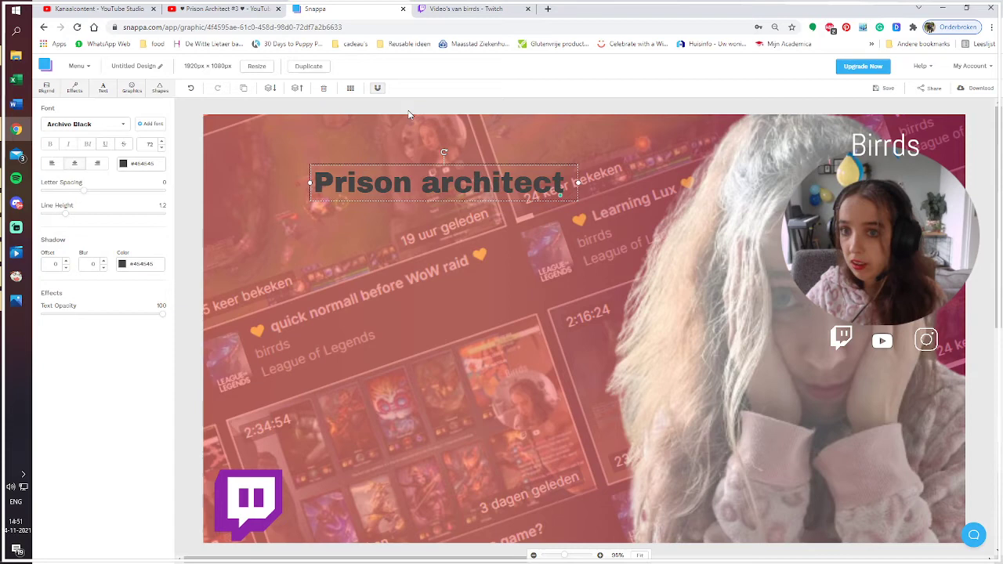
Set the heading's font to Oswald, widen its text box and move it nearer the canvas's upper-left corner
click(122, 125)
scroll(101, 207, down, 10)
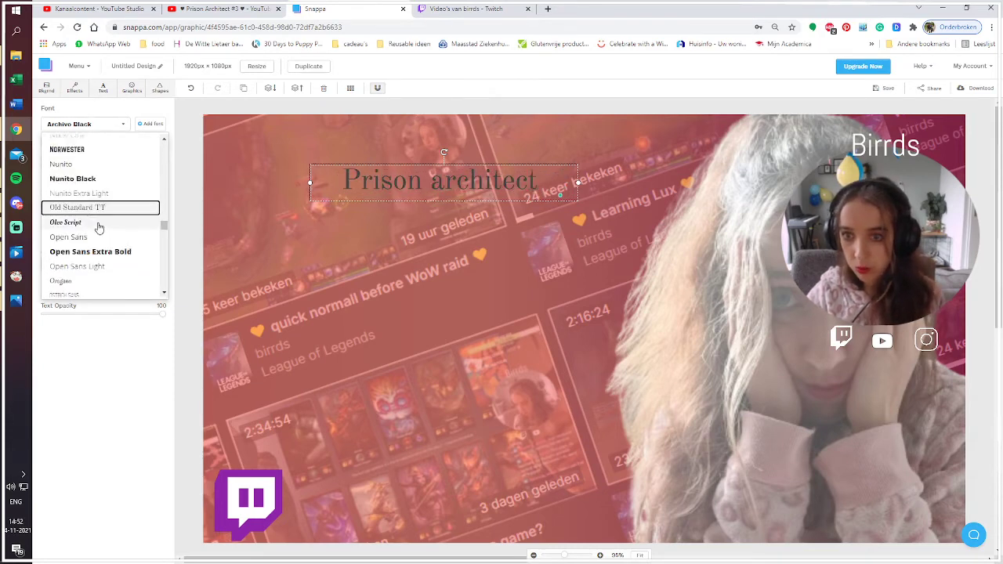
scroll(100, 227, down, 3)
click(82, 242)
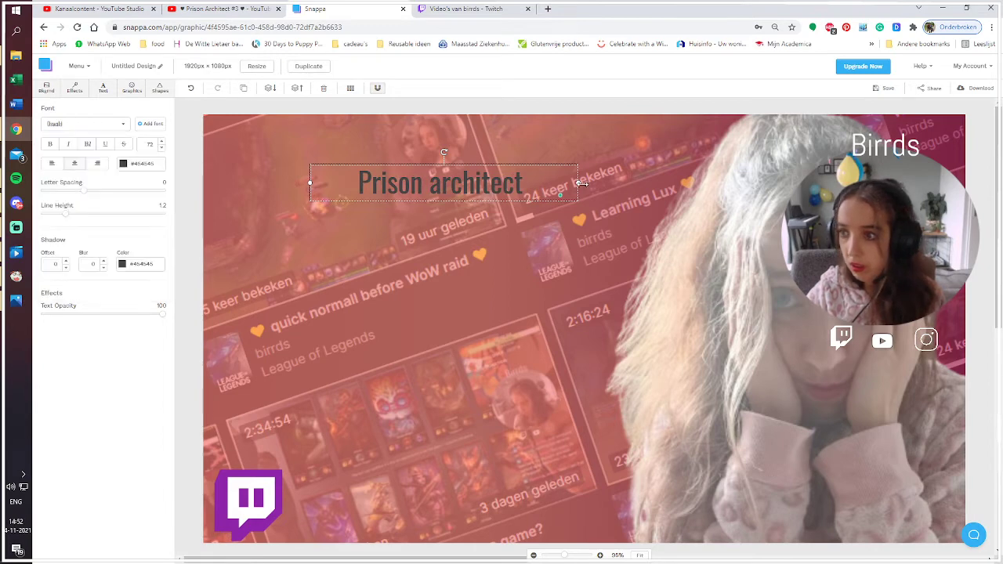
drag(579, 183, 752, 185)
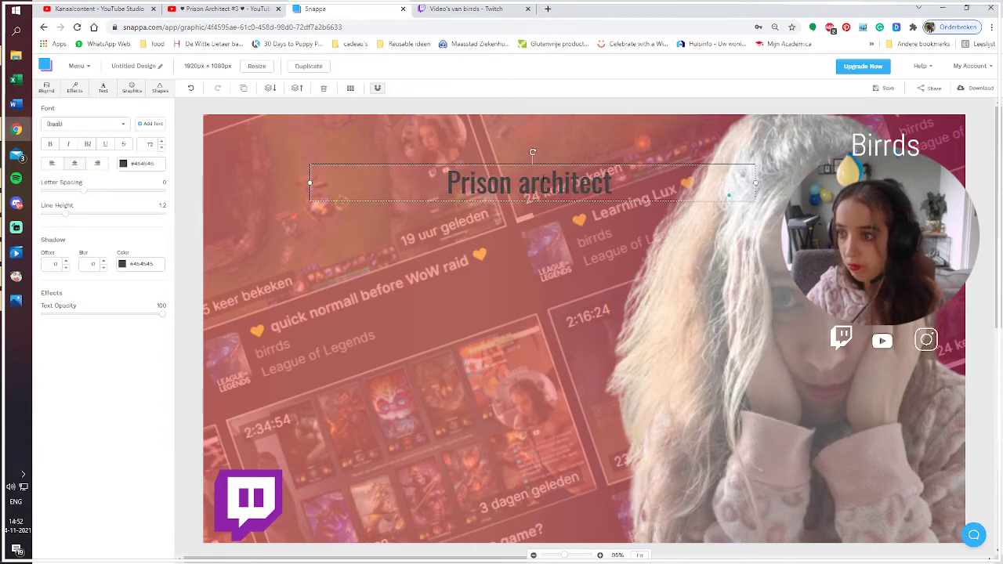
click(507, 279)
drag(387, 163, 321, 142)
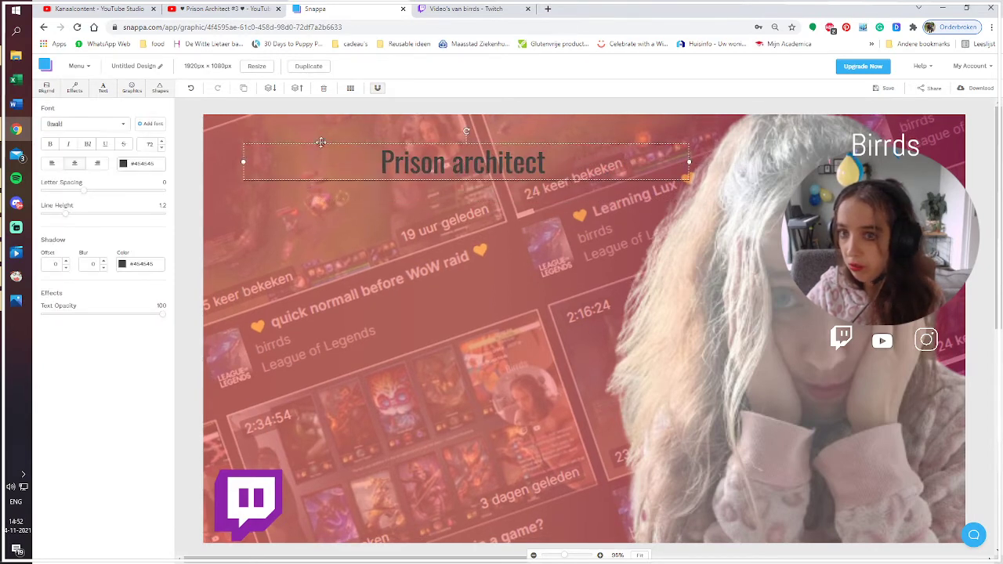
Make the "Prison architect" heading bold, set its font size to 84 and colour it white (#ffffff)
click(50, 146)
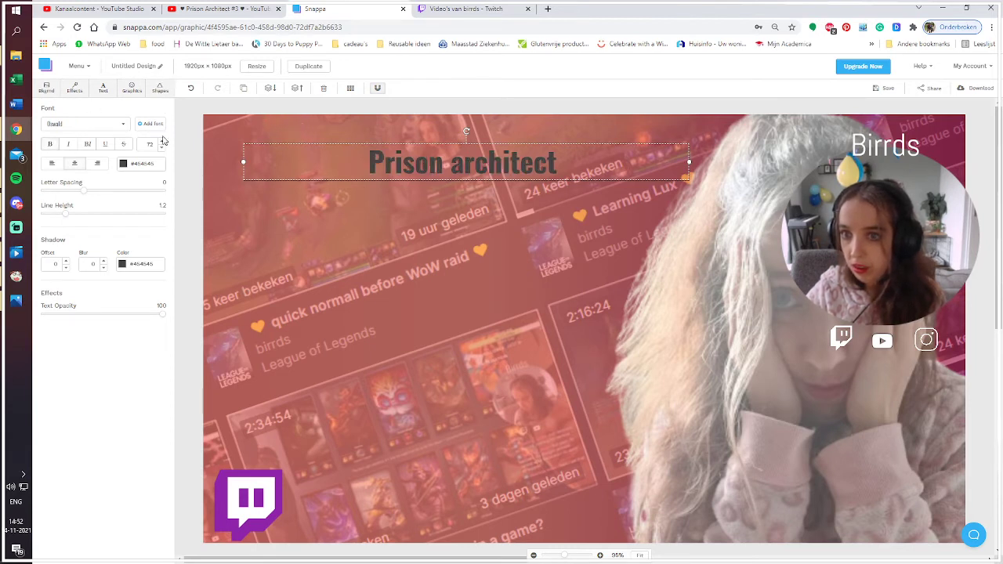
click(161, 141)
click(162, 141)
click(162, 142)
click(161, 141)
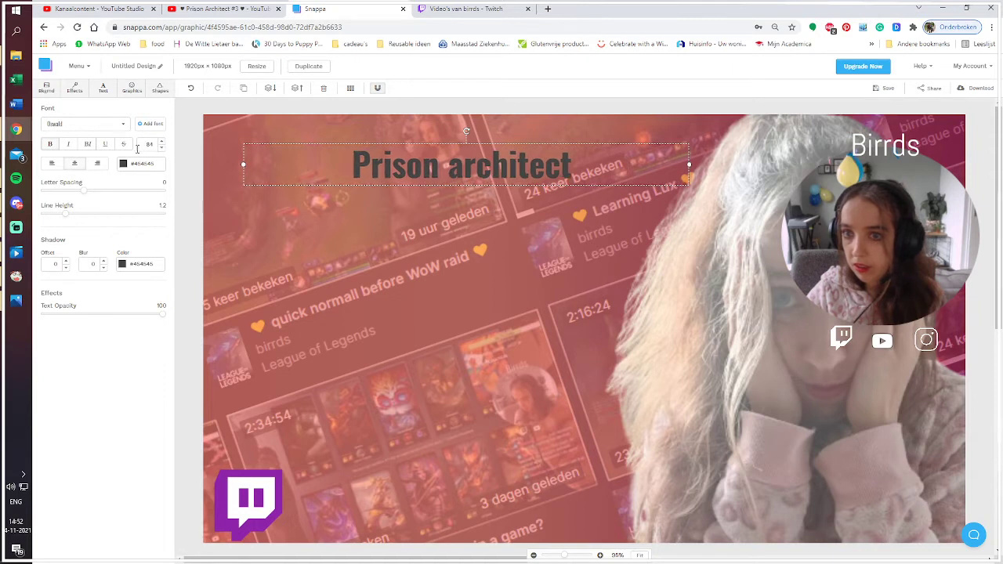
click(123, 164)
click(133, 207)
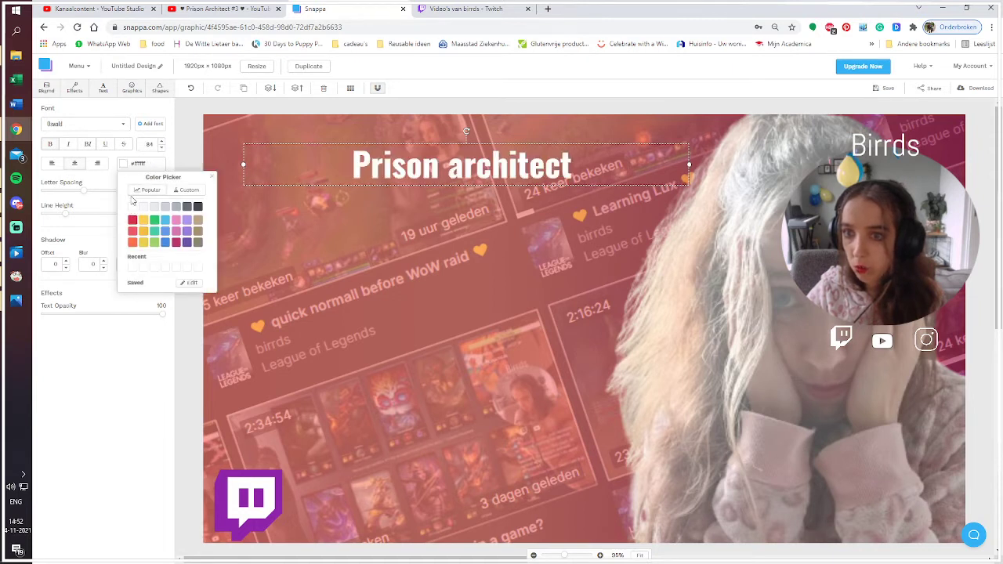
Increase the heading's font size to 155 and shift it slightly up and to the left
click(161, 145)
click(161, 145)
click(163, 145)
click(163, 147)
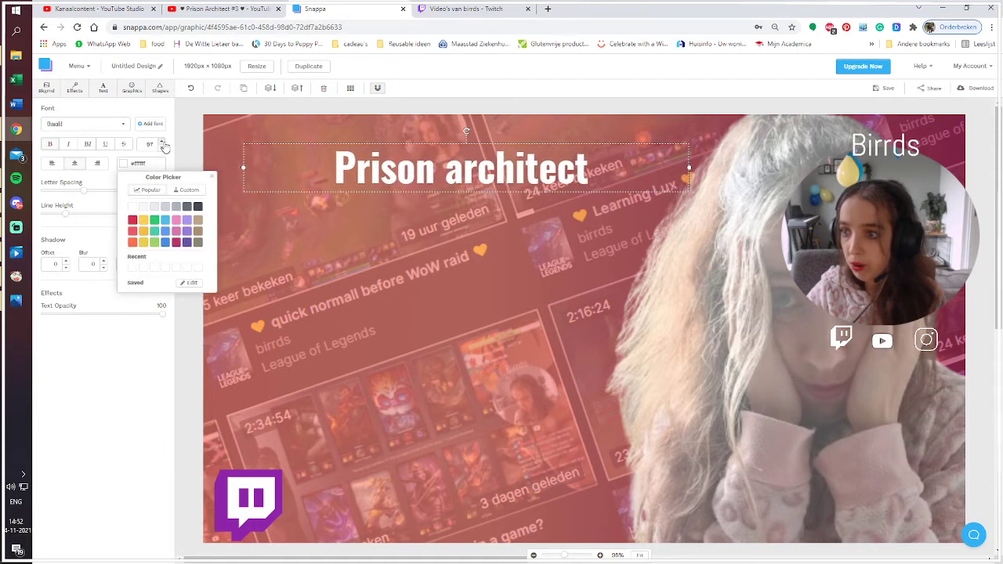
click(163, 146)
click(163, 146)
click(163, 146)
click(164, 147)
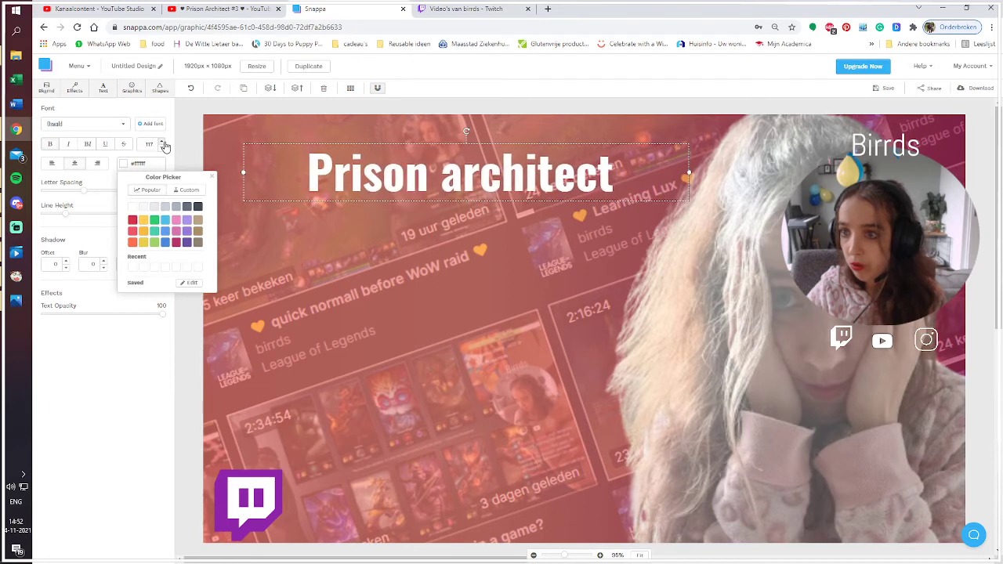
click(164, 146)
click(165, 147)
click(165, 146)
click(164, 146)
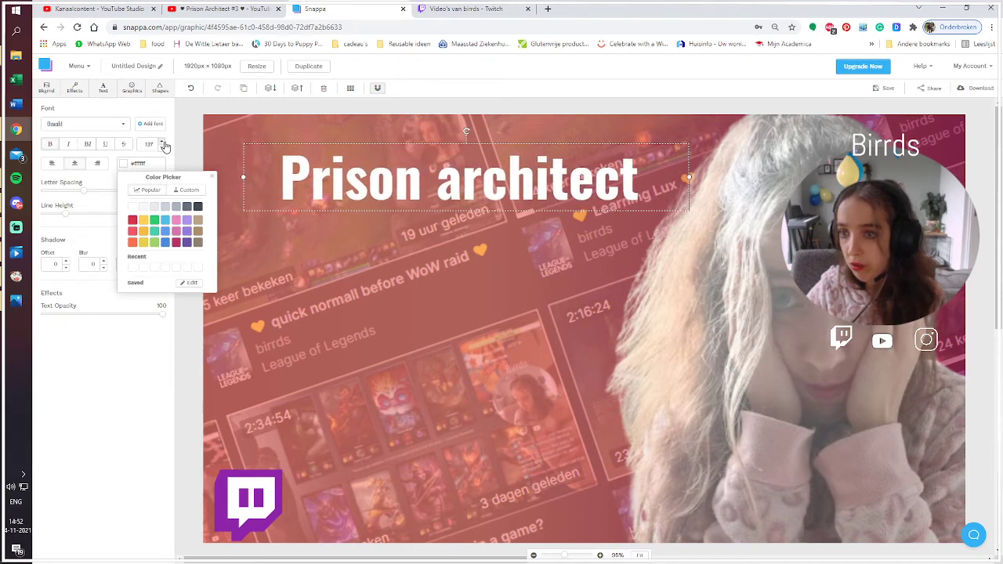
click(164, 146)
click(164, 147)
click(165, 147)
click(165, 146)
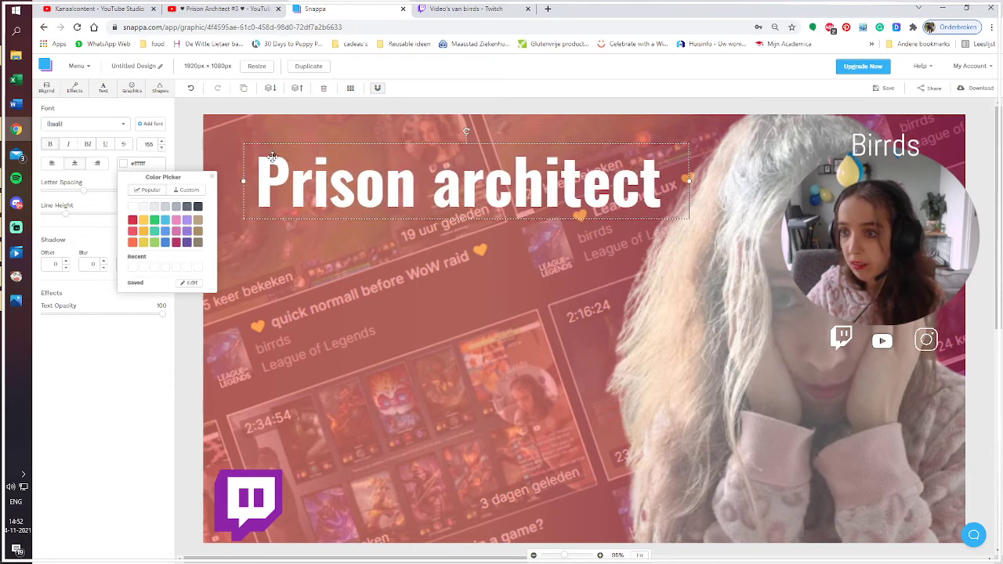
drag(516, 187, 500, 180)
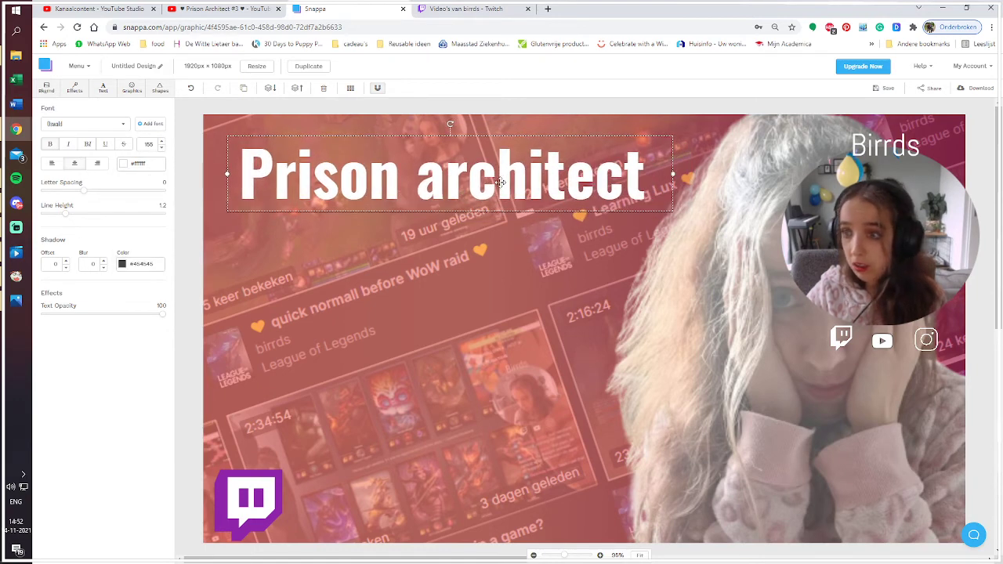
click(518, 261)
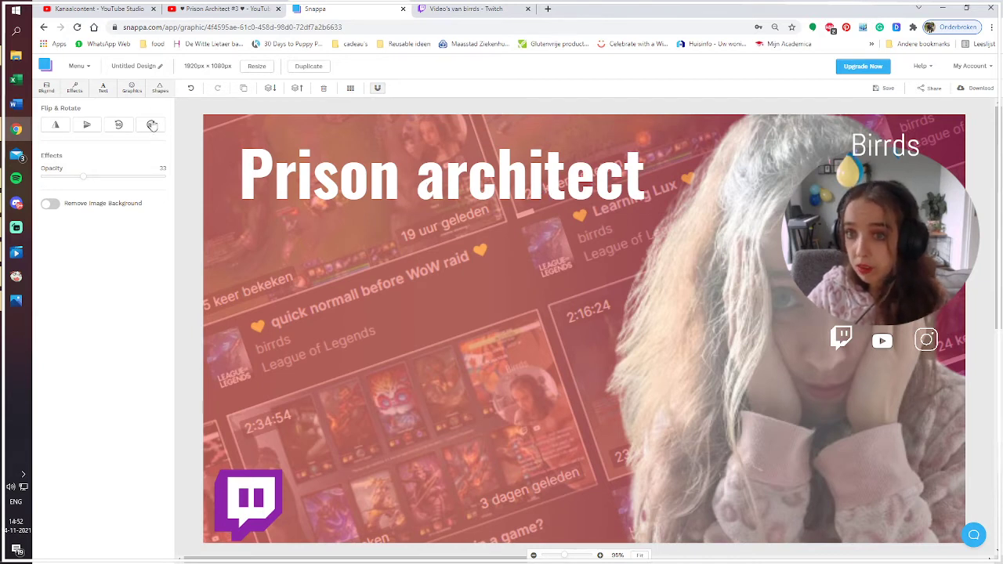
Add a subheading and position it below the "Prison architect" heading
click(103, 90)
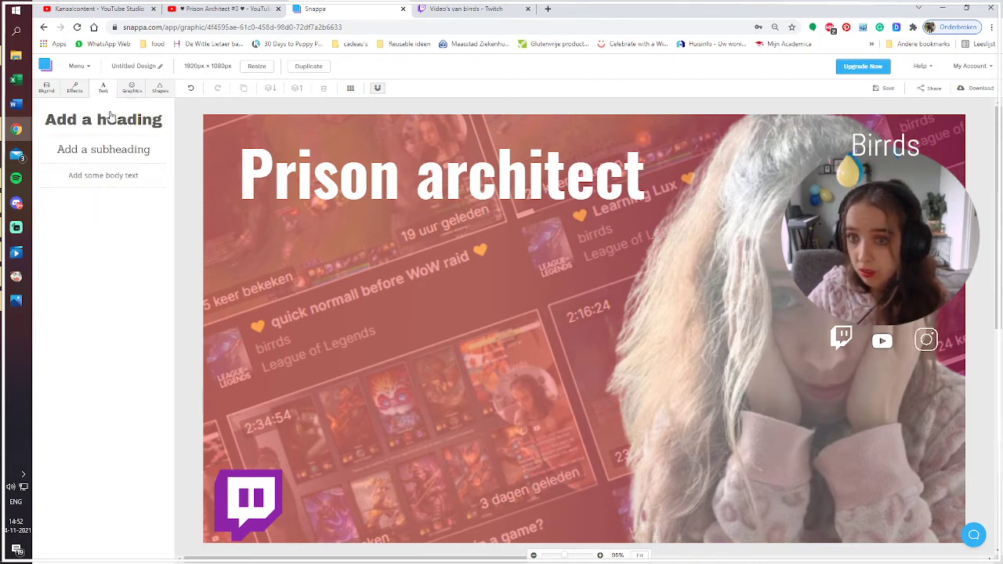
click(105, 152)
drag(585, 328, 380, 253)
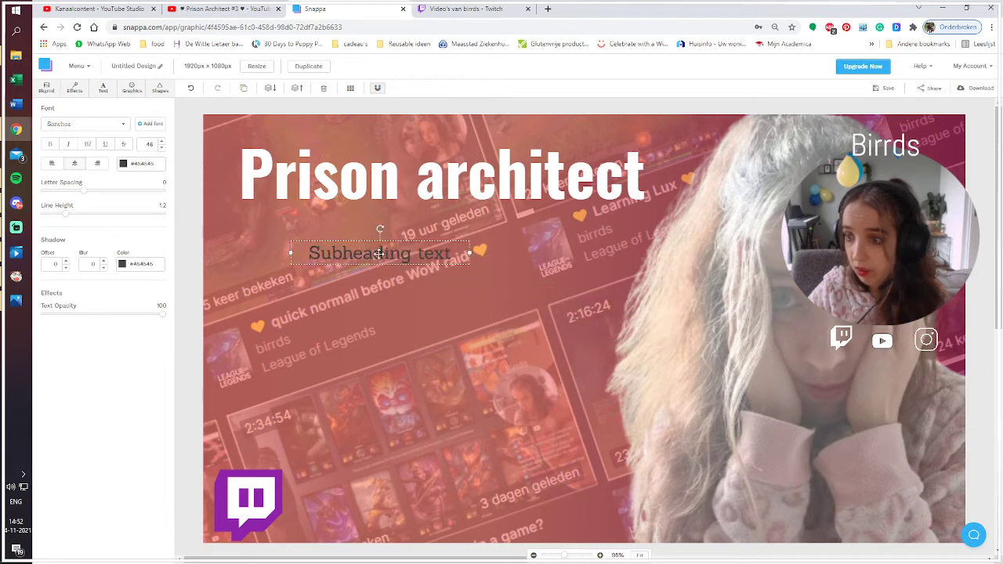
Set the subheading's text colour to white (#ffffff) and its font to Oswald
double_click(379, 254)
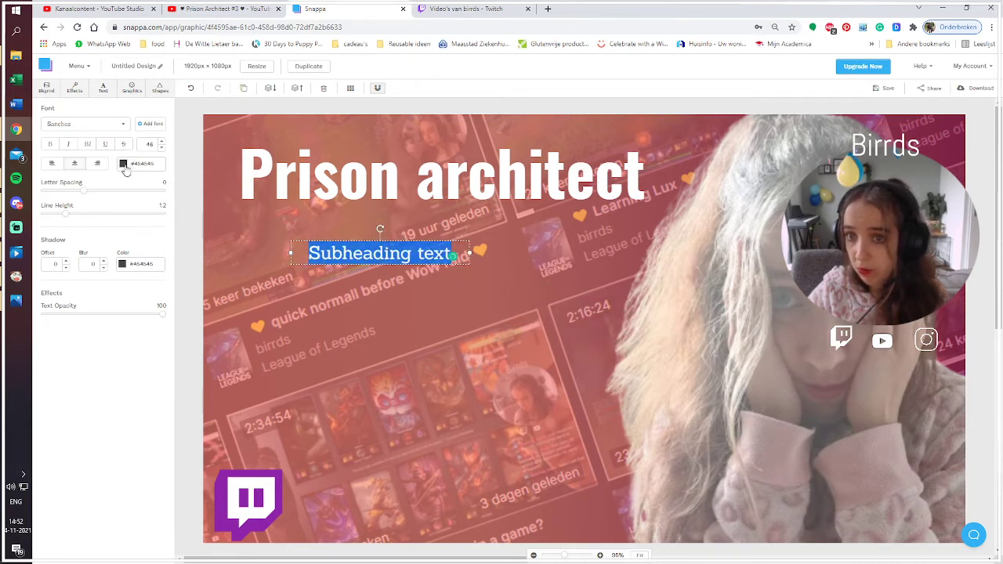
click(123, 164)
click(132, 207)
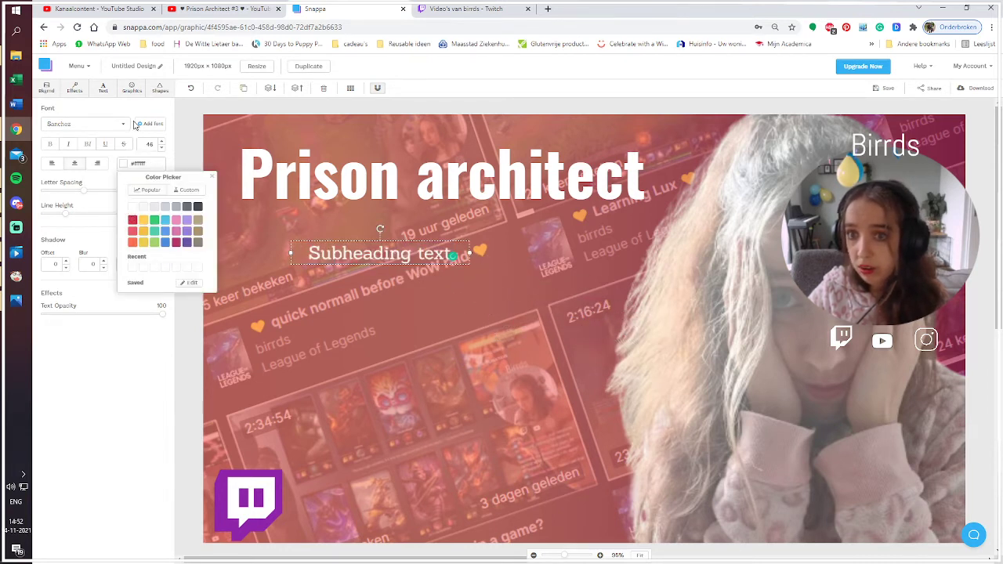
click(126, 128)
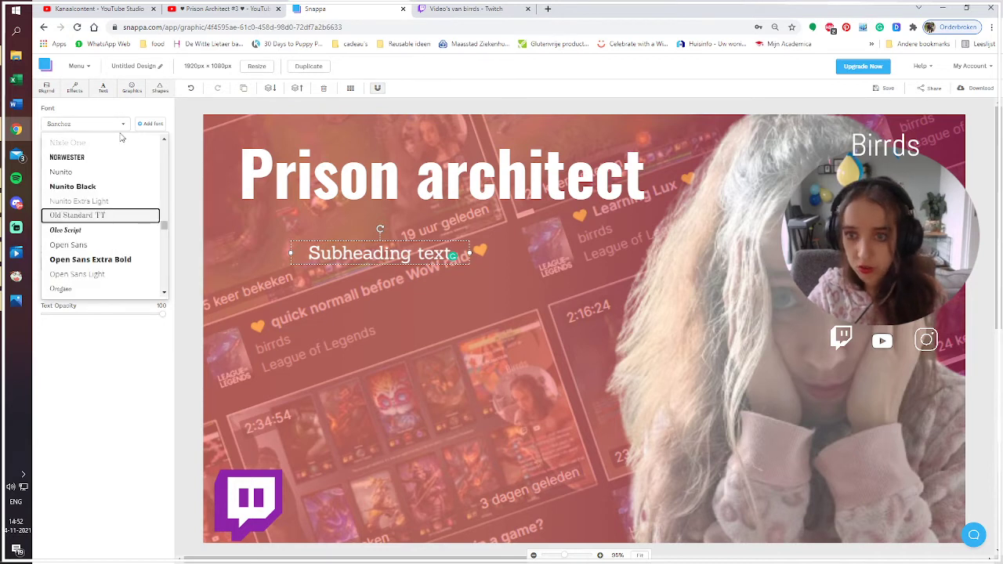
scroll(94, 200, down, 5)
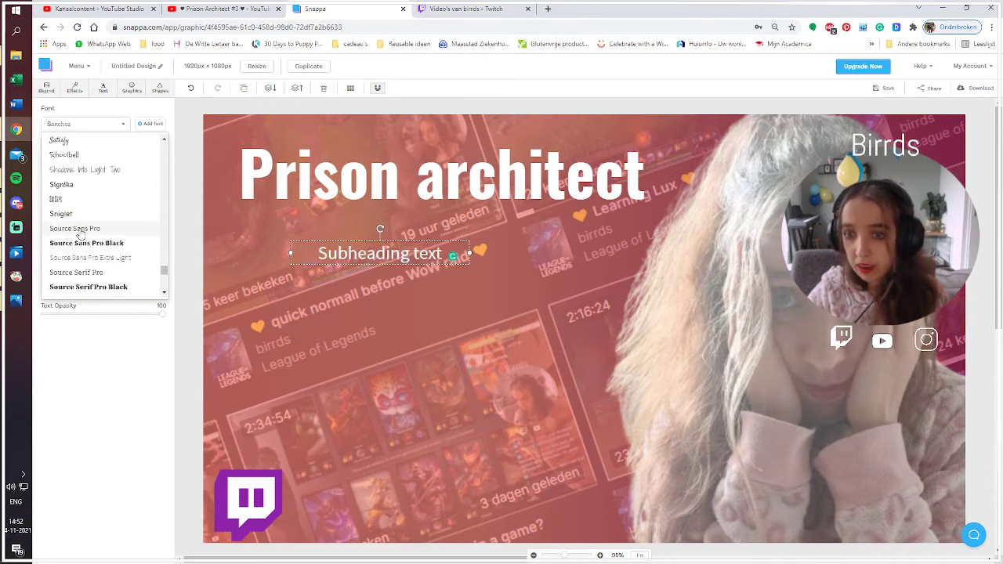
scroll(73, 243, up, 6)
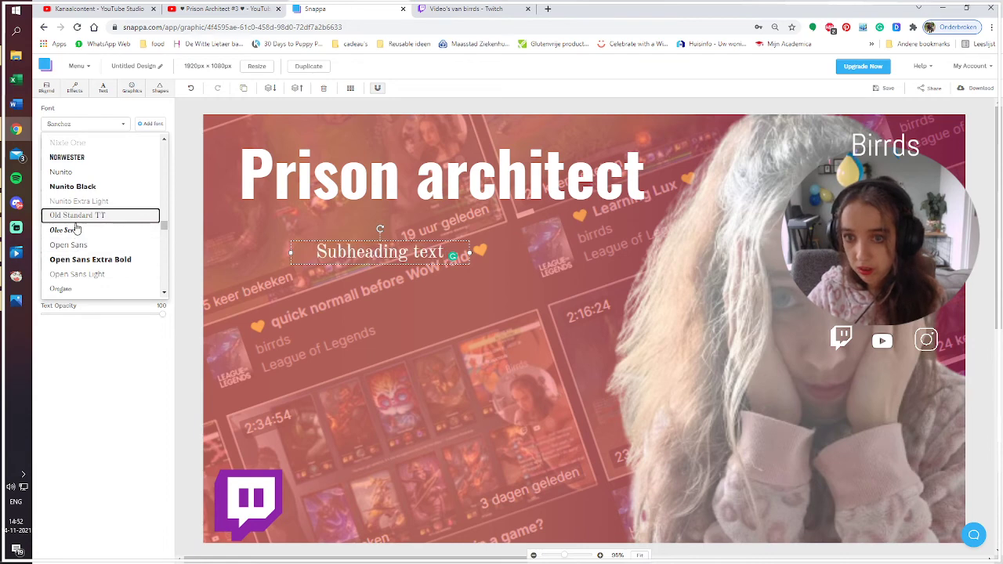
click(68, 243)
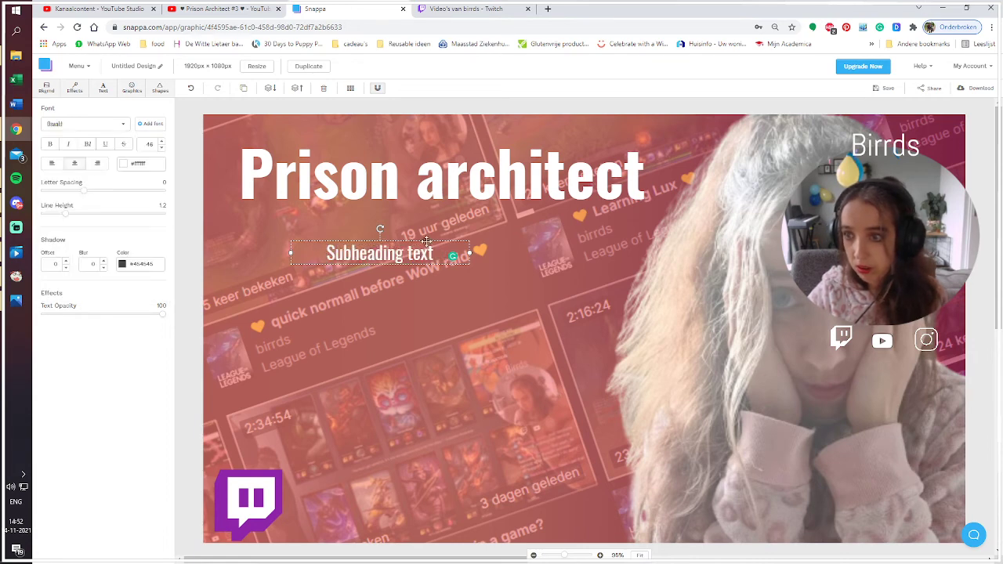
Replace the subheading's placeholder text with "25 escapes"
double_click(411, 253)
click(435, 254)
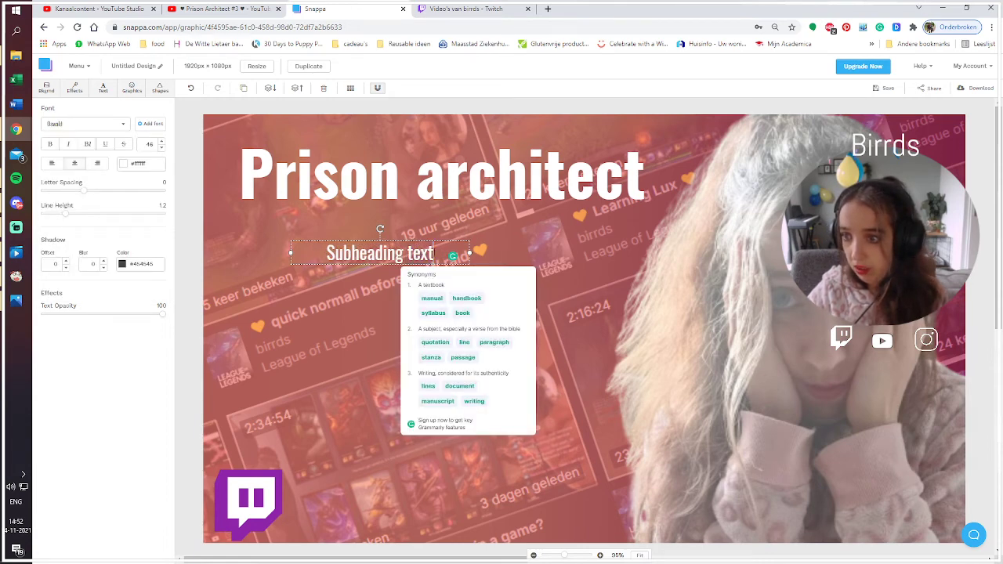
drag(434, 253, 330, 251)
key(BackSpace)
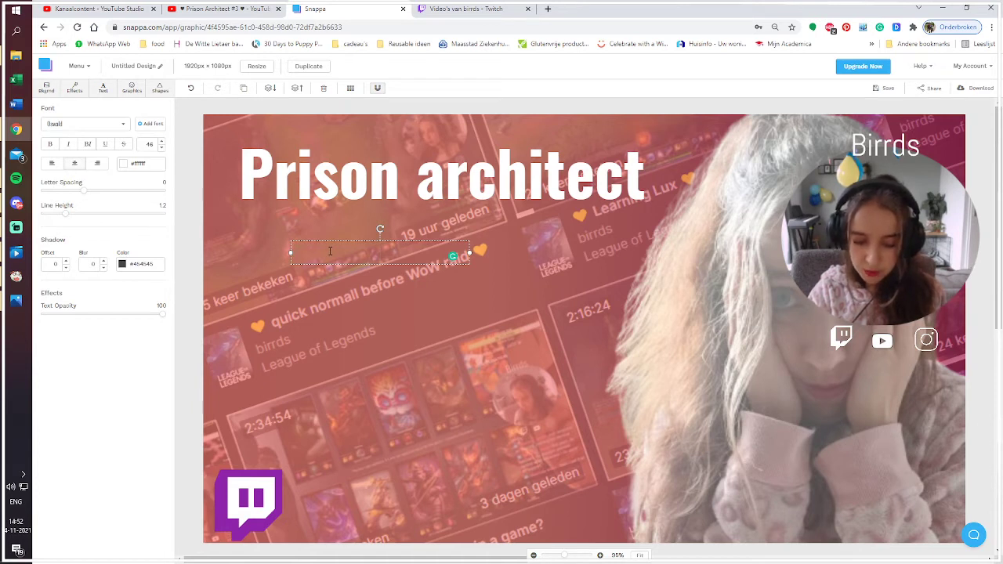
text(25 esc)
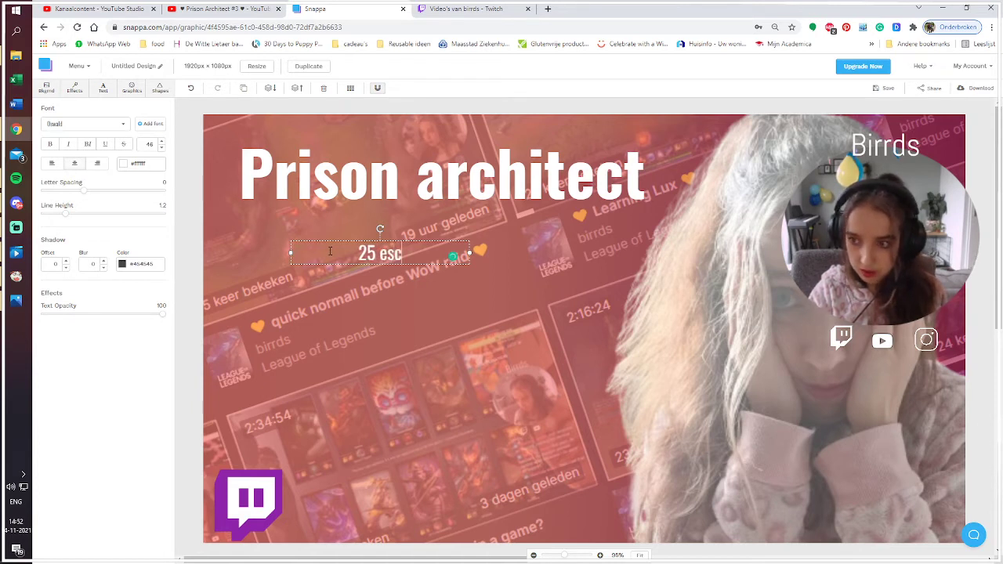
text(apes///)
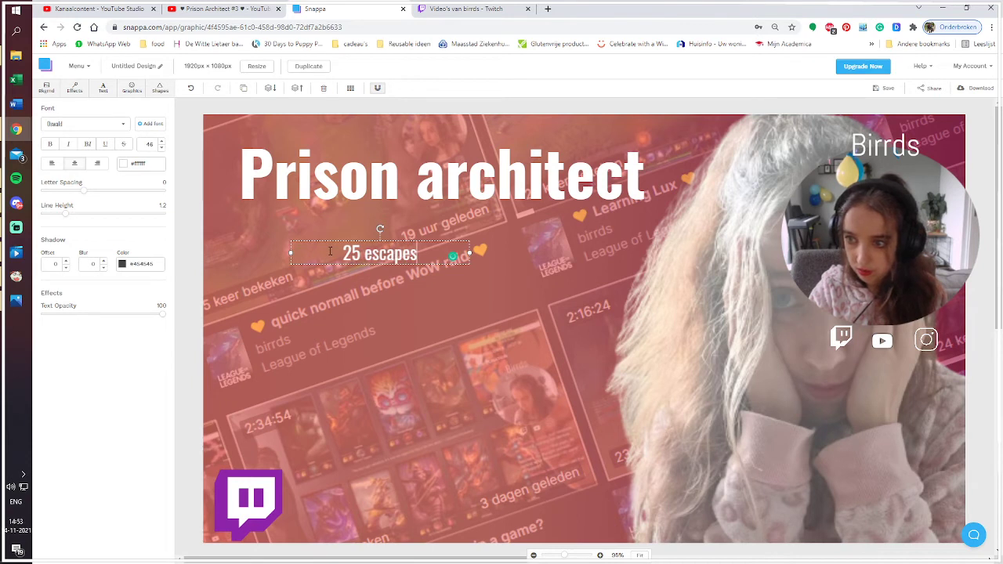
Add two dots directly after "25 escapes" in the subheading
key(BackSpace)
key(BackSpace)
key(BackSpace)
text(..)
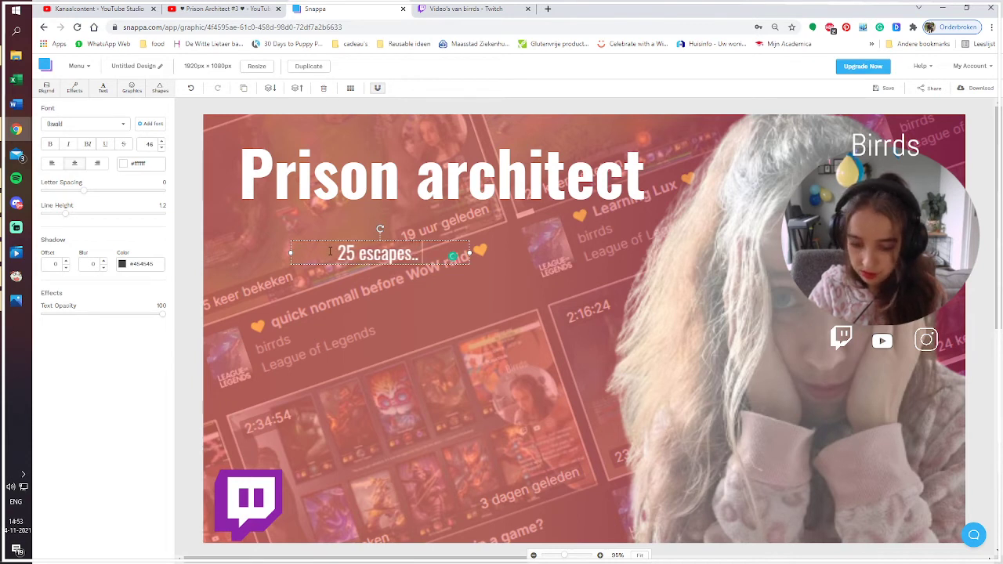
text( How do i)
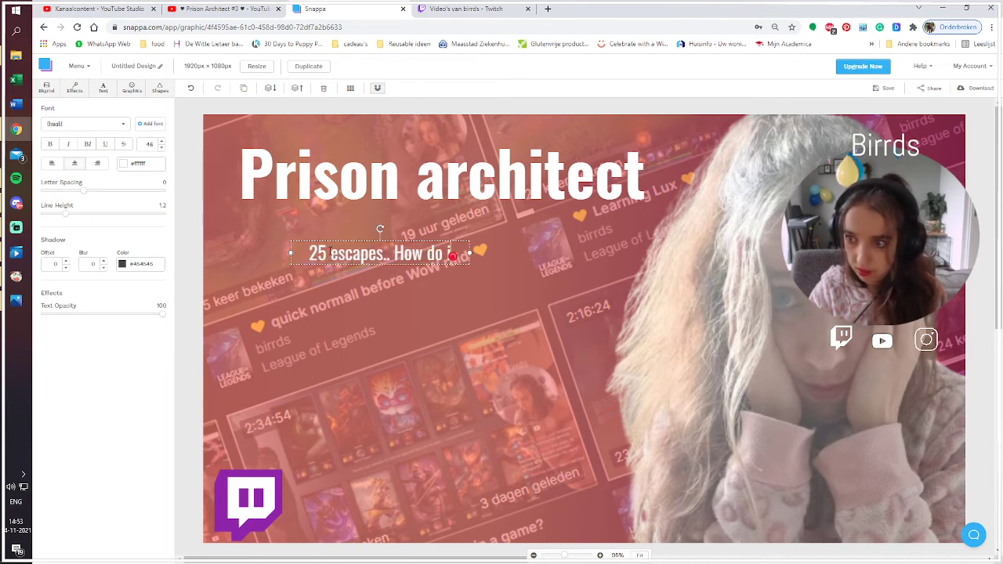
key(BackSpace)
key(BackSpace)
key(BackSpace)
key(BackSpace)
key(BackSpace)
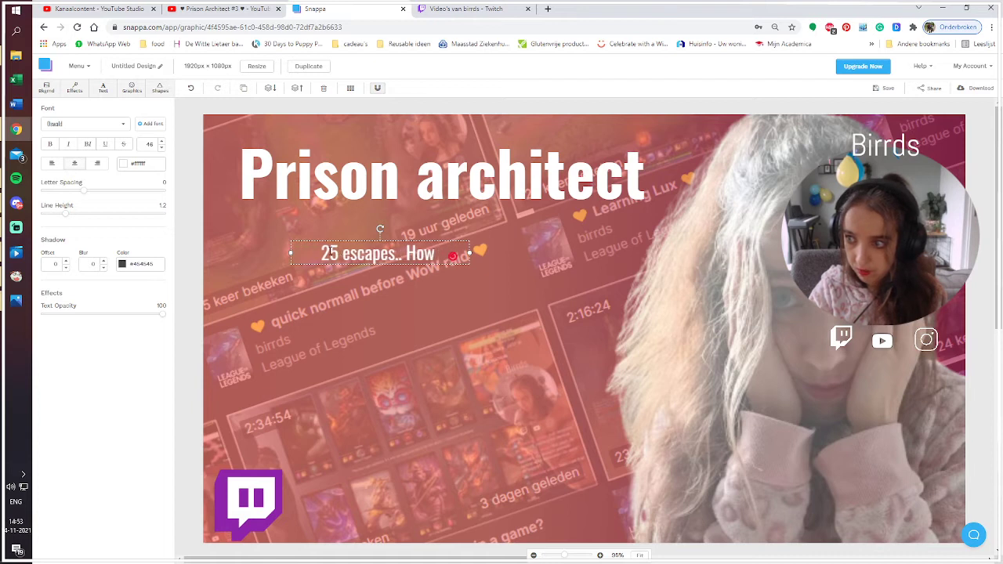
key(BackSpace)
key(BackSpace)
key(BackSpace)
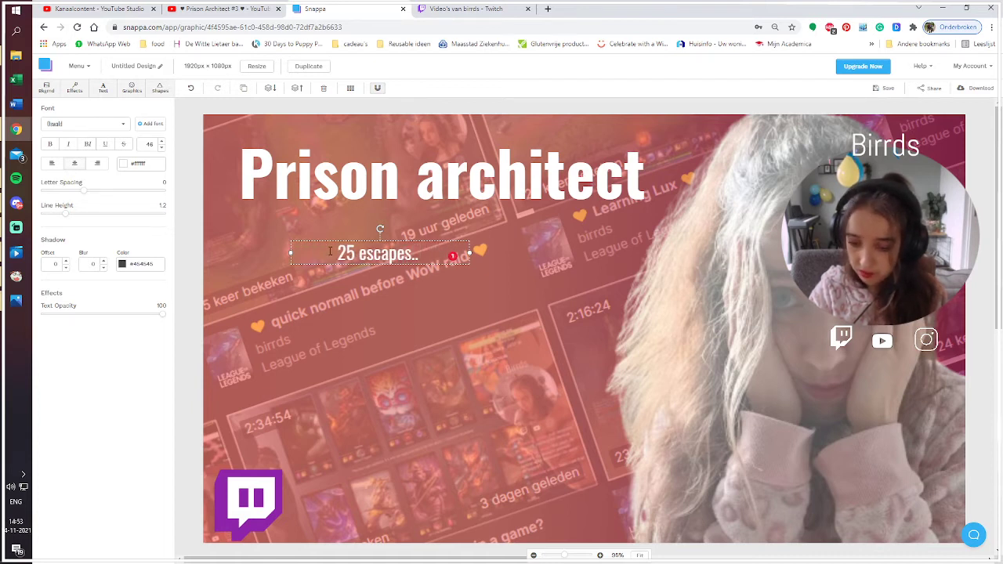
Complete the subheading as "25 escapes.. I am a great warden", then widen its text box and place it just beneath the heading
text(I am a great warden)
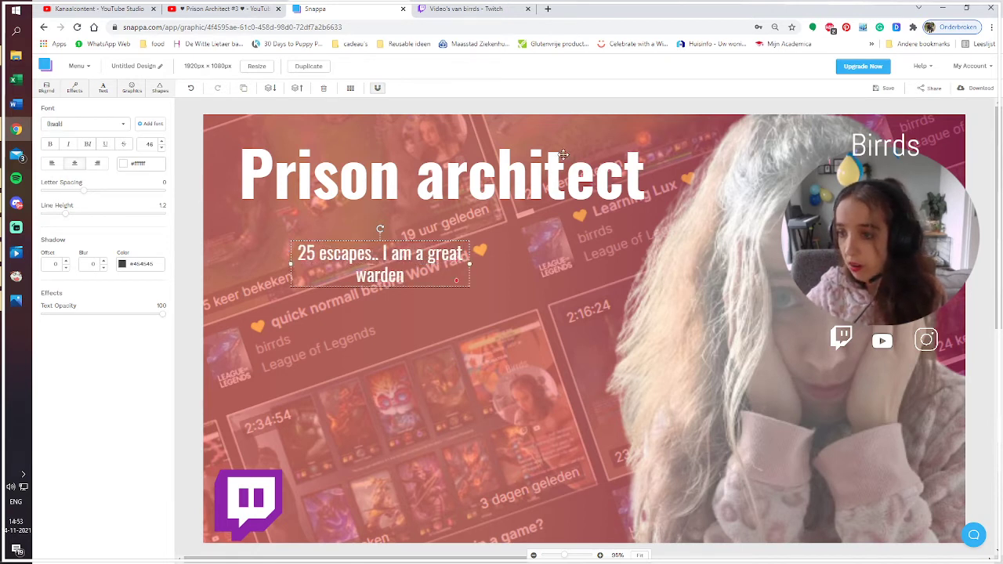
drag(471, 266, 674, 267)
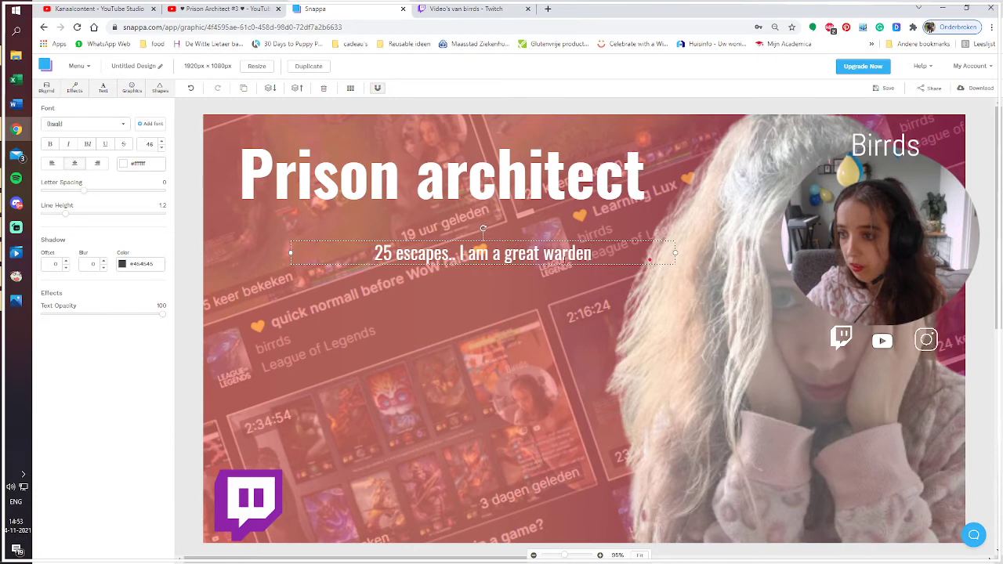
click(507, 291)
click(501, 256)
drag(502, 256, 466, 247)
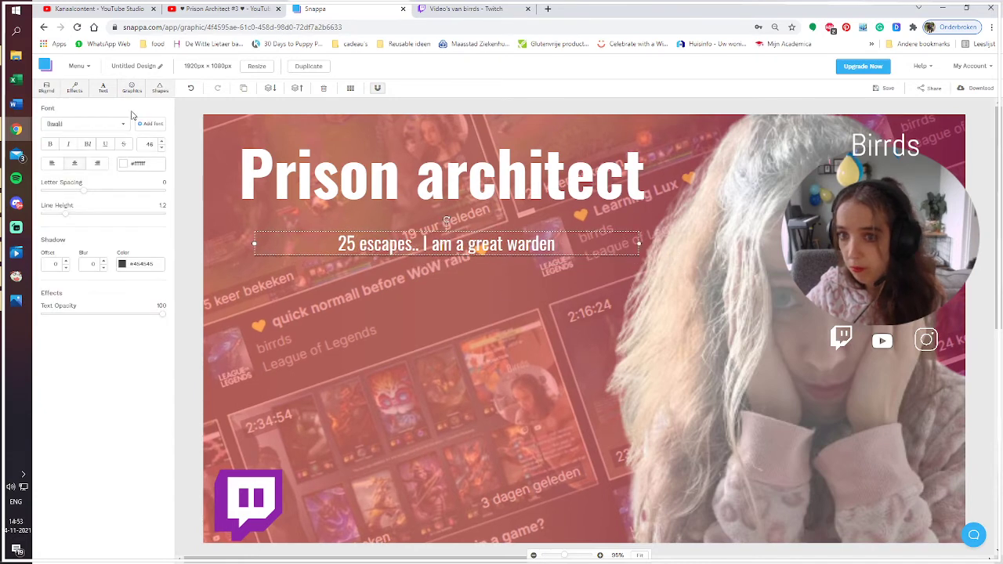
Increase the subheading's font size to 91 and shift it slightly up and to the left
click(161, 144)
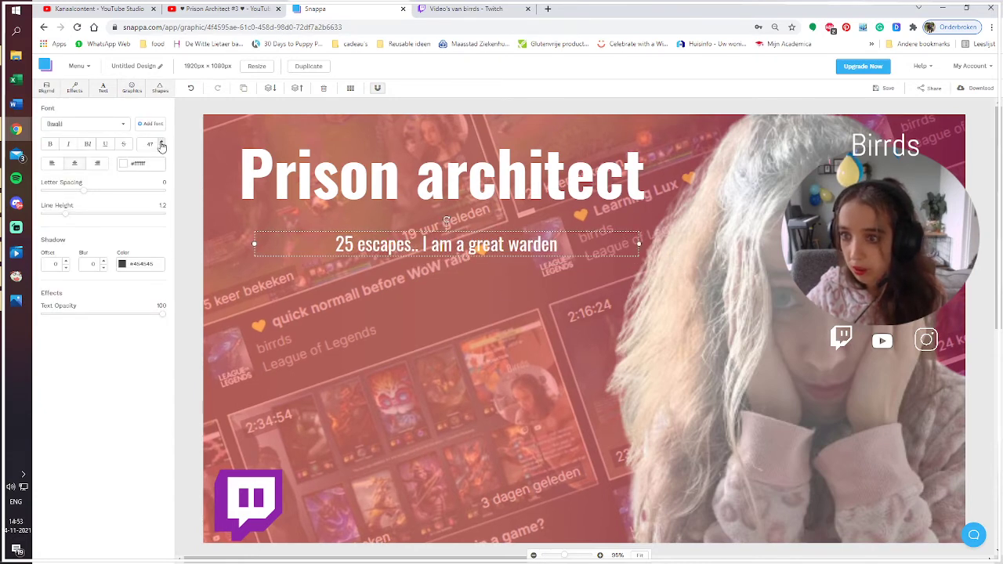
click(161, 144)
click(162, 144)
click(162, 144)
click(162, 144)
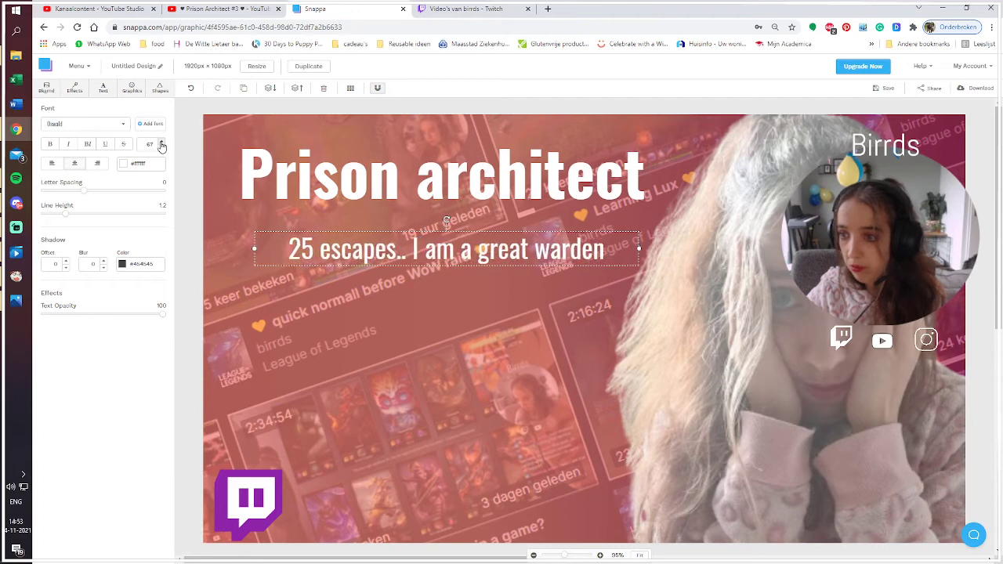
click(161, 144)
click(161, 144)
click(162, 144)
click(162, 145)
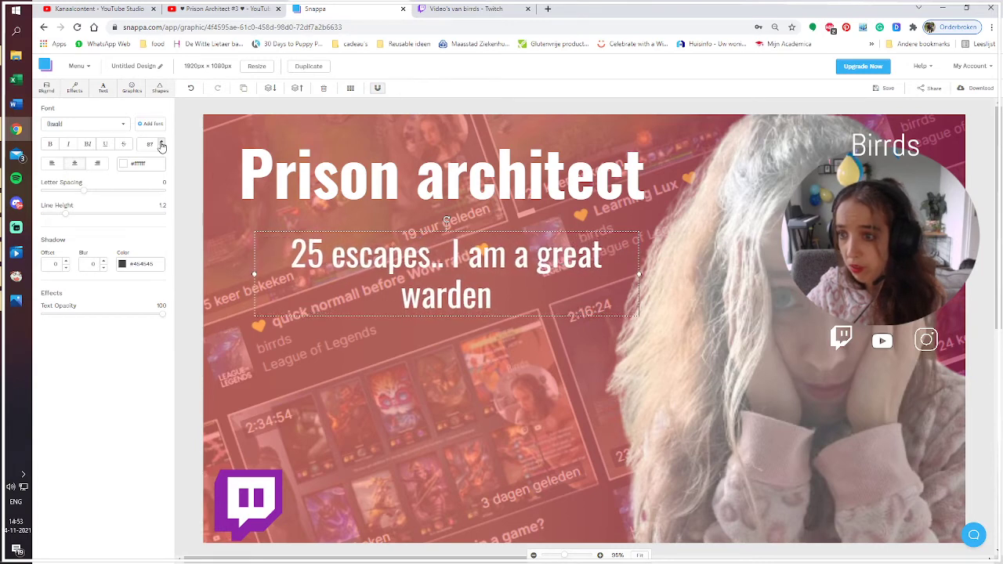
click(161, 144)
drag(453, 254, 445, 242)
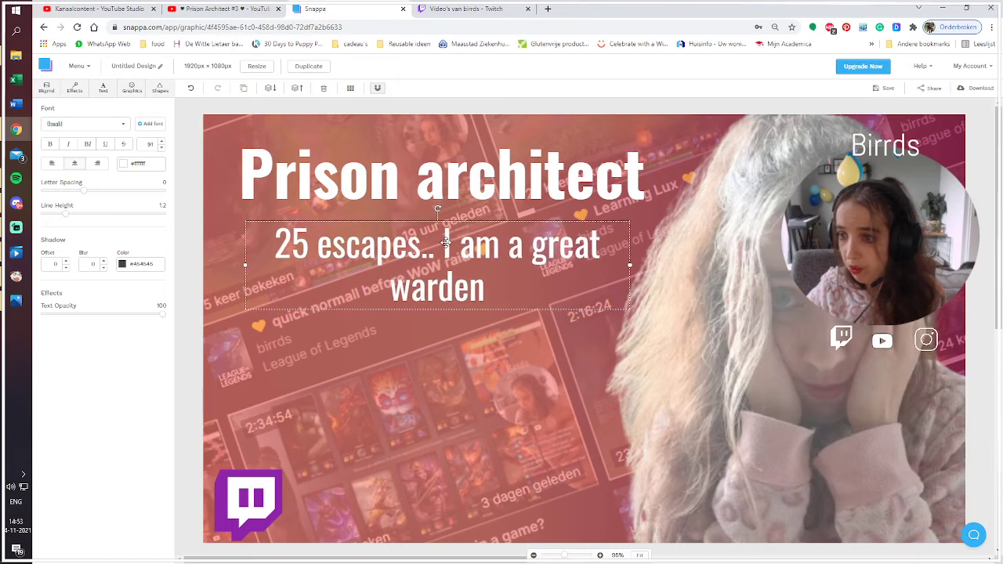
click(456, 362)
Add a body text element and place it below the "25 escapes.." subheading
click(103, 87)
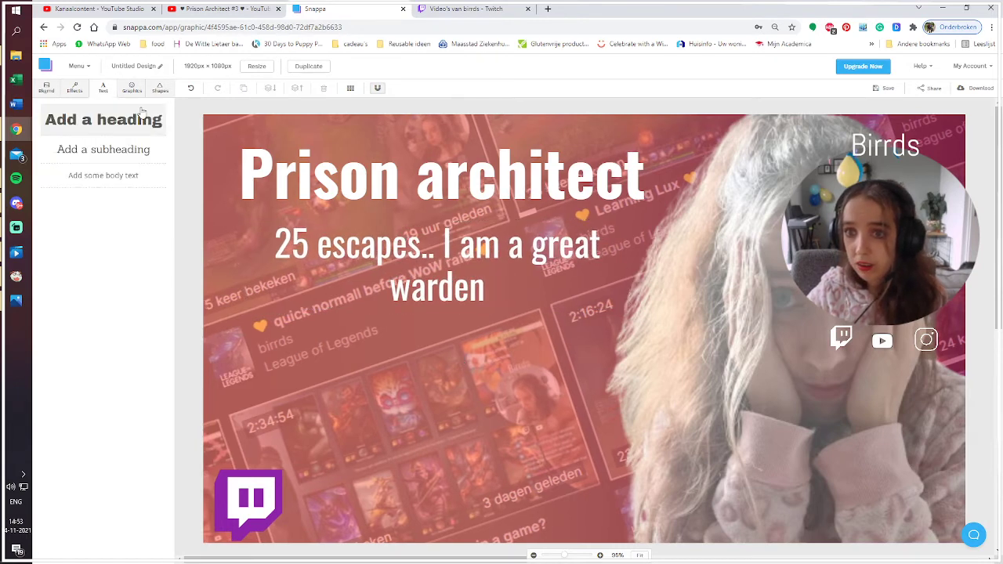
click(103, 174)
drag(580, 328, 398, 337)
Set the body text's colour to white (#ffffff) and its font to Oswald
double_click(398, 337)
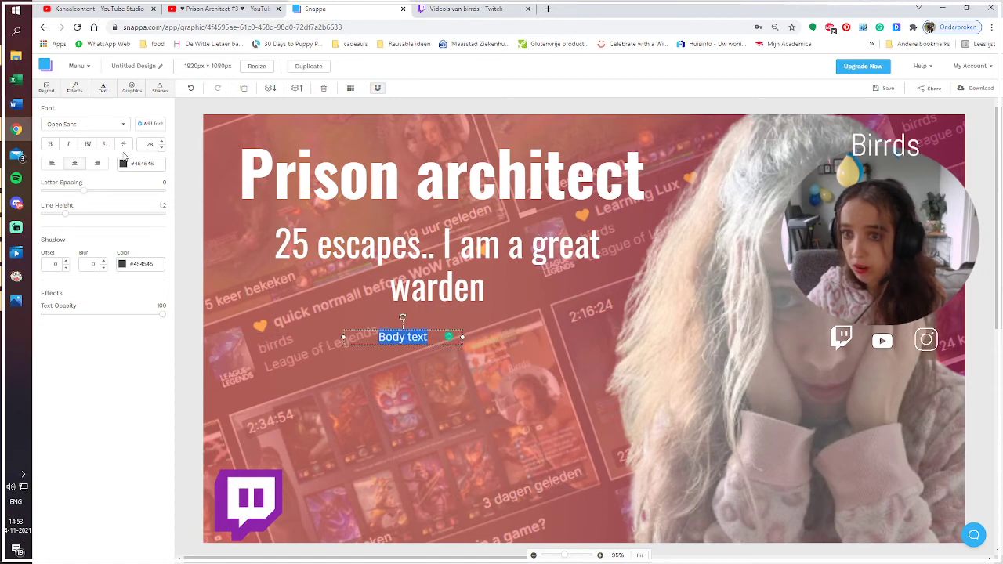
click(123, 163)
click(132, 208)
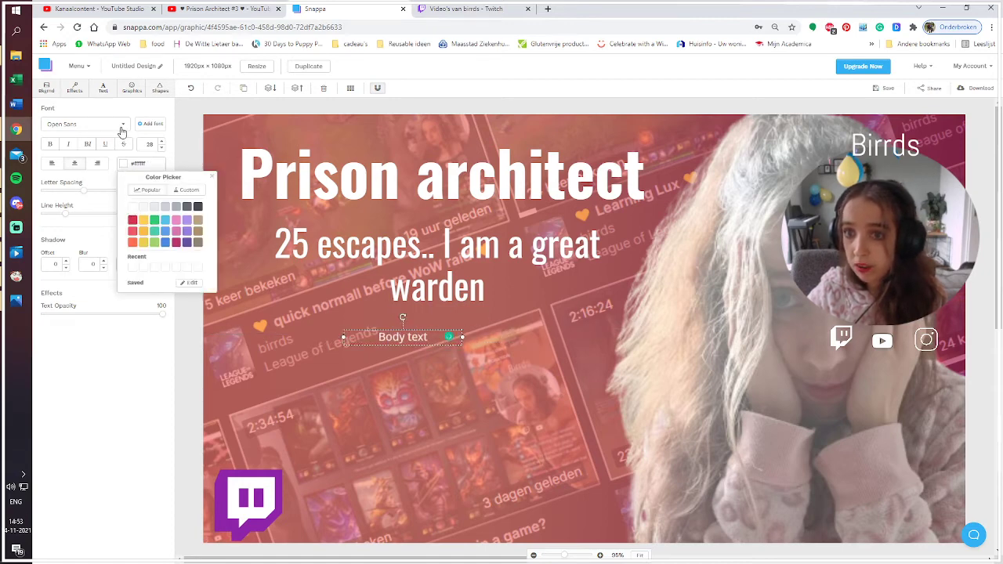
click(121, 128)
scroll(123, 129, up, 1)
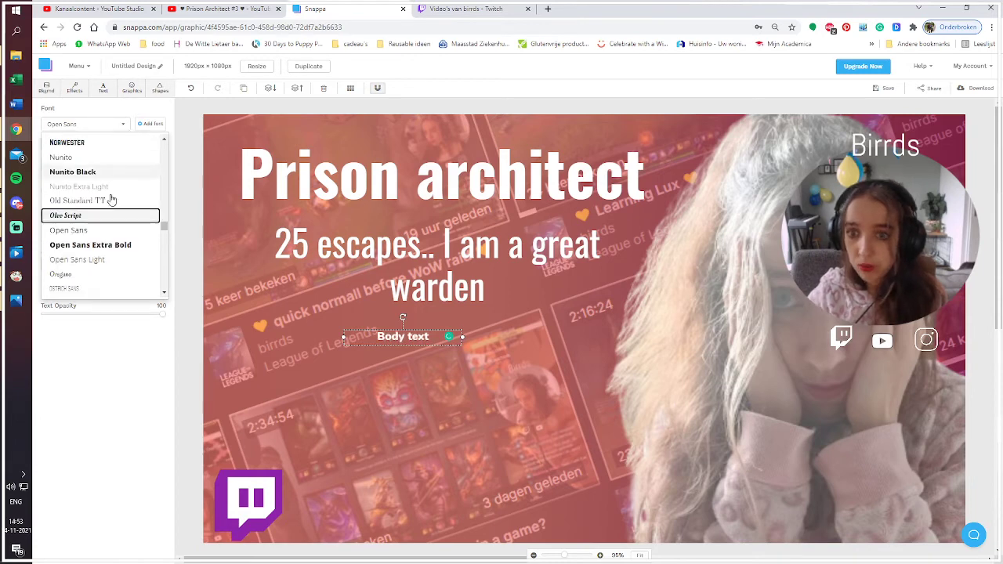
scroll(112, 200, down, 3)
click(74, 227)
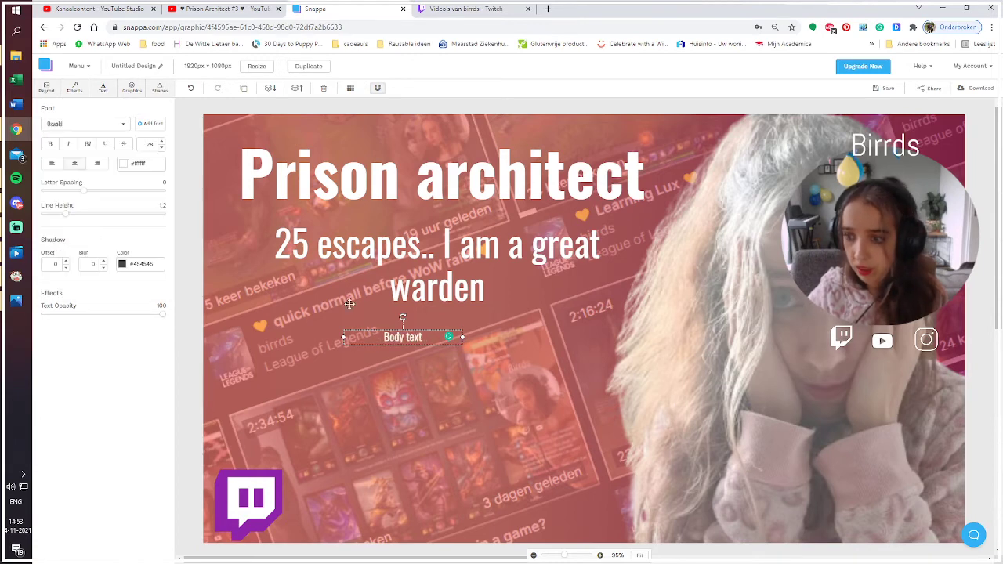
Replace the body text placeholder with "Part 4" and increase its font size to 73
double_click(403, 337)
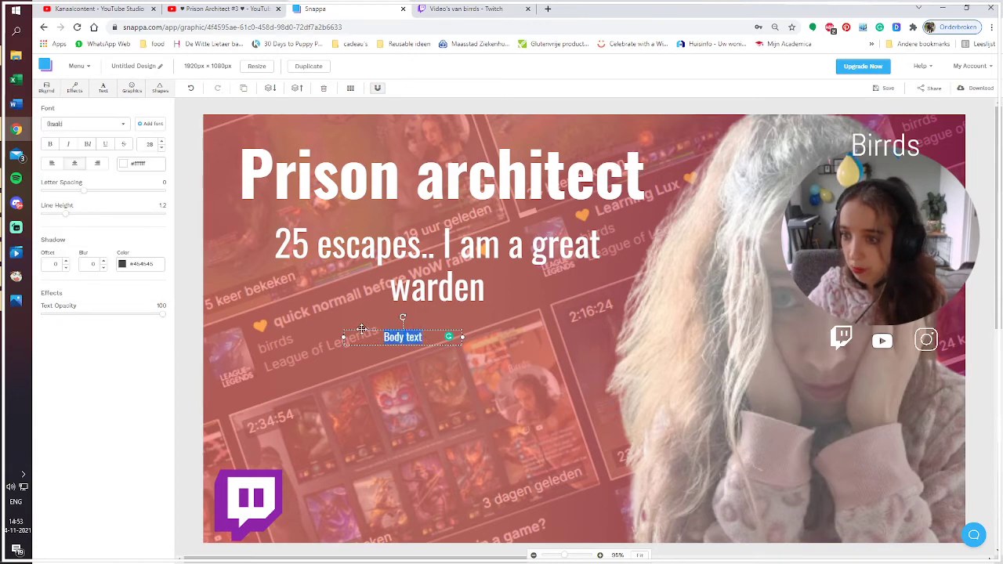
text(Part 4)
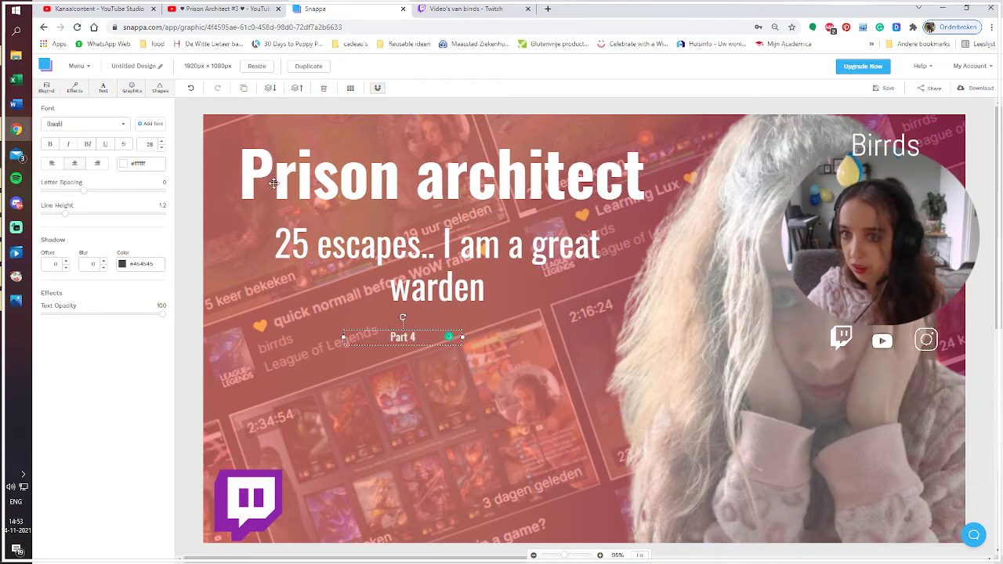
click(162, 143)
click(162, 142)
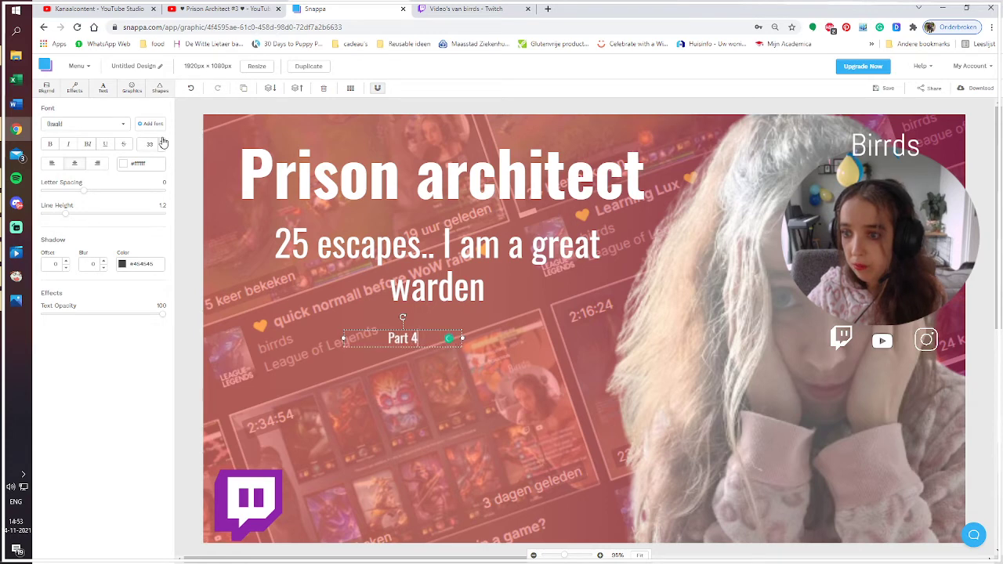
click(162, 142)
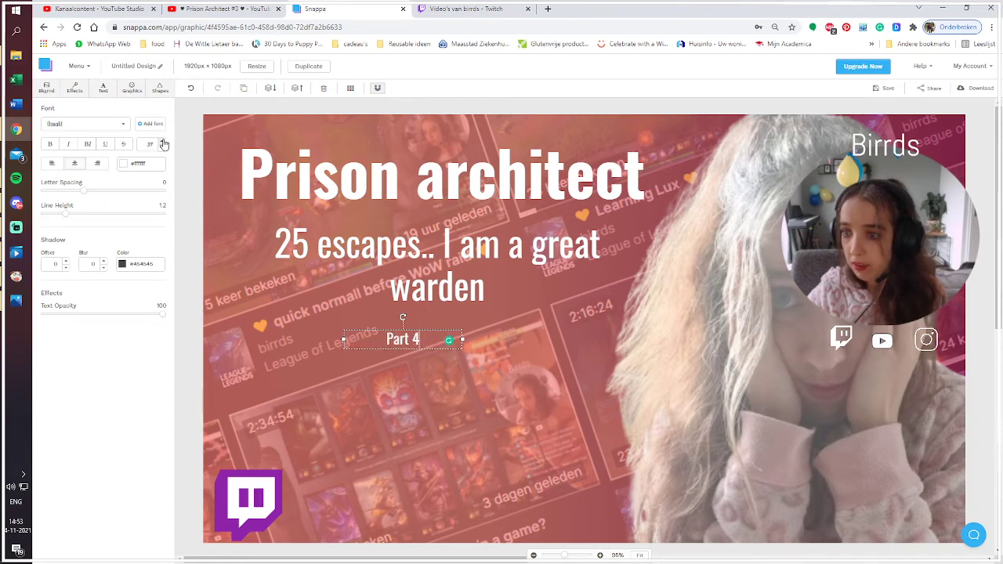
click(163, 142)
click(162, 142)
click(162, 141)
click(163, 141)
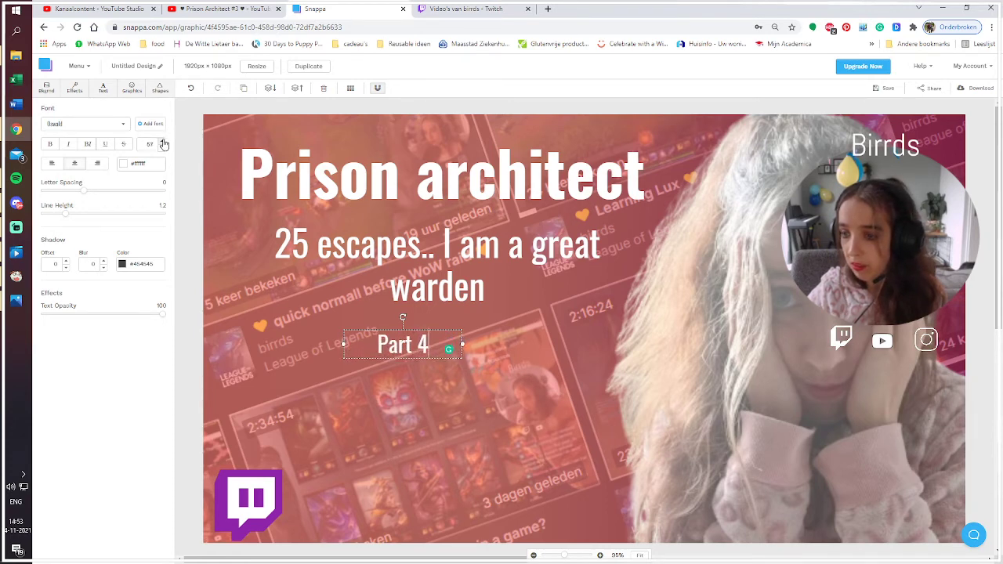
click(162, 142)
click(162, 142)
click(162, 142)
click(163, 142)
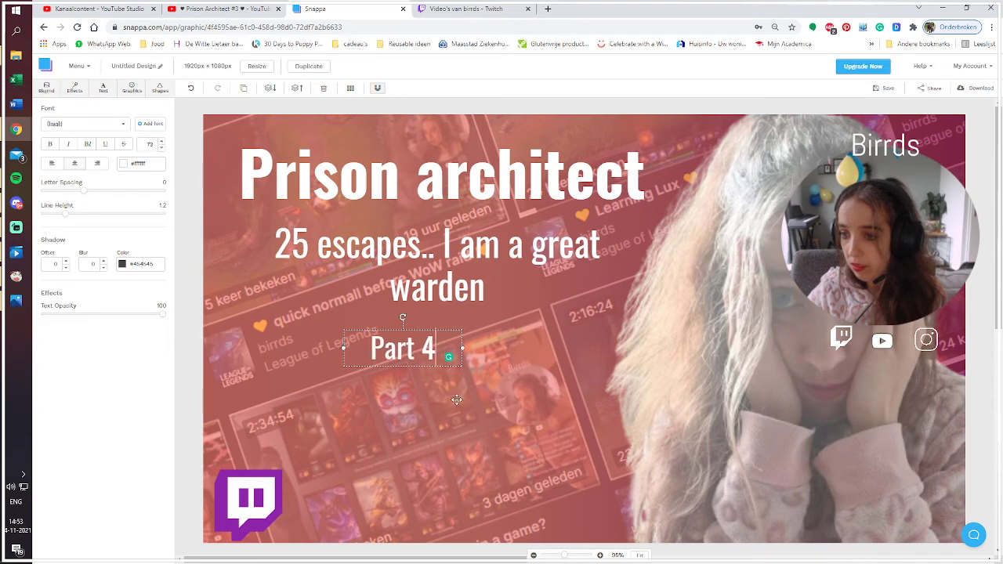
click(457, 401)
Tilt the "25 escapes.." subheading counter-clockwise, lower it beneath the heading, and move "Part 4" to its lower right
drag(402, 352, 469, 401)
click(455, 297)
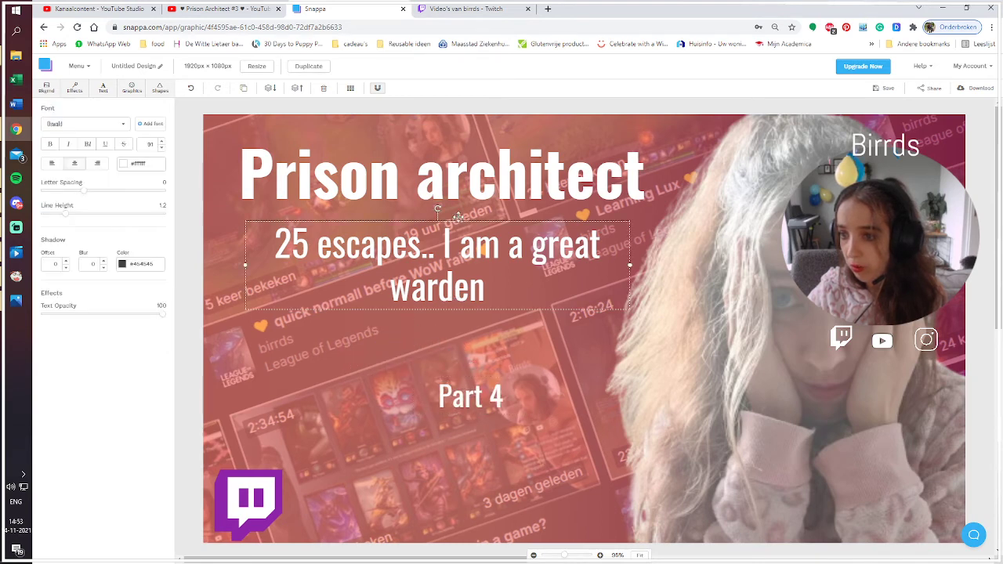
drag(437, 209, 424, 213)
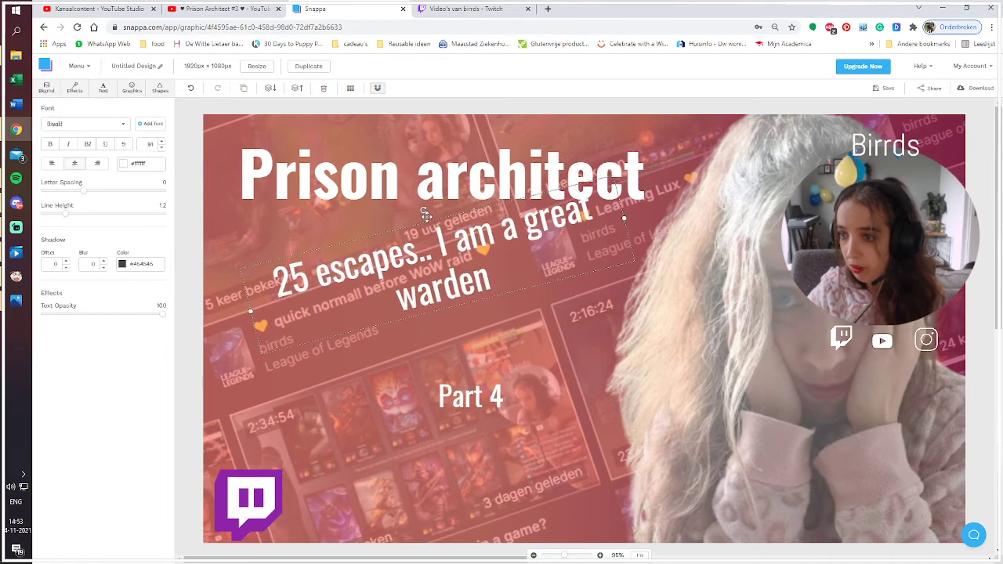
drag(439, 248, 398, 248)
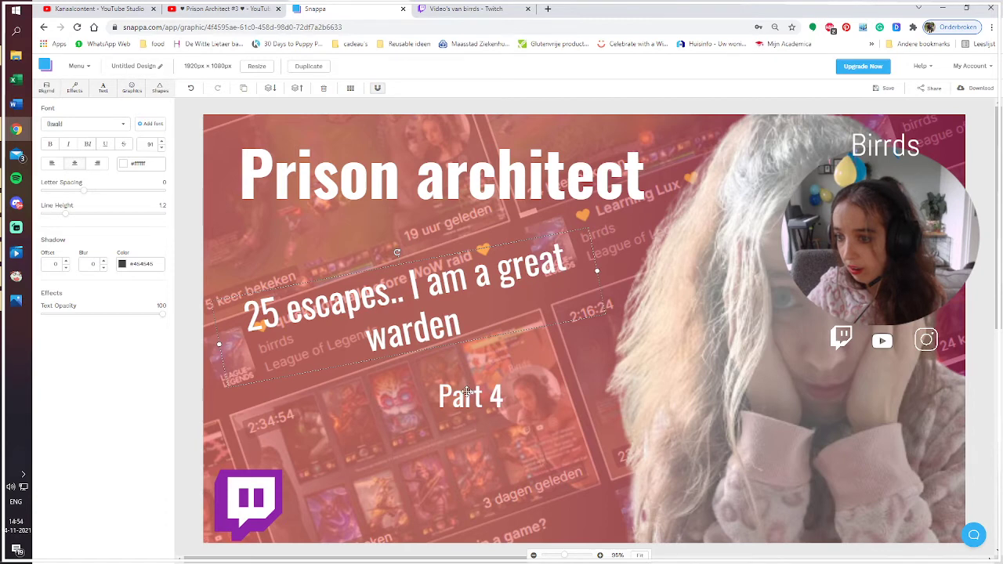
drag(467, 392, 535, 388)
click(373, 379)
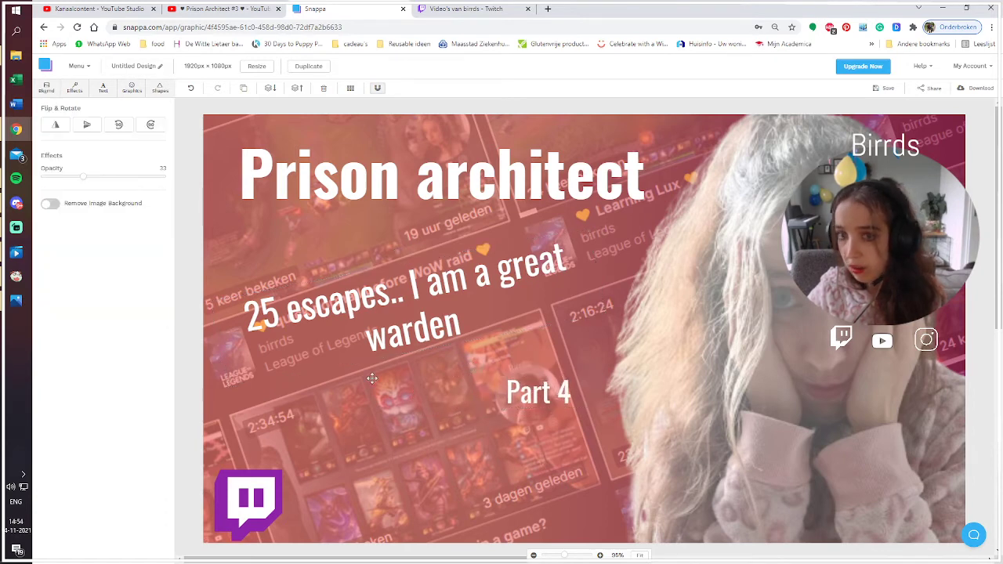
Add another subheading beside the Twitch logo and copy the address of the Twitch channel's videos page
click(108, 88)
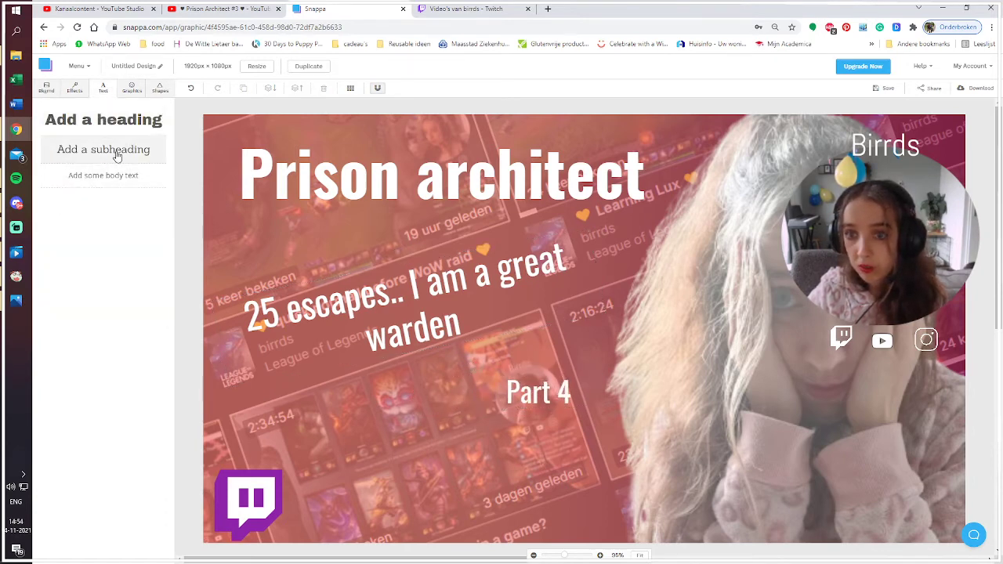
click(107, 149)
drag(541, 329, 347, 513)
click(482, 10)
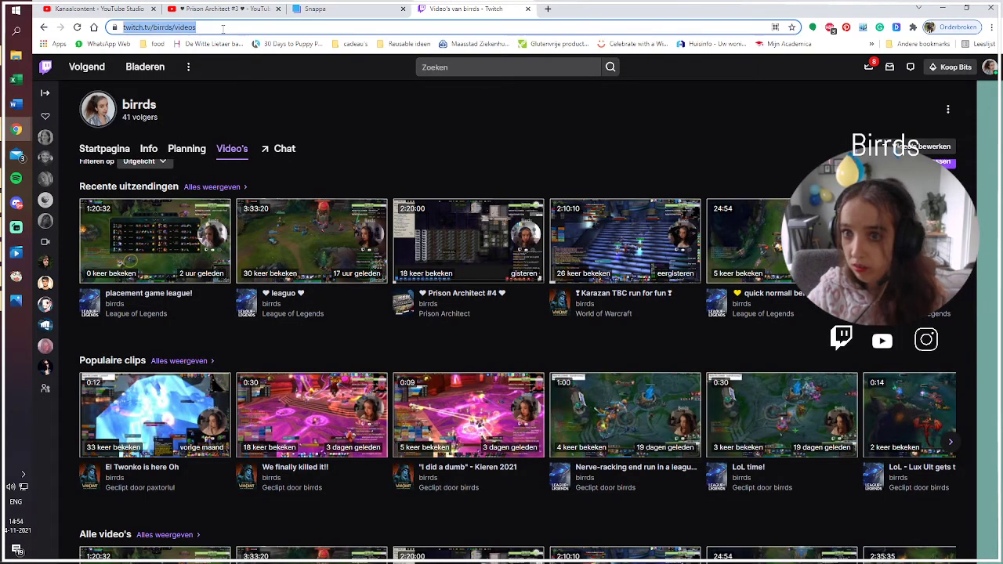
click(314, 8)
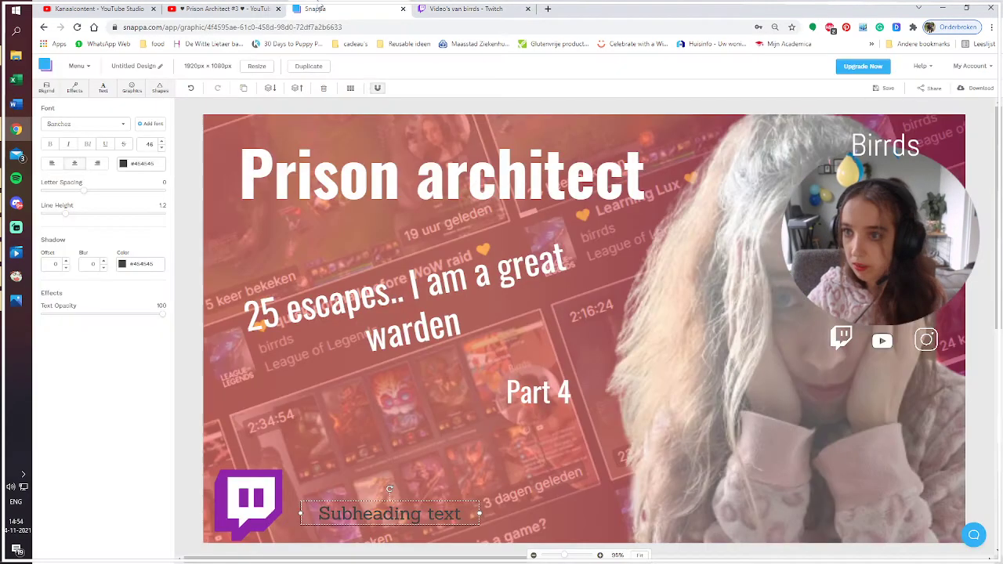
Set the text beside the Twitch logo to white (#ffffff) and its font to Oswald
double_click(425, 514)
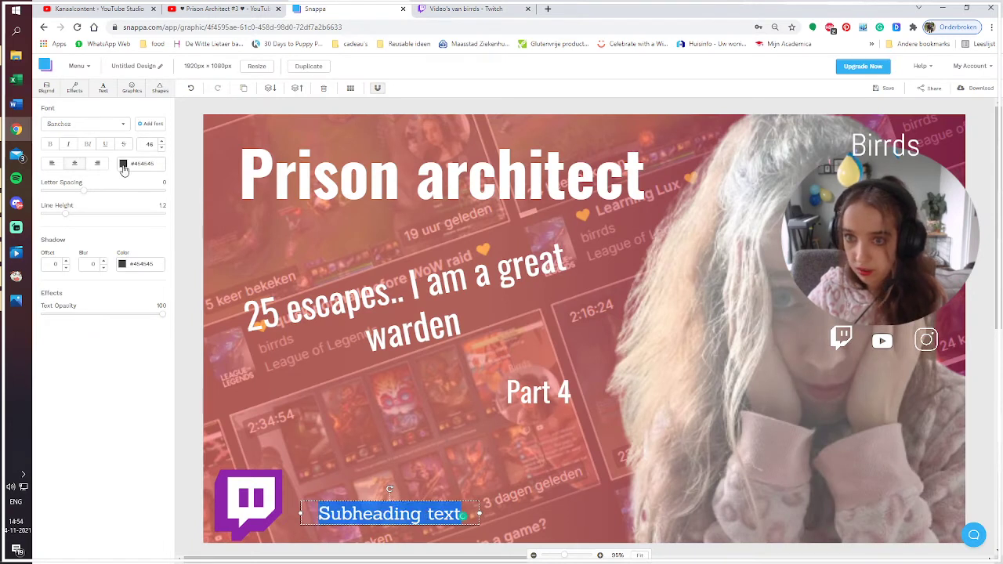
click(123, 166)
click(112, 125)
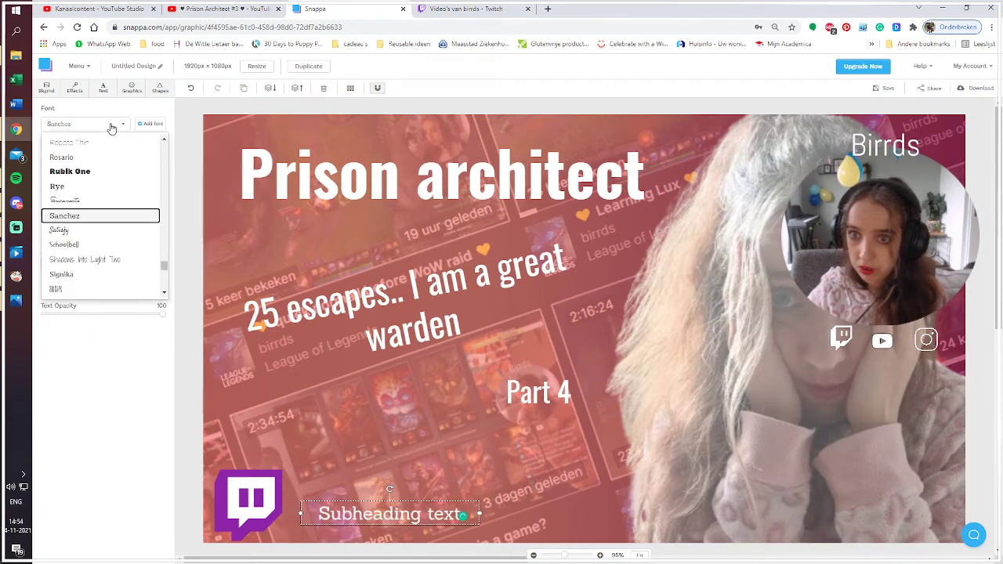
scroll(104, 231, down, 3)
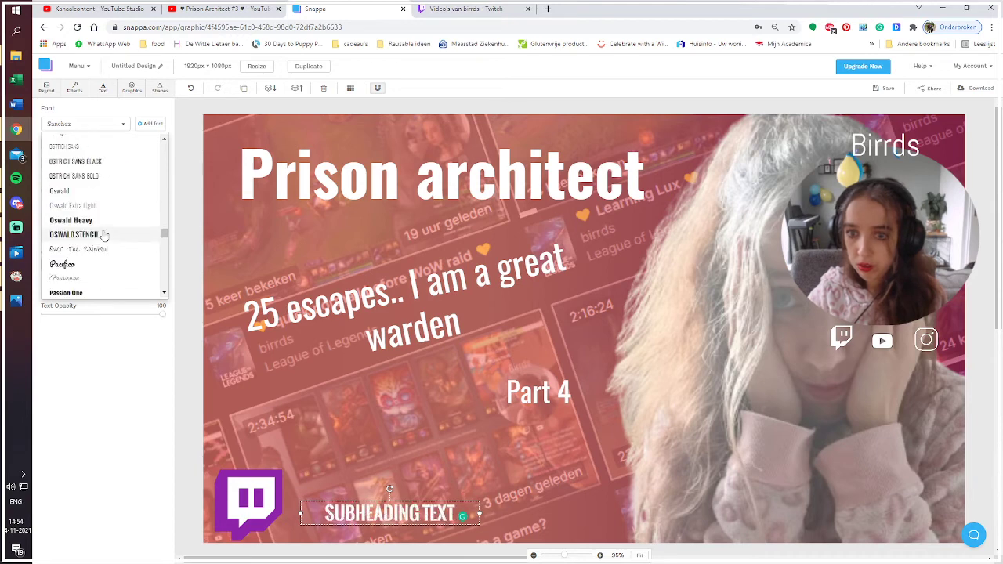
click(83, 192)
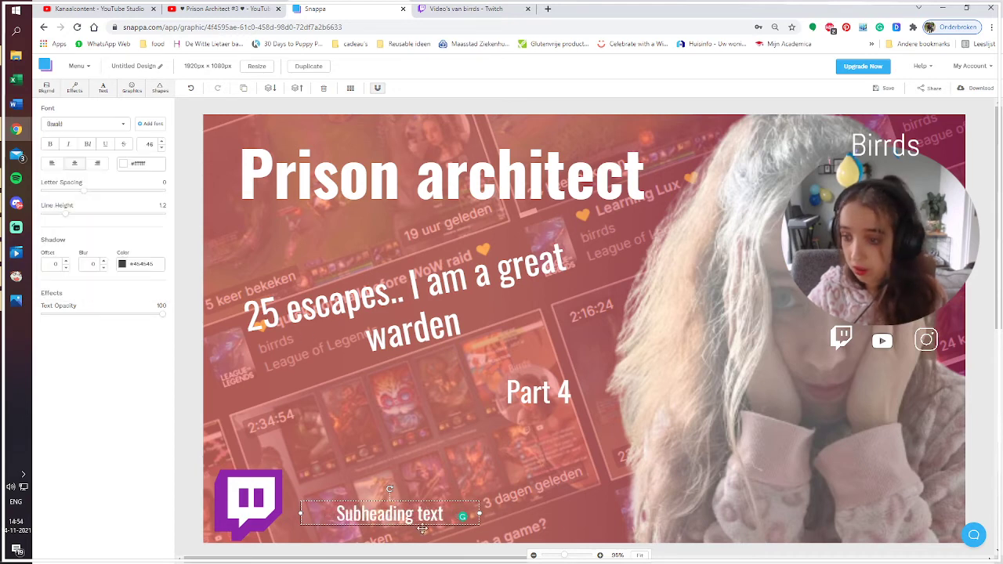
double_click(408, 517)
click(438, 515)
drag(446, 515, 315, 511)
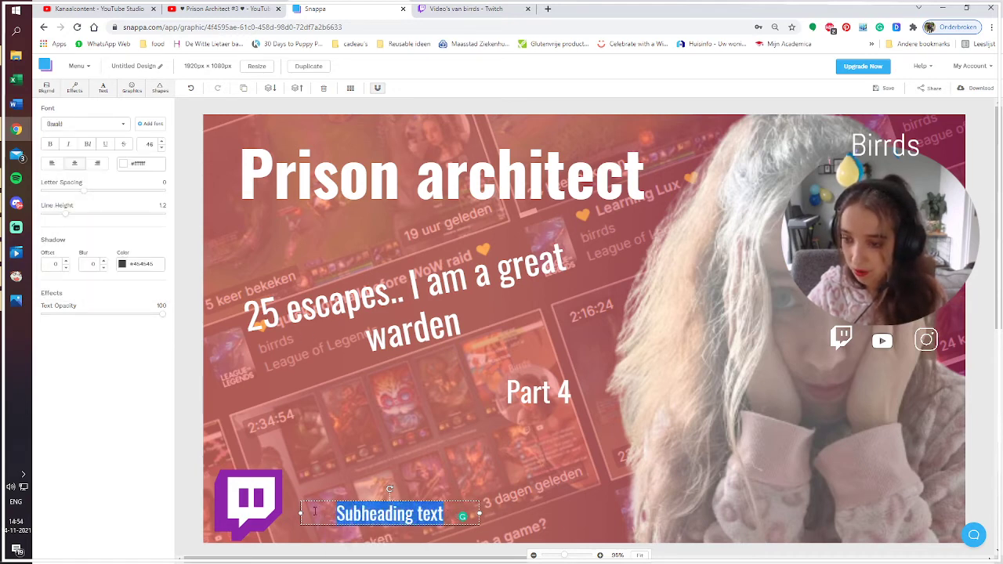
text(https://www.twitch.tv/birrds/videos)
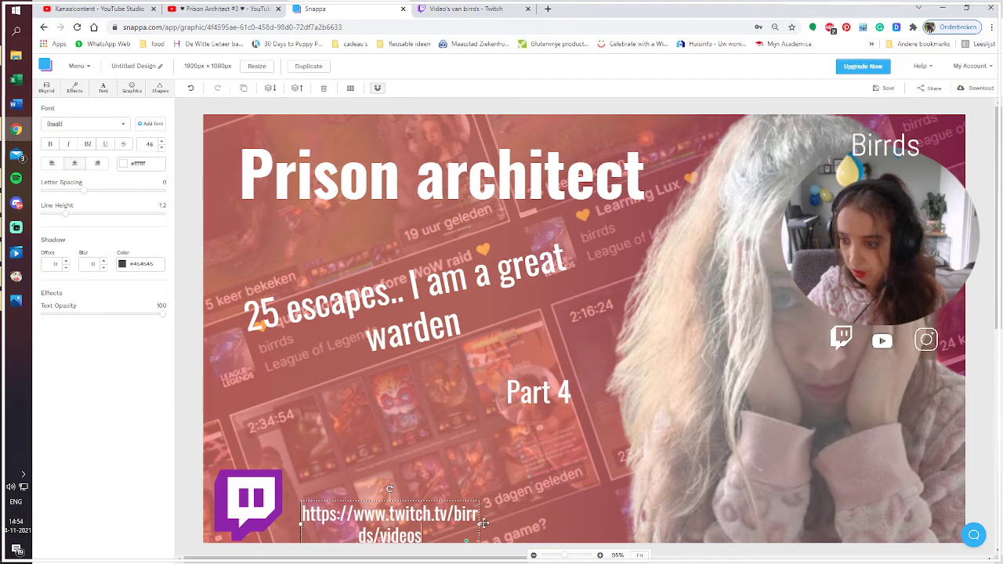
drag(481, 523, 566, 521)
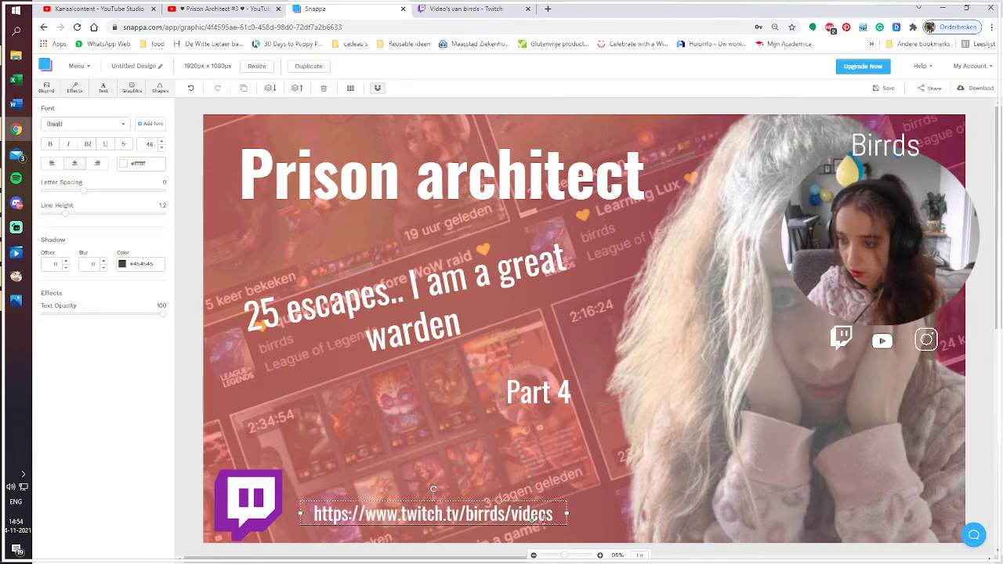
key(BackSpace)
key(BackSpace)
key(BackSpace)
key(BackSpace)
key(BackSpace)
key(BackSpace)
key(BackSpace)
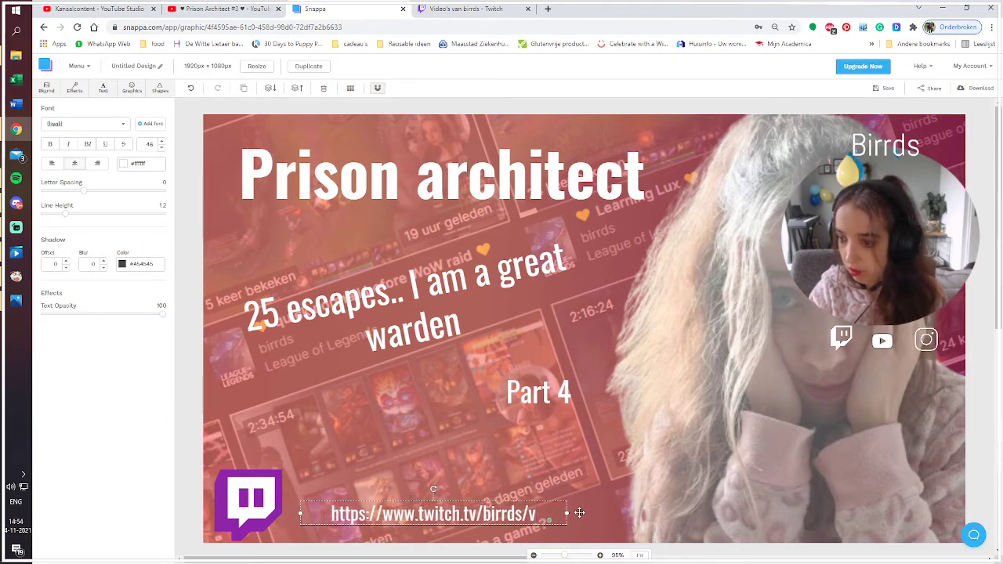
Shrink the Twitch logo in the graphic's lower-left corner and reposition the channel address close beside it
click(369, 459)
click(367, 514)
drag(391, 519, 351, 507)
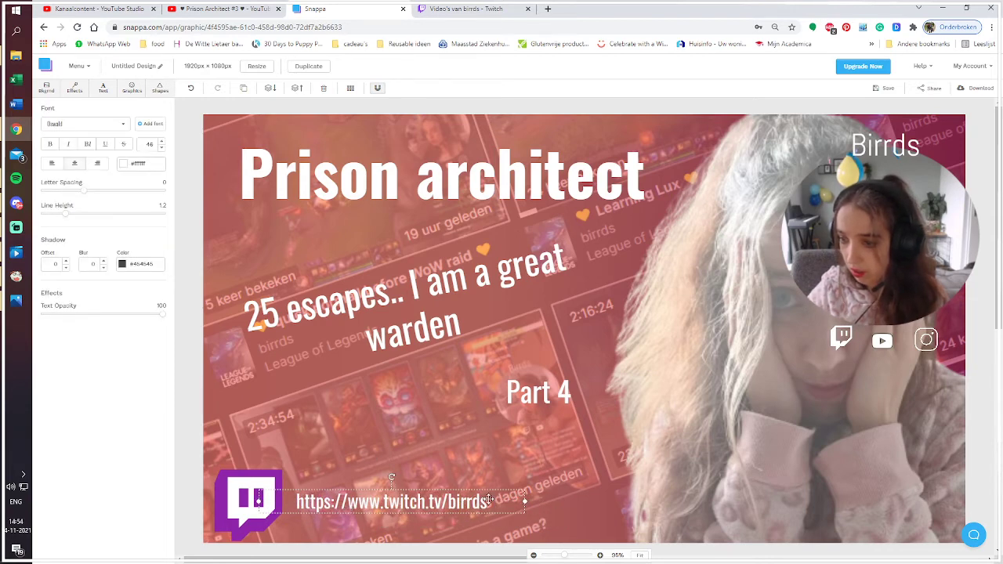
drag(525, 502, 568, 502)
click(227, 478)
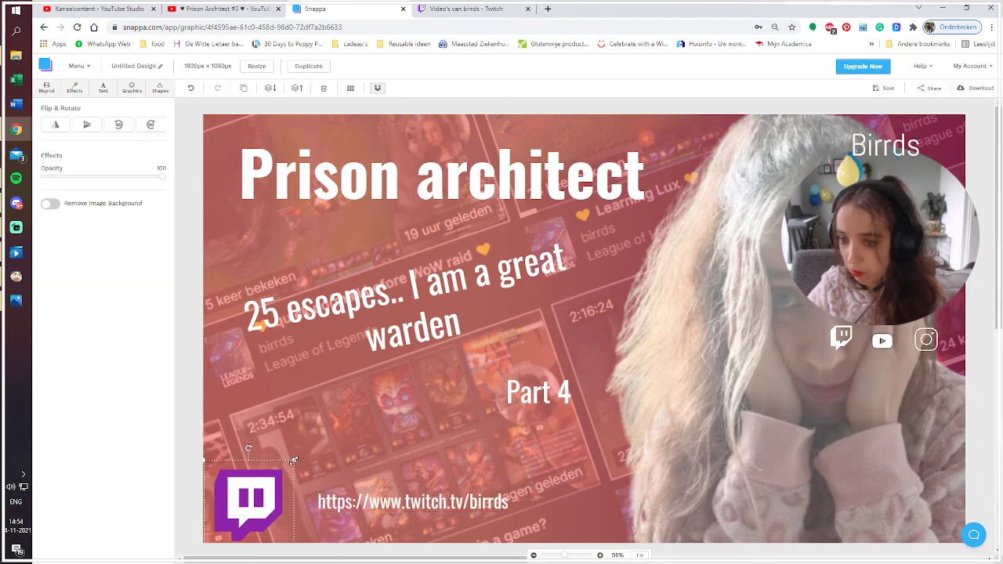
drag(293, 461, 264, 483)
click(381, 506)
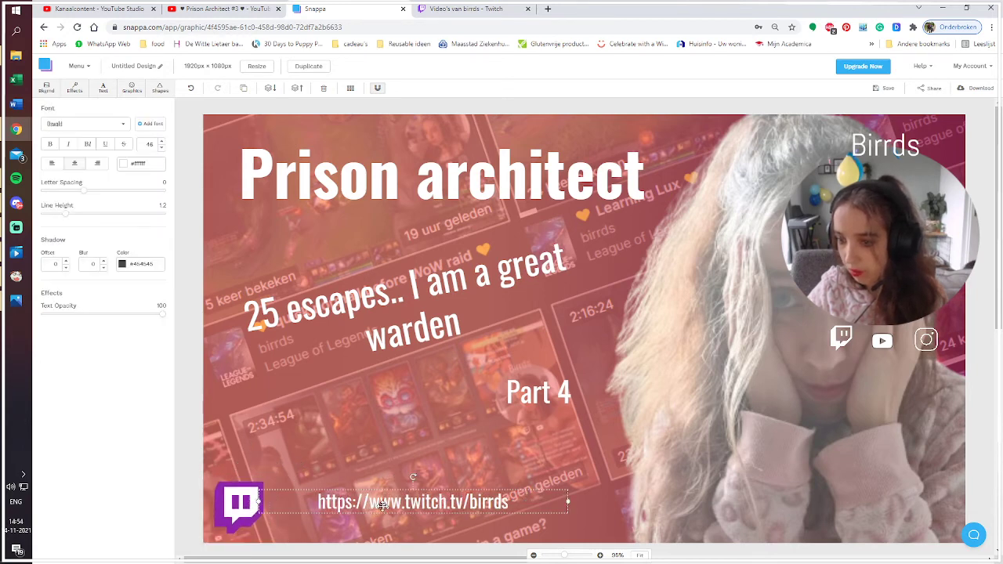
drag(382, 505, 341, 516)
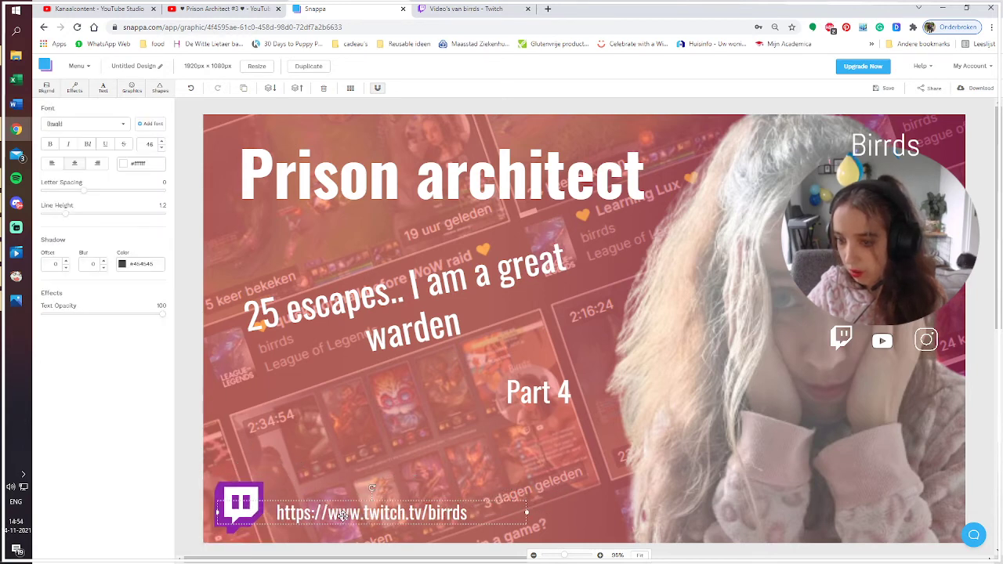
Enlarge the channel address to about size 56 and shift it clear of the Twitch logo, level with the logo's centre
click(162, 143)
click(162, 143)
click(162, 143)
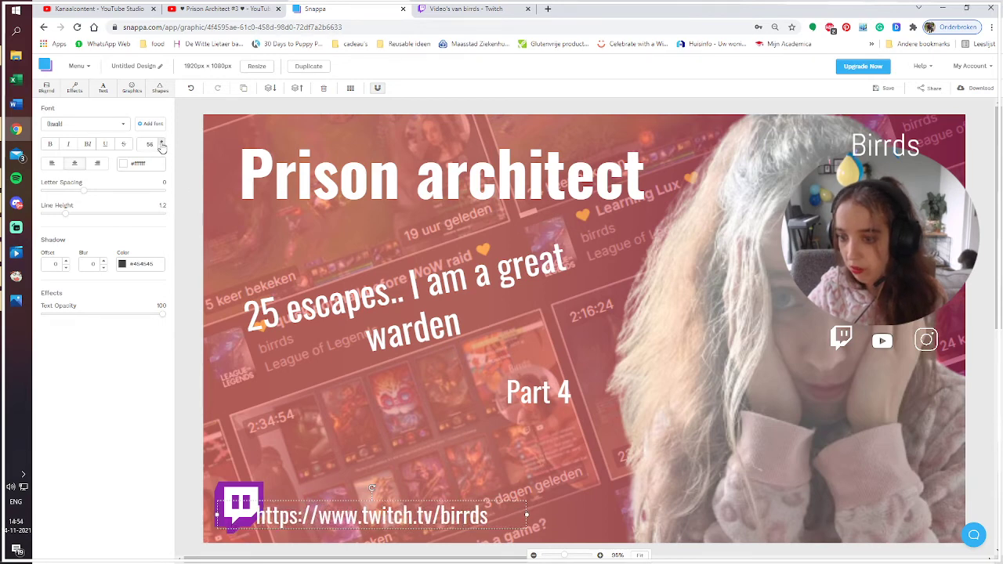
click(162, 143)
drag(371, 514, 387, 508)
click(342, 370)
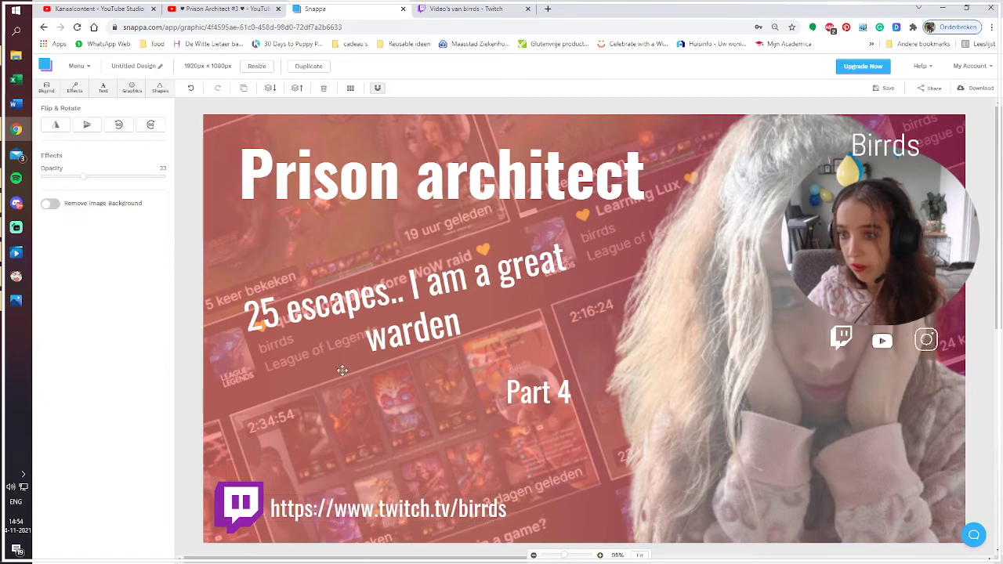
Add a solid rectangle over the "Prison architect" heading and widen it to span the whole heading
click(160, 89)
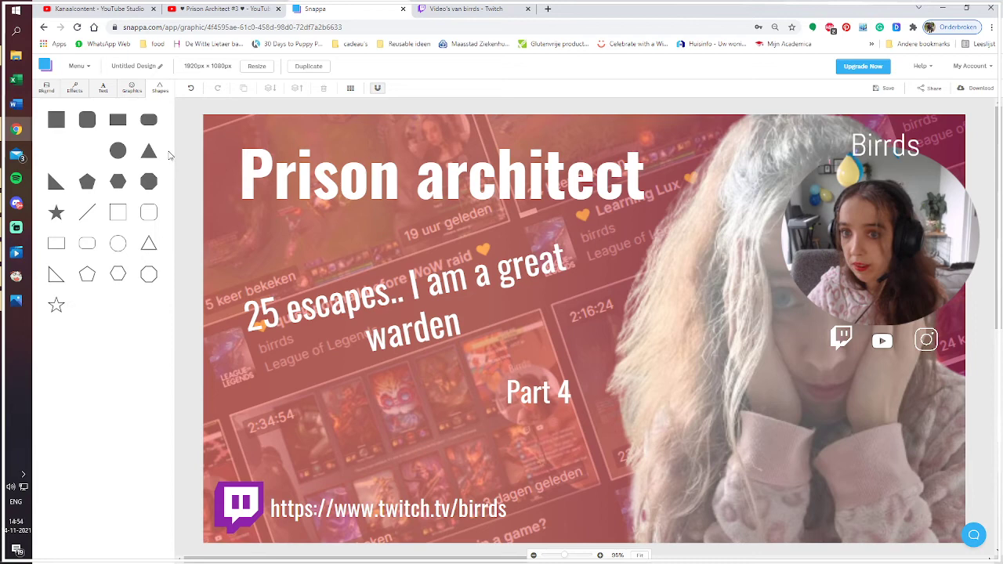
click(118, 119)
drag(509, 309, 291, 170)
drag(406, 180, 661, 179)
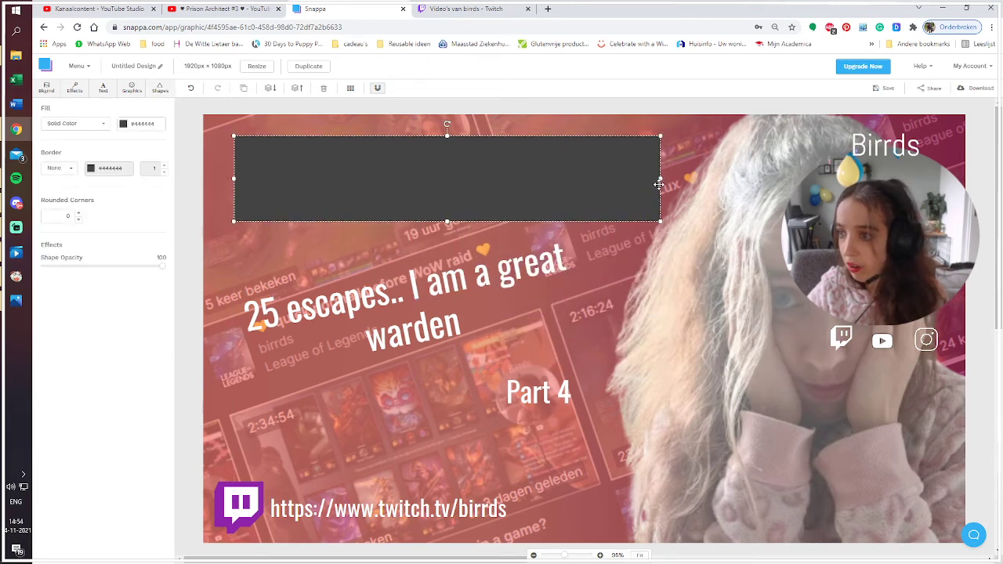
Send the rectangle behind the "Prison architect" heading and nudge it slightly left to centre it on the text
click(271, 88)
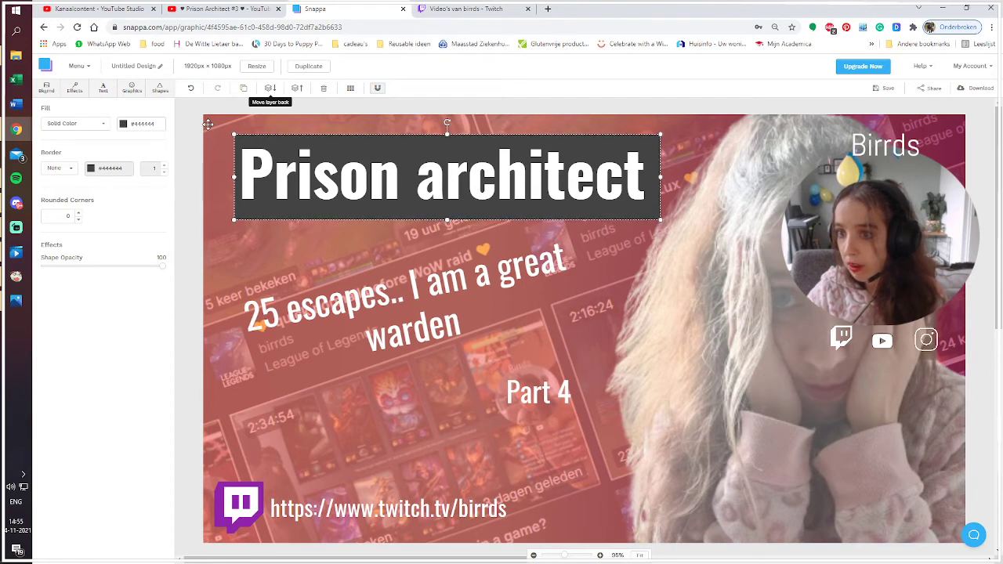
key(Left)
key(Left)
key(Left)
key(Left)
key(Right)
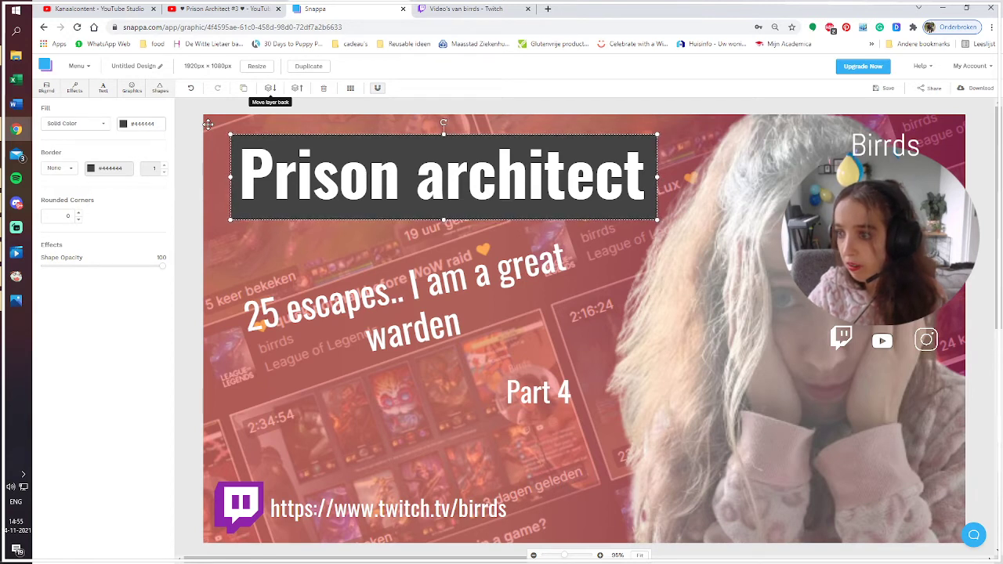
Set the fill of the rectangle behind the heading to dark slate grey (#434a54)
click(123, 125)
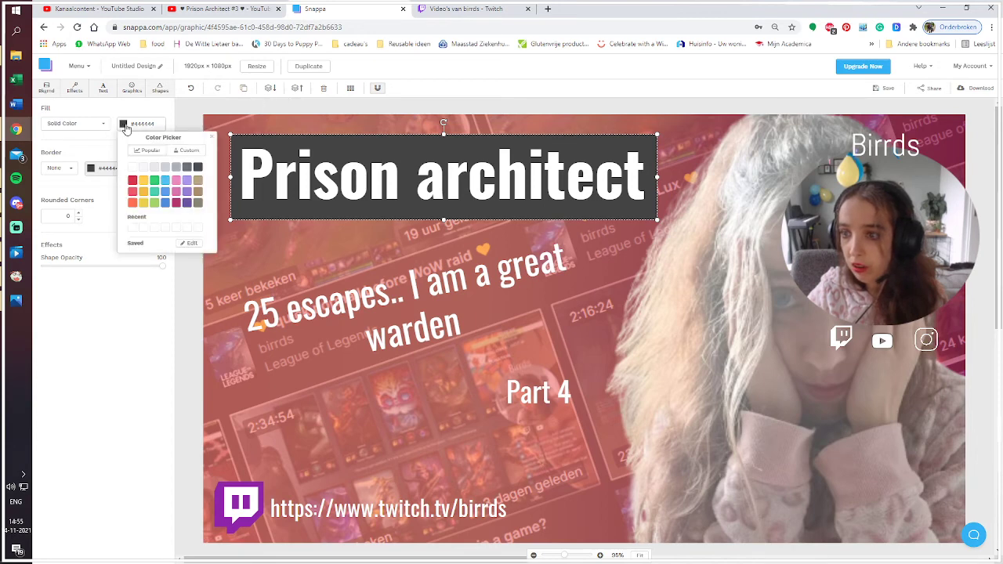
click(177, 204)
click(187, 203)
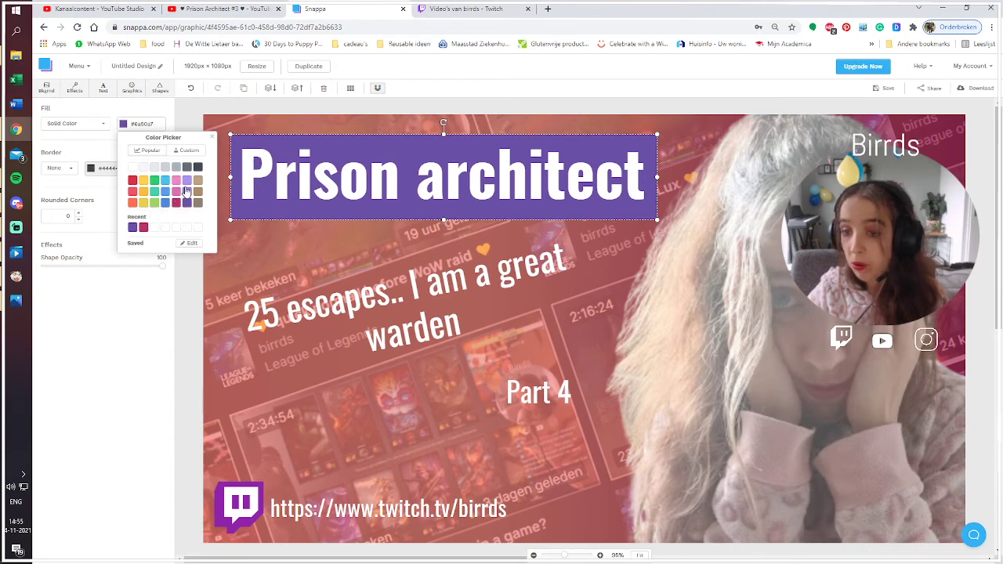
click(144, 182)
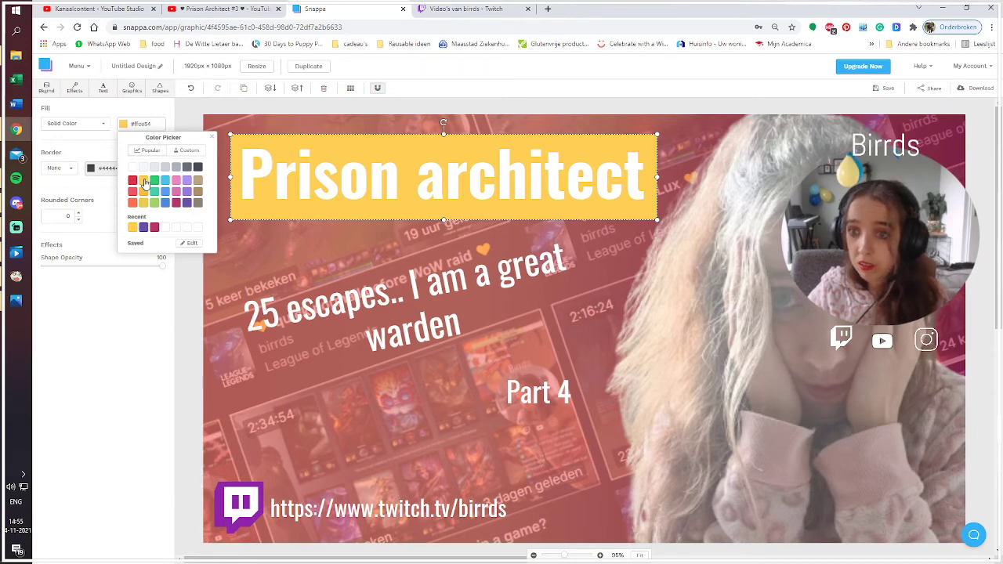
click(131, 181)
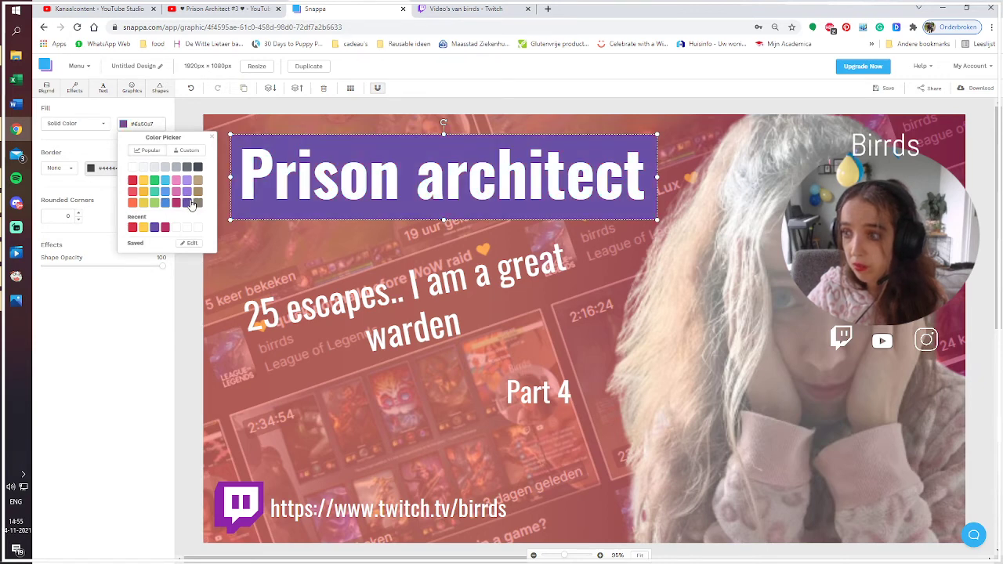
click(197, 168)
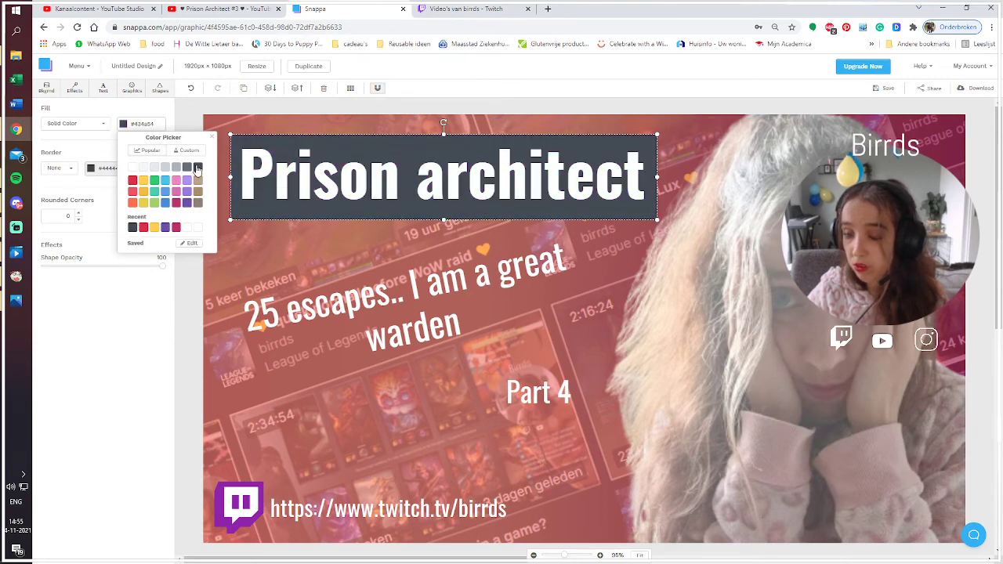
click(94, 366)
click(160, 88)
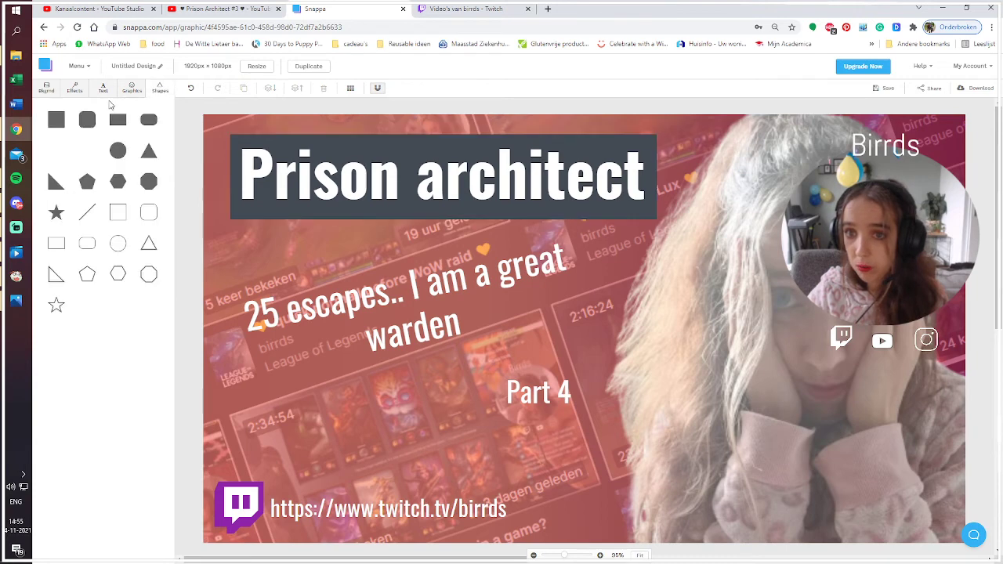
click(56, 119)
click(602, 282)
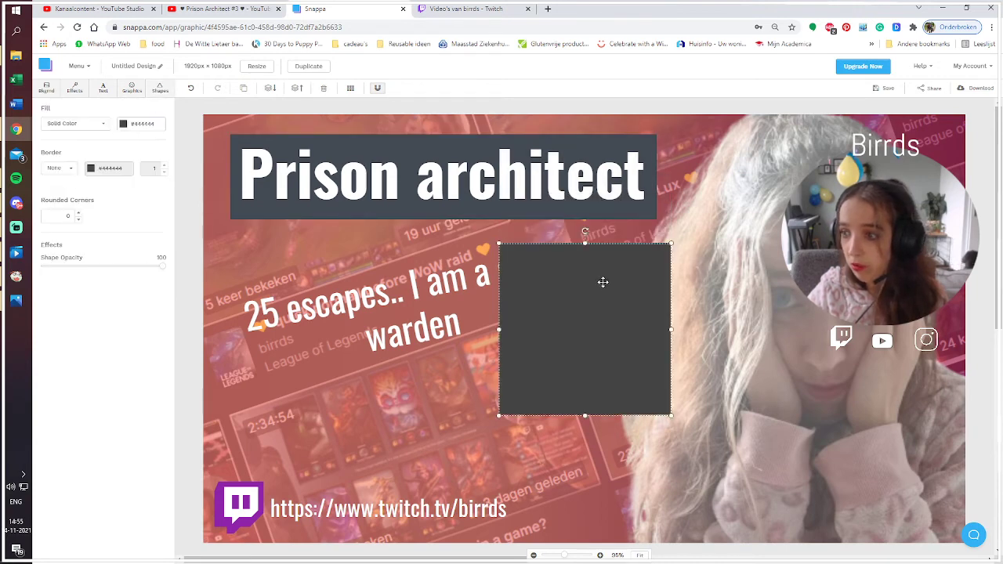
key(Delete)
Add a solid rectangle over the "25 escapes.." subheading, tilt it counter-clockwise to match, and enlarge it to cover both text lines
click(160, 89)
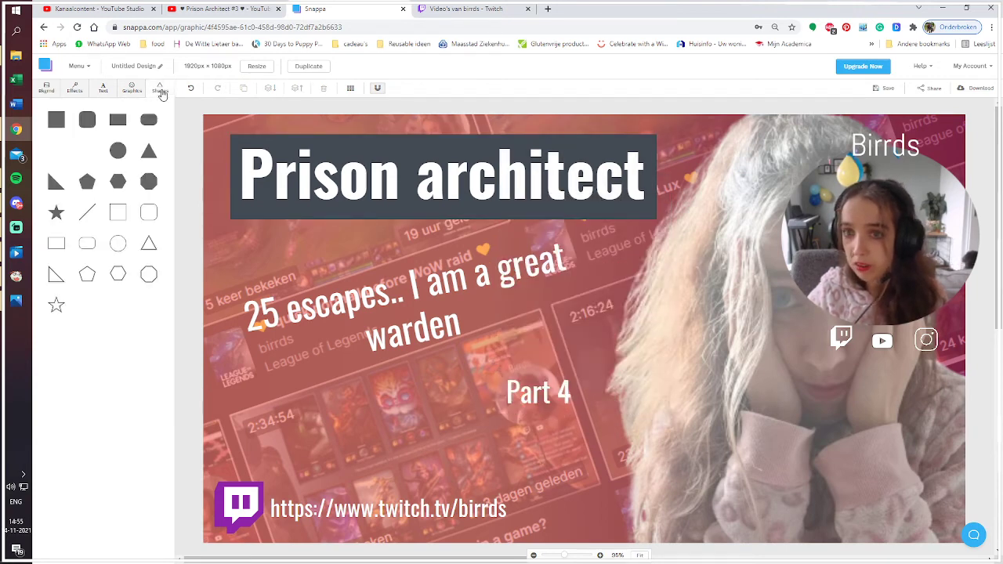
click(118, 119)
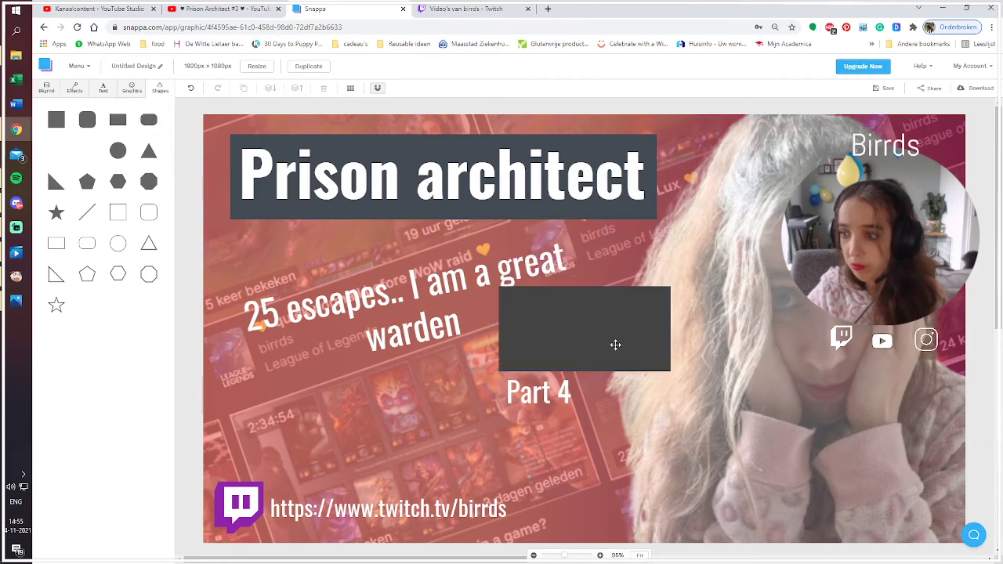
drag(616, 345, 340, 340)
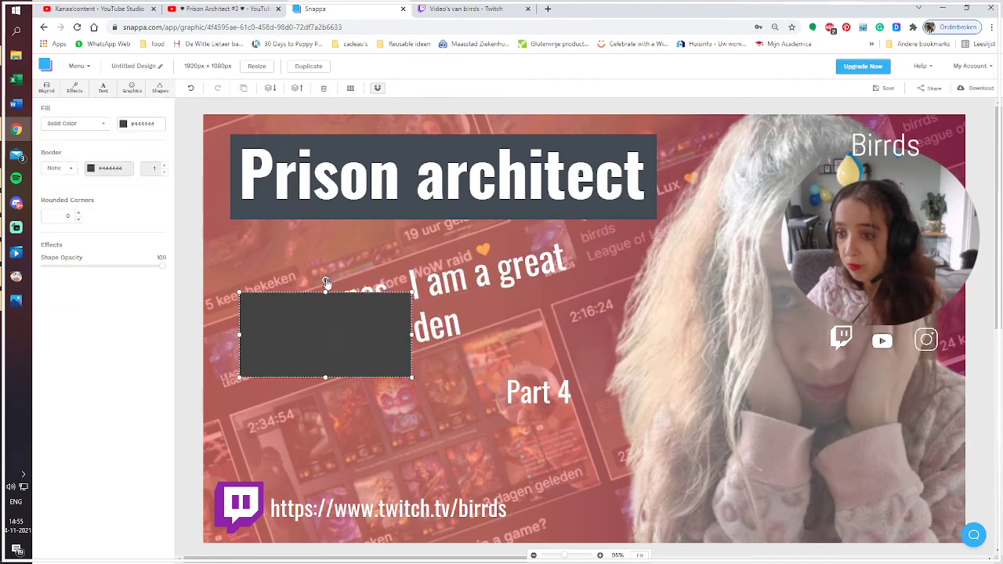
drag(328, 282, 314, 276)
mouse_move(353, 312)
mouse_down()
mouse_move(392, 283)
mouse_move(352, 293)
mouse_up()
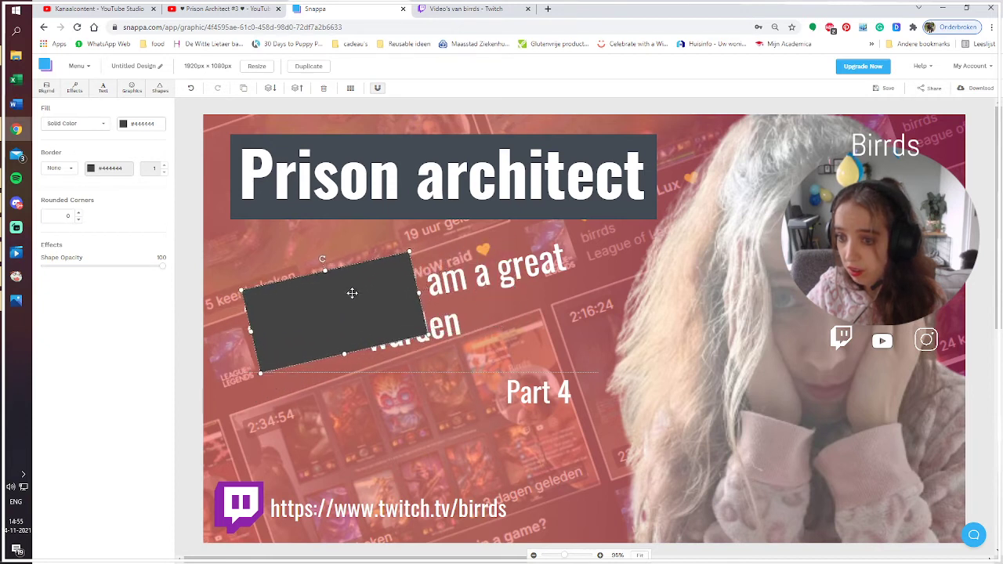
drag(344, 354, 348, 367)
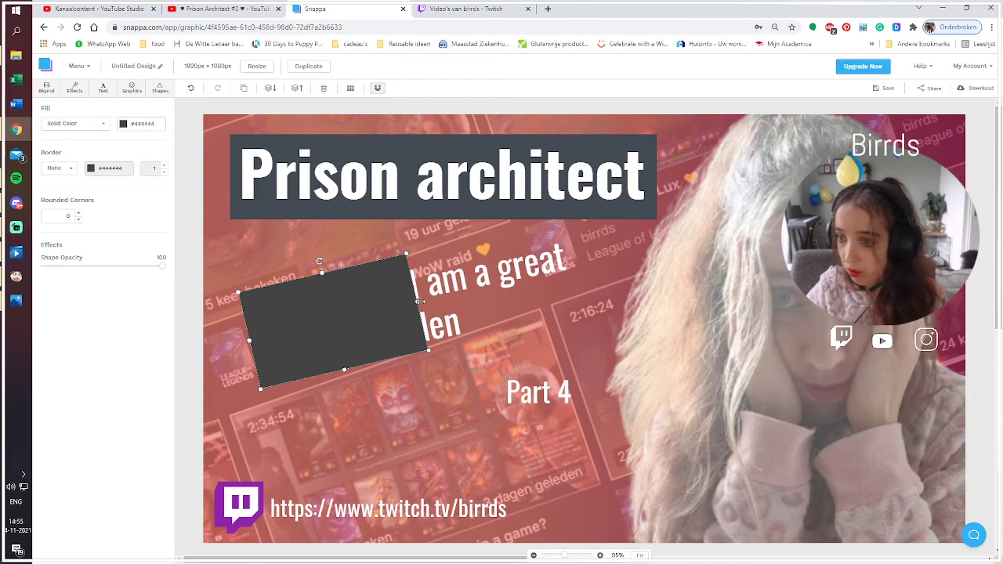
drag(417, 301, 589, 271)
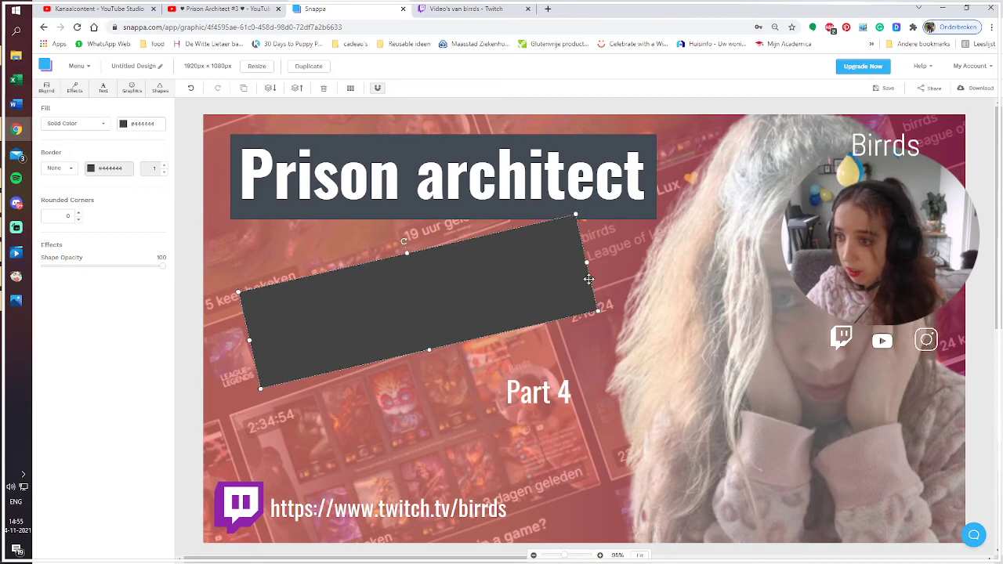
Lower the "25 escapes.." subheading slightly and place the tilted rectangle back over it
drag(517, 278, 516, 382)
drag(418, 280, 423, 303)
click(438, 458)
drag(438, 459, 410, 333)
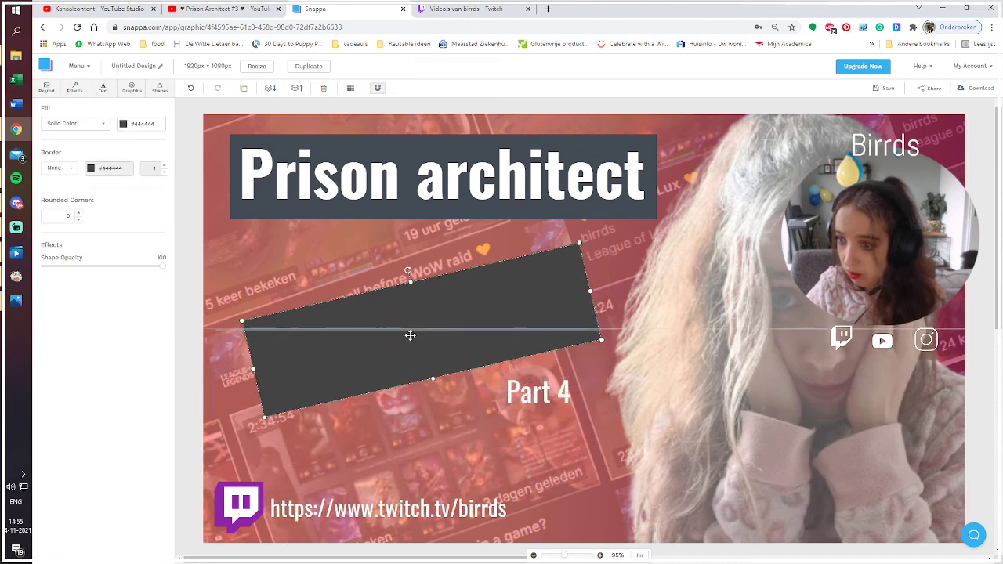
Send the tilted rectangle behind the "25 escapes.." subheading and adjust its position and tilt to frame the text
click(269, 89)
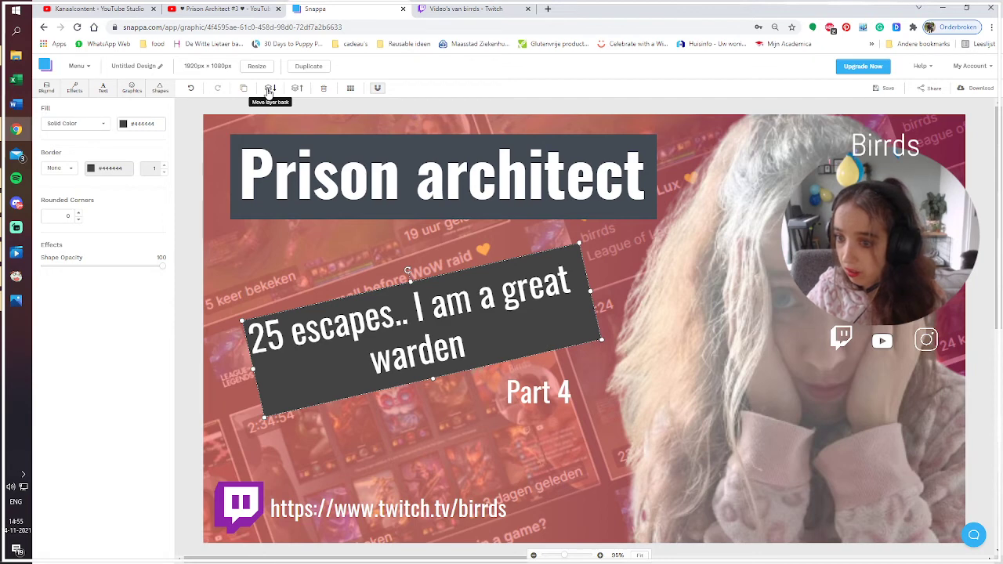
key(Left)
key(Left)
key(Left)
key(Up)
key(Up)
key(Up)
key(Up)
key(Up)
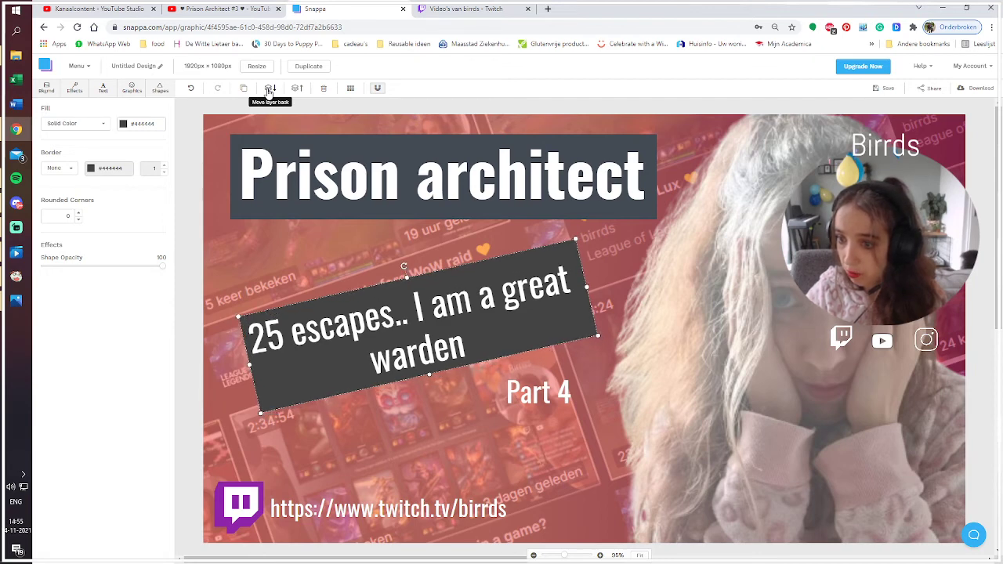
key(Left)
key(Left)
key(Left)
key(Left)
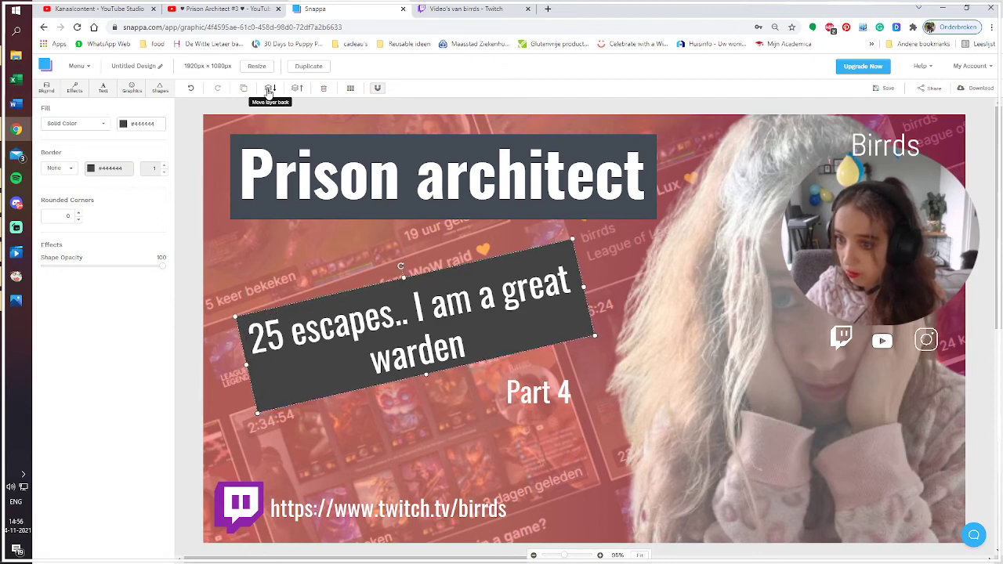
key(Up)
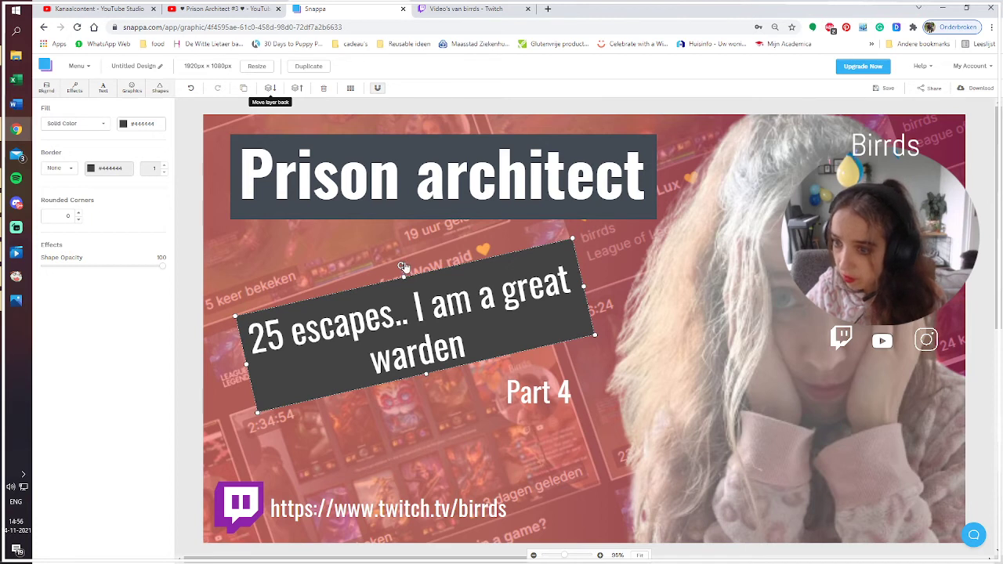
drag(403, 266, 405, 268)
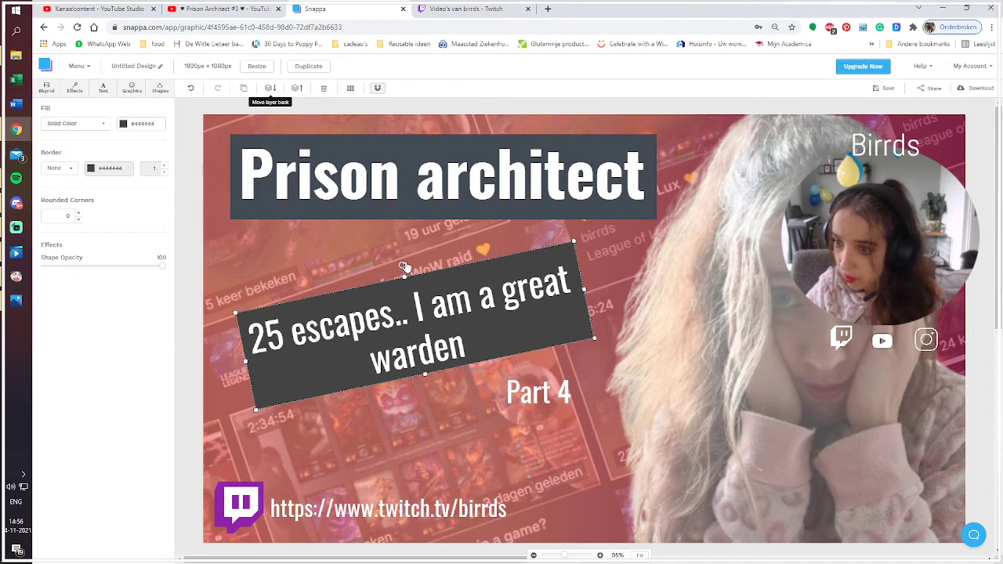
Set the fill of the tilted rectangle behind the subheading to purple (#6a50a7)
click(122, 125)
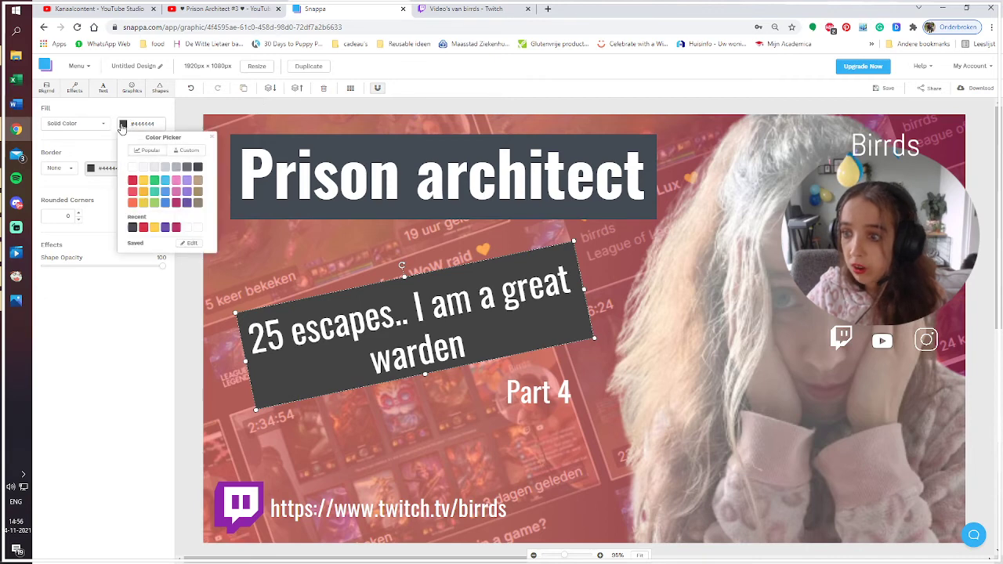
click(187, 202)
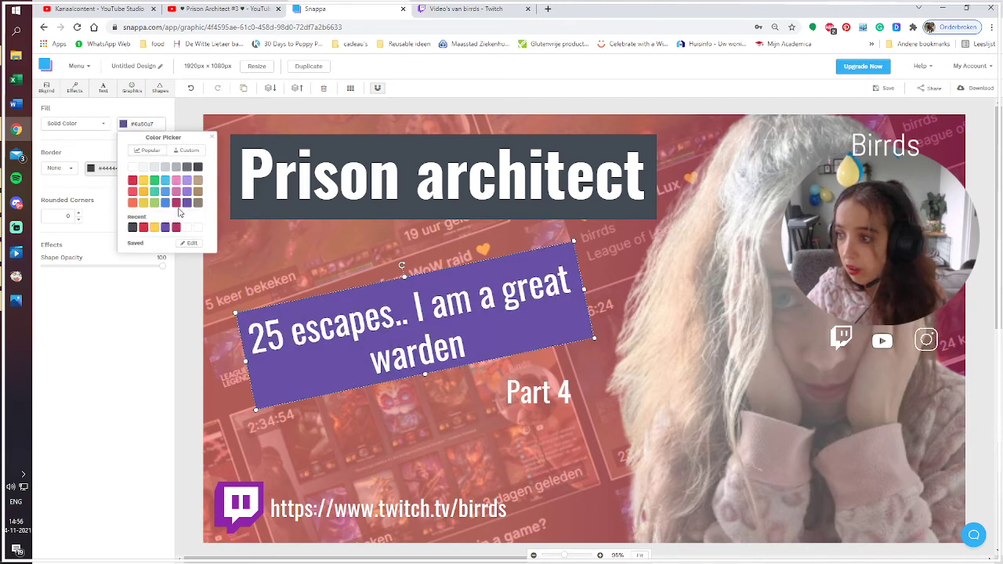
click(177, 205)
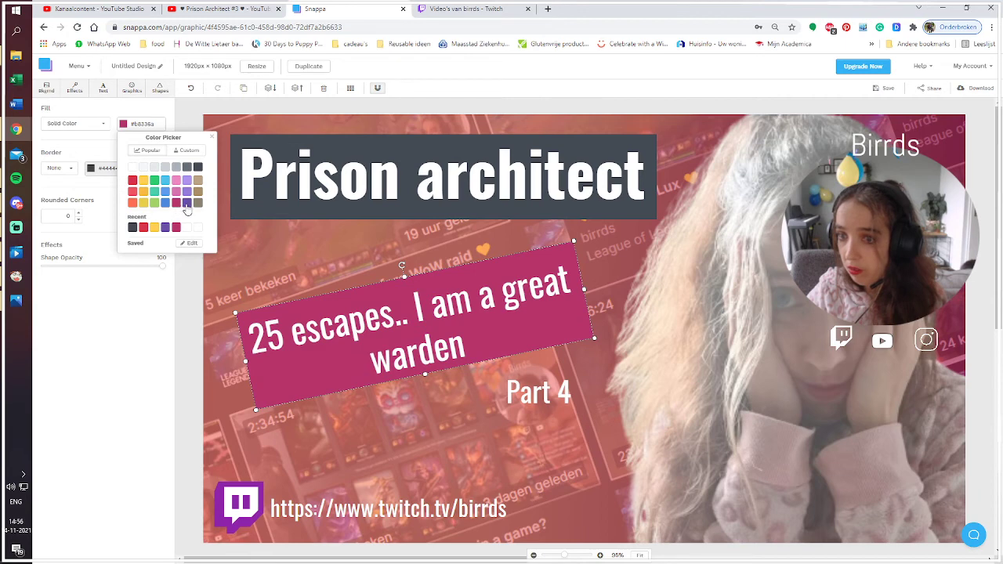
click(562, 461)
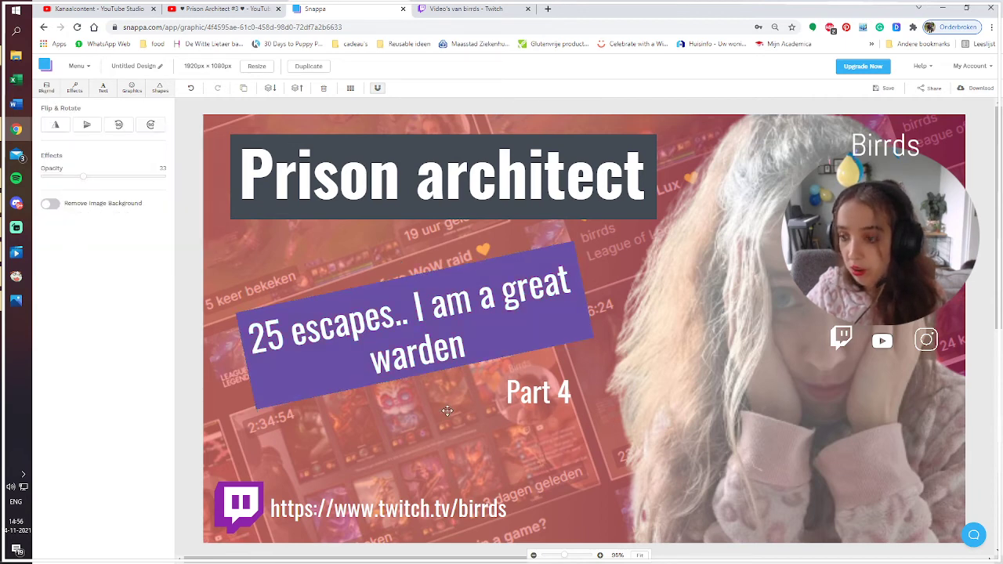
Add a solid rectangle over the "Part 4" text and shrink it to roughly the size of the text
click(159, 89)
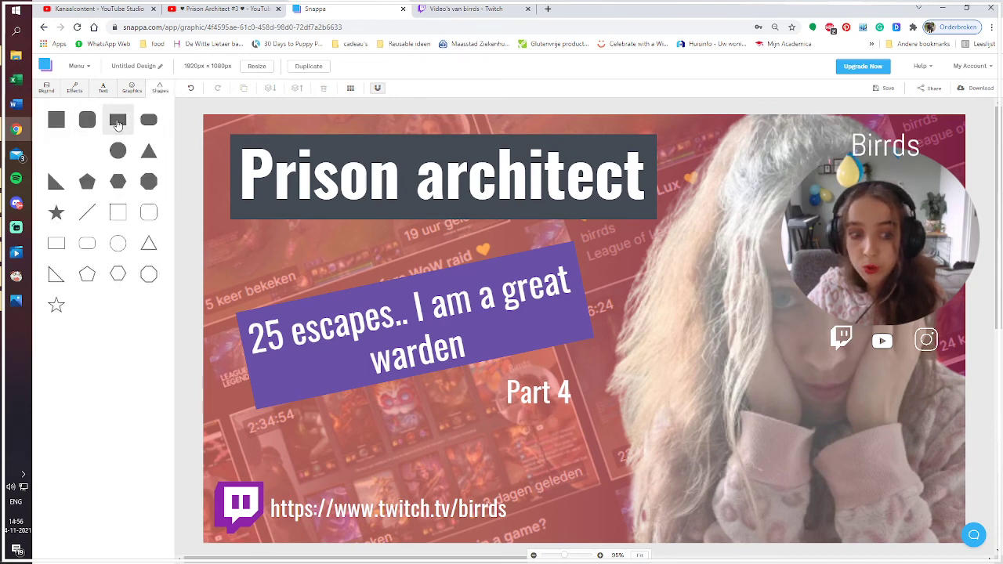
click(117, 126)
drag(564, 319, 537, 408)
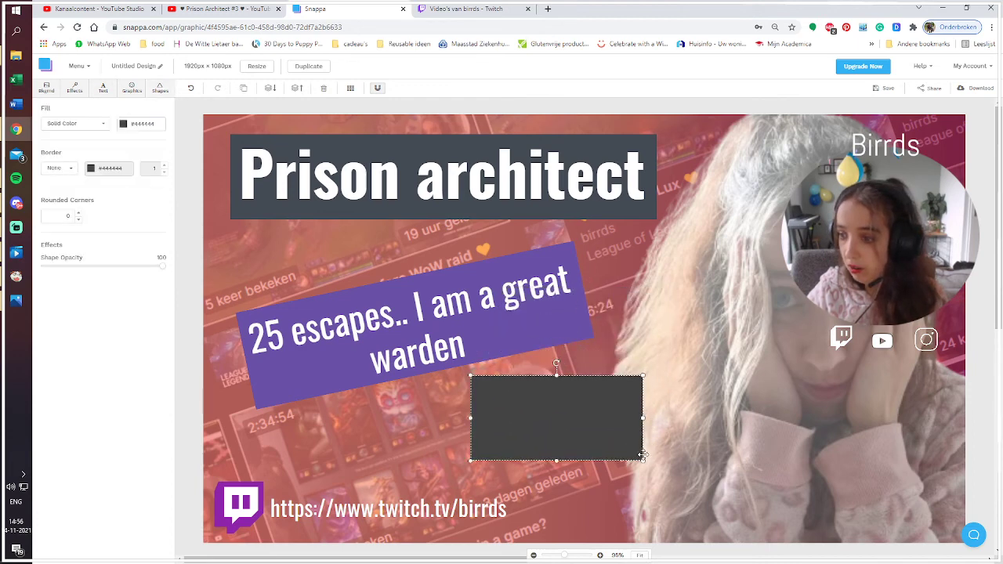
drag(639, 460, 540, 394)
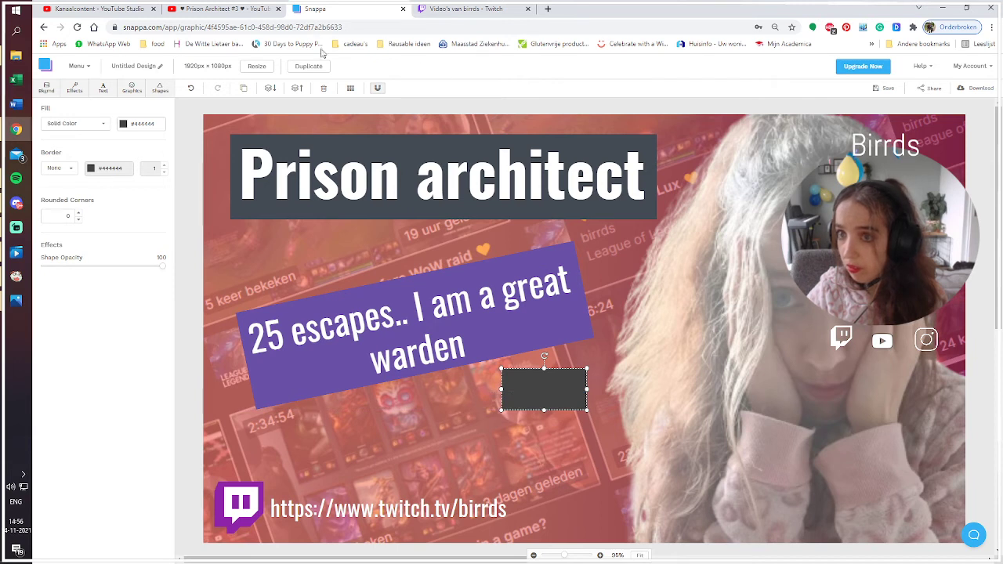
Send the small dark rectangle behind the "Part 4" text and nudge it so it frames the text evenly
click(270, 89)
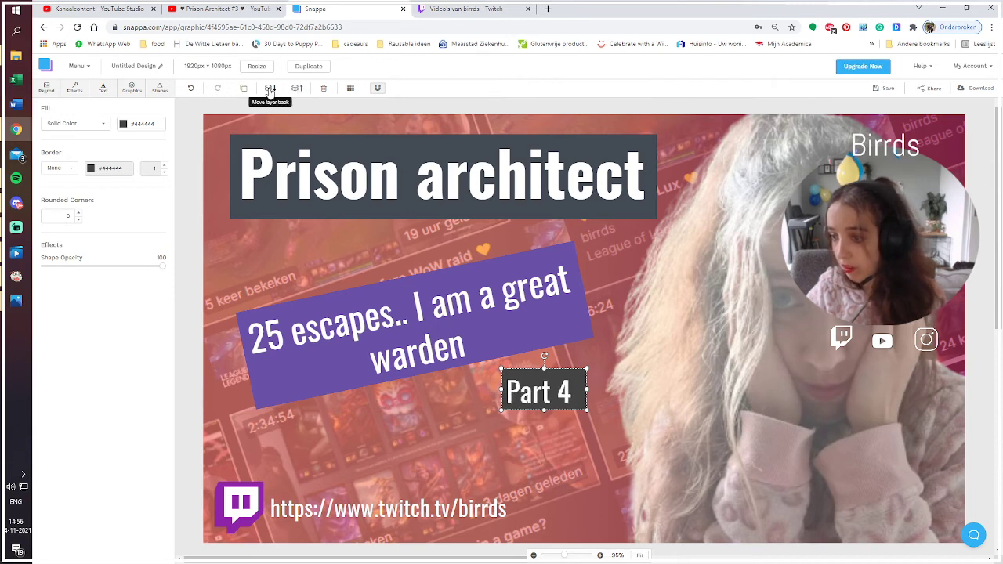
key(Left)
key(Left)
key(Left)
key(Left)
key(Down)
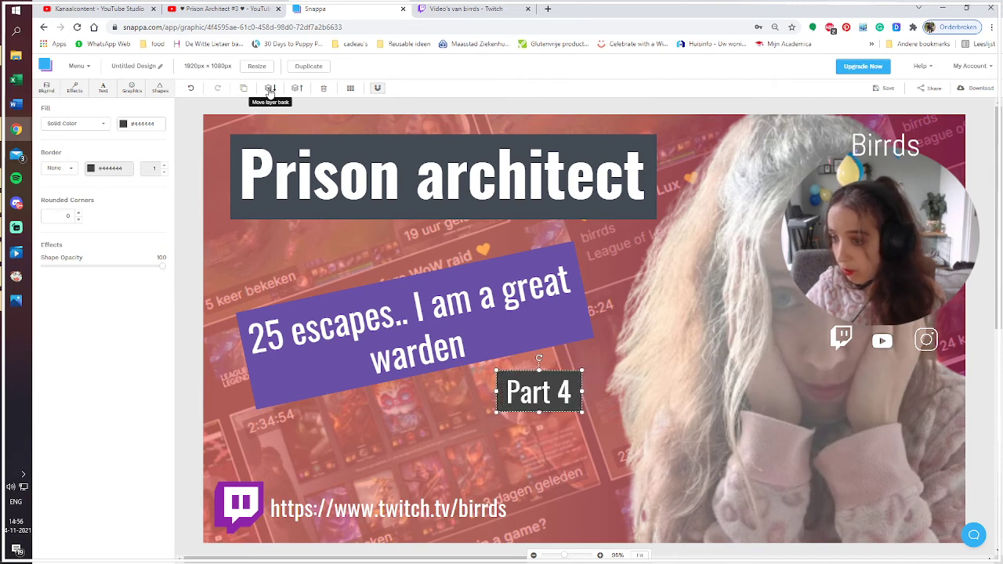
click(425, 406)
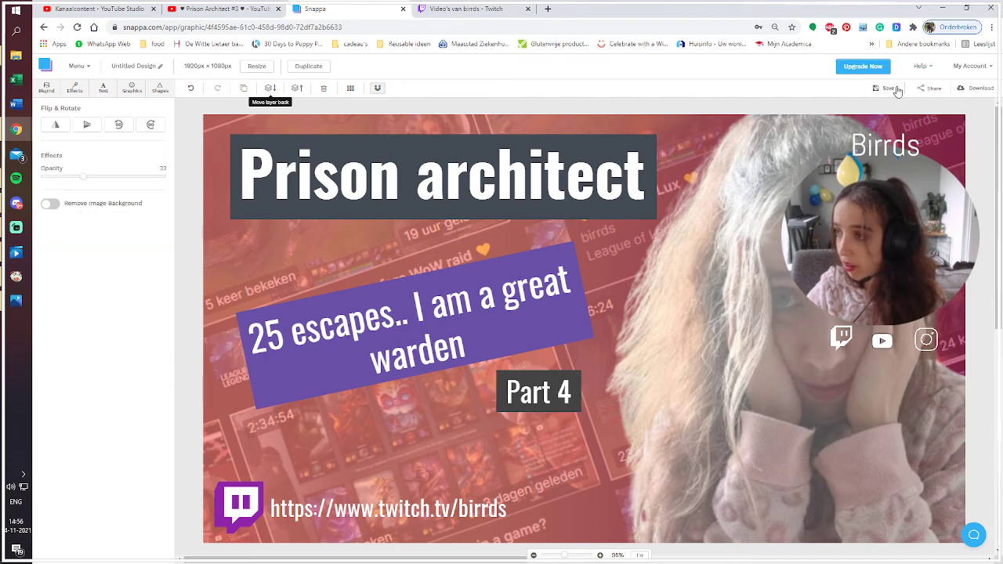
Rename the design as "prison architect part 4" and save it
click(149, 66)
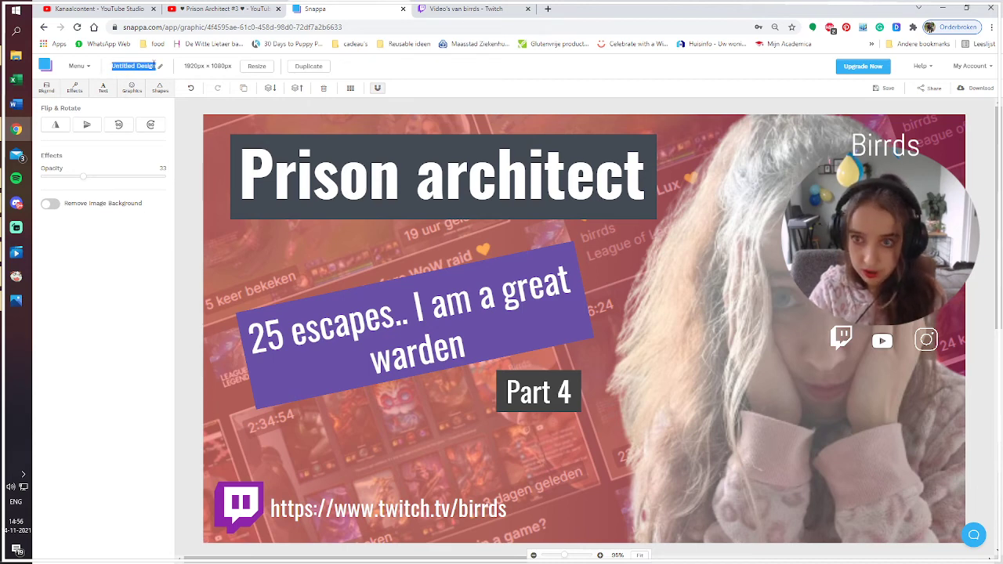
click(161, 70)
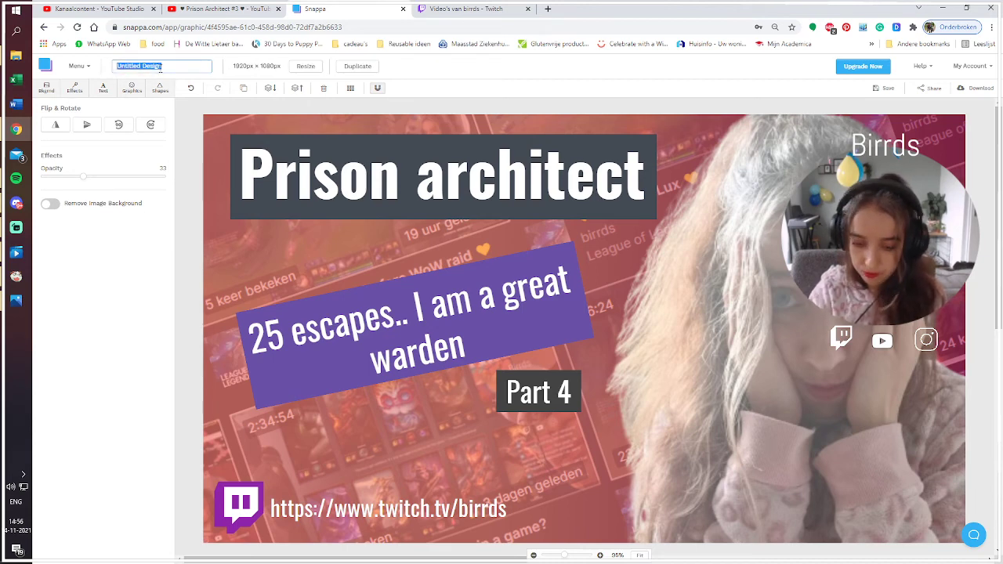
text(prison architect part 4)
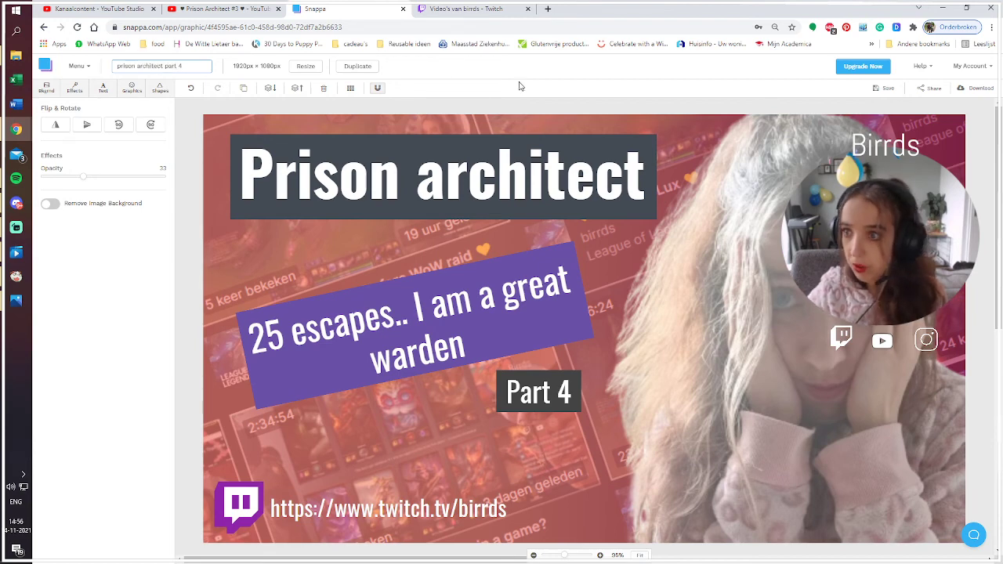
click(879, 88)
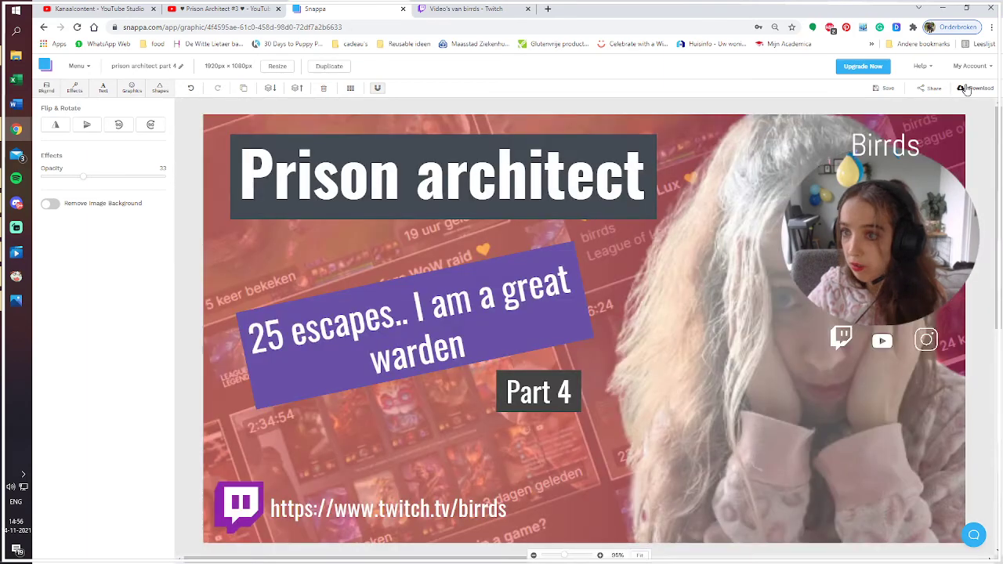
Try to download the finished graphic and dismiss the upgrade offer
click(971, 88)
click(945, 105)
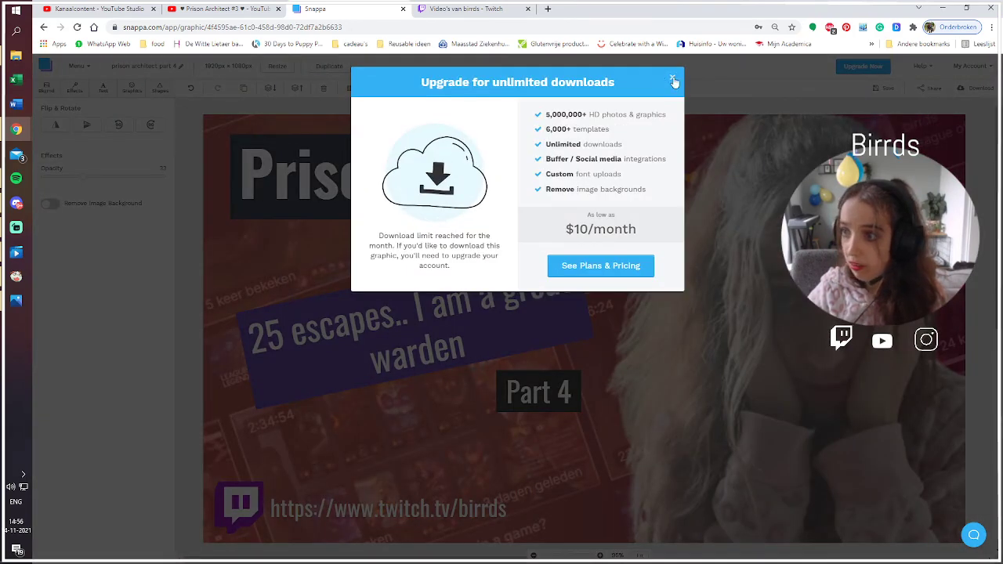
click(673, 80)
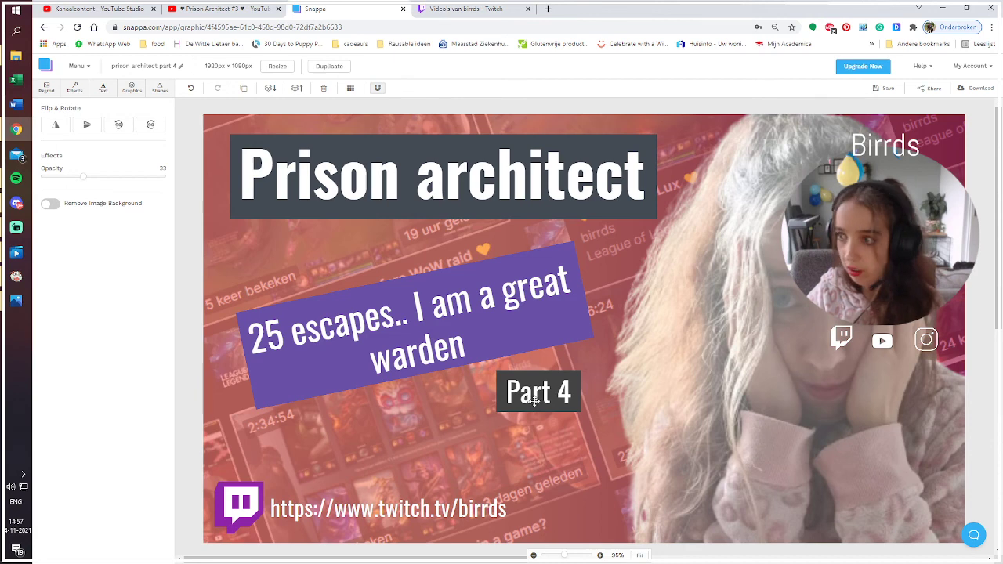
Show the browser in full screen and open the Windows Snipping Tool (Knipprogramma)
key(F11)
key(super)
text(knip)
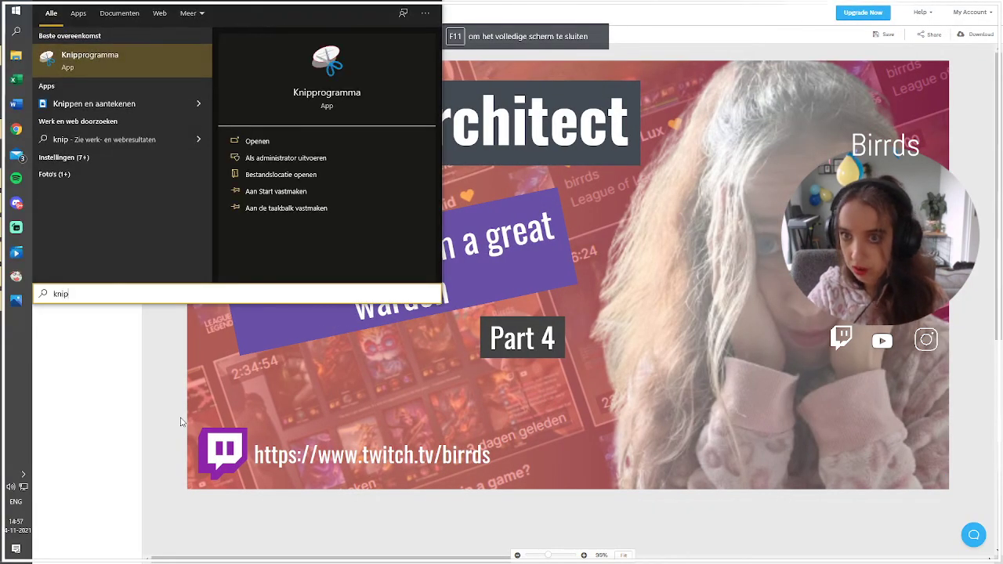
key(Return)
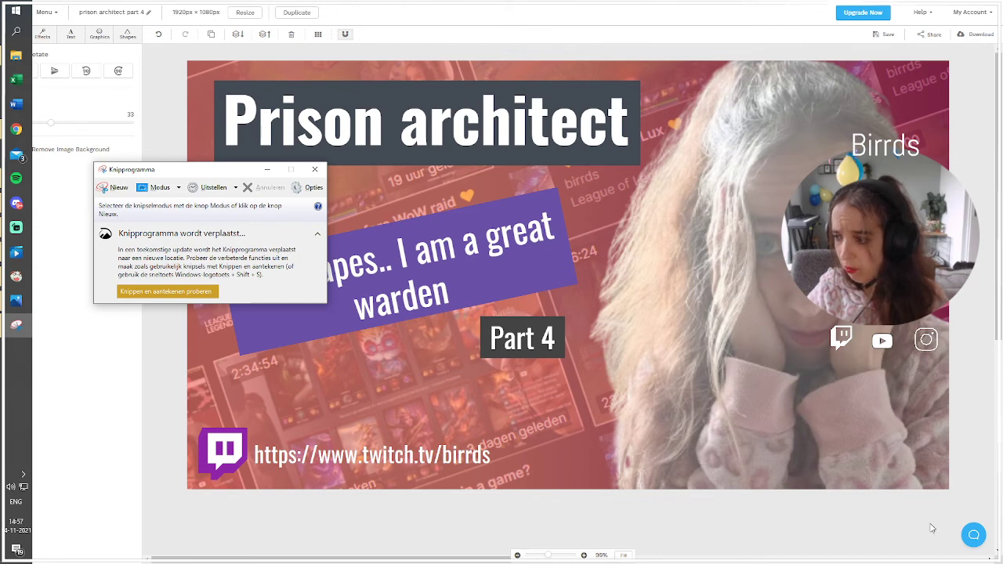
Capture a rectangular snip of the entire graphic, edge to edge, with the canvas displayed at 102%
click(584, 555)
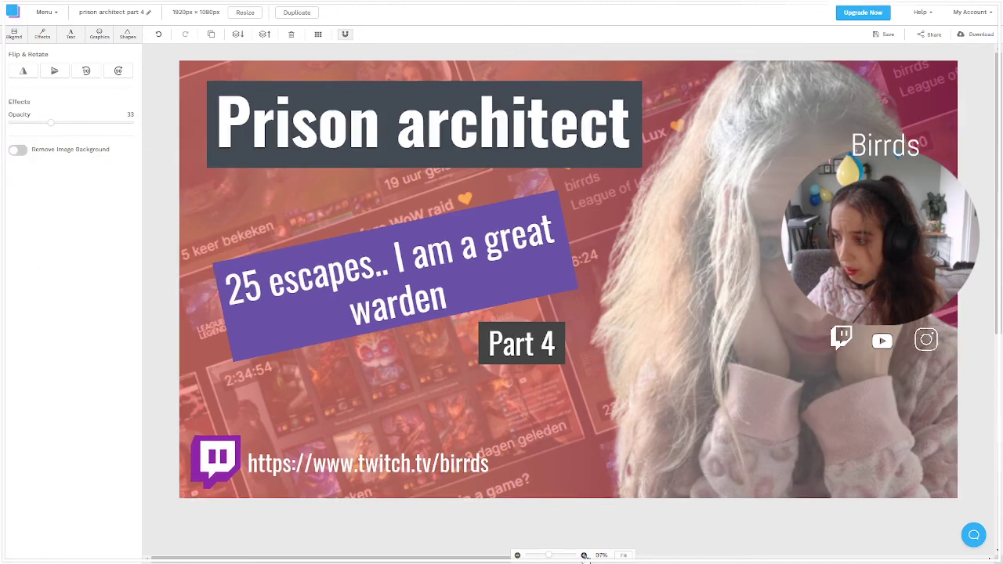
click(584, 555)
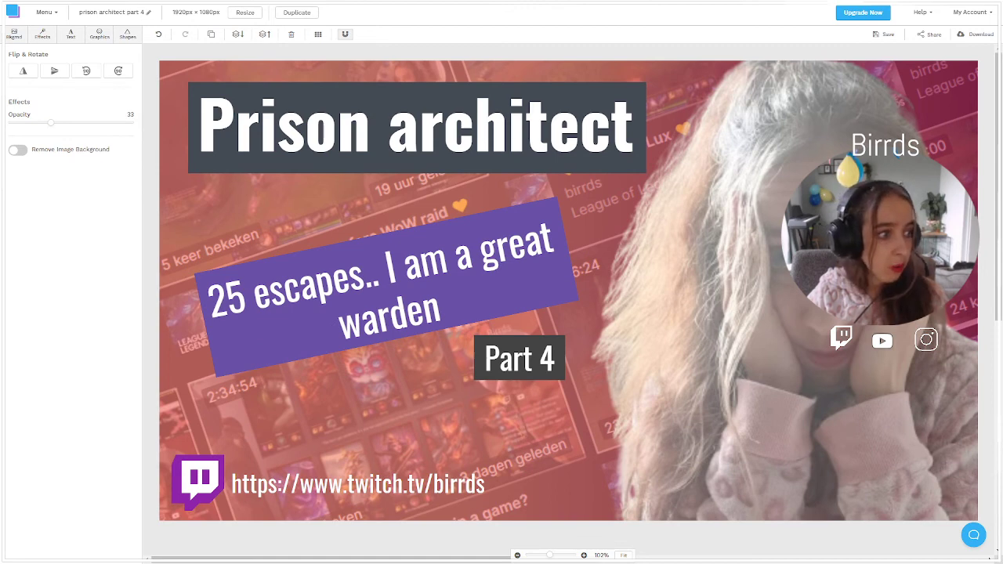
click(19, 325)
click(118, 189)
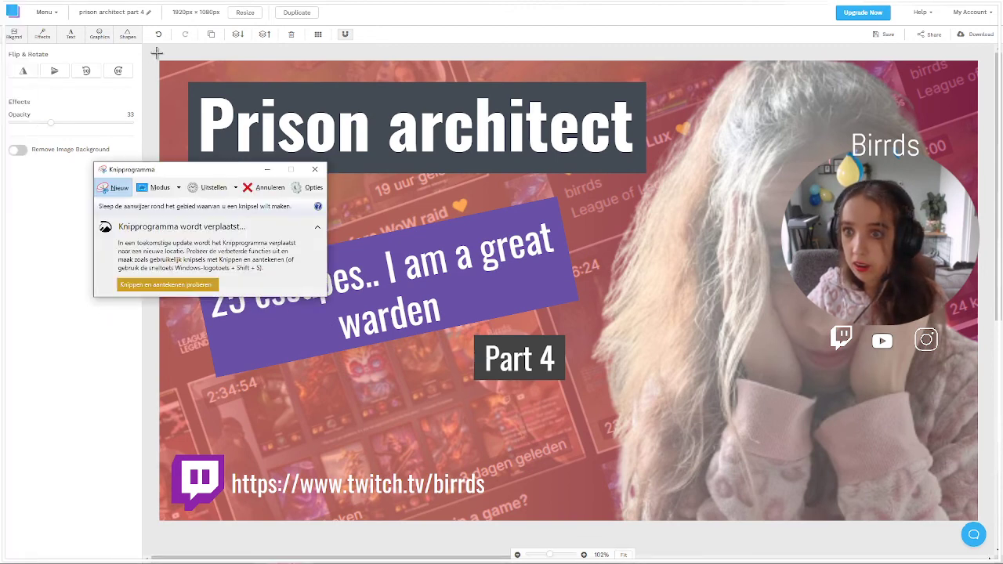
drag(159, 60, 977, 521)
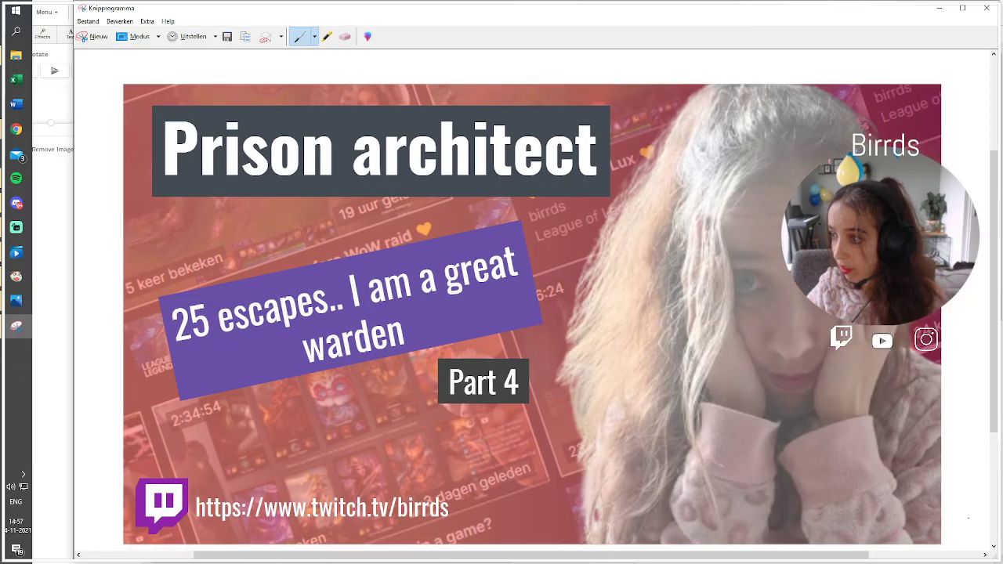
Save the snip as a JPEG file named "Prison arch part 4" in the desktop's video folder
click(88, 21)
click(120, 49)
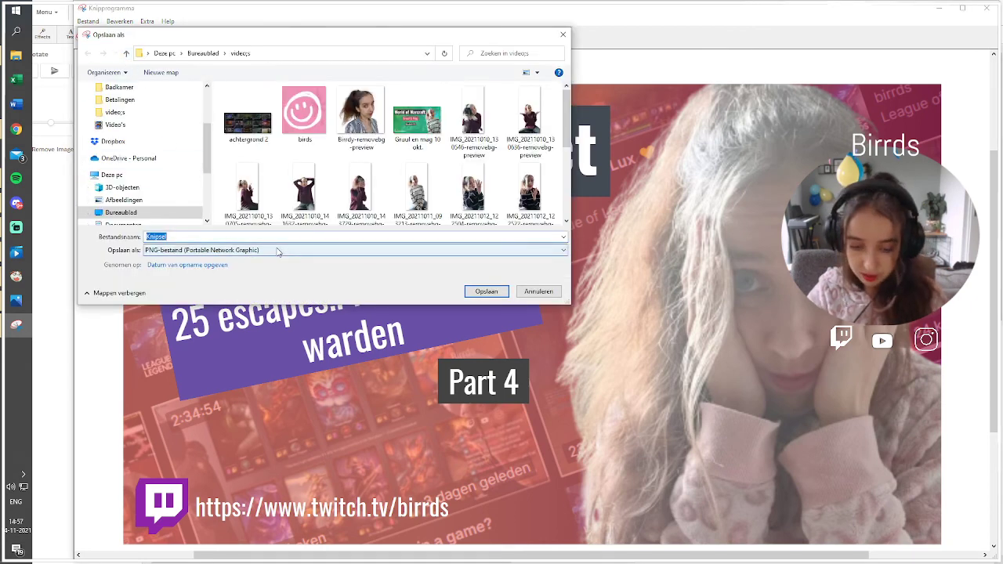
text(Prison a)
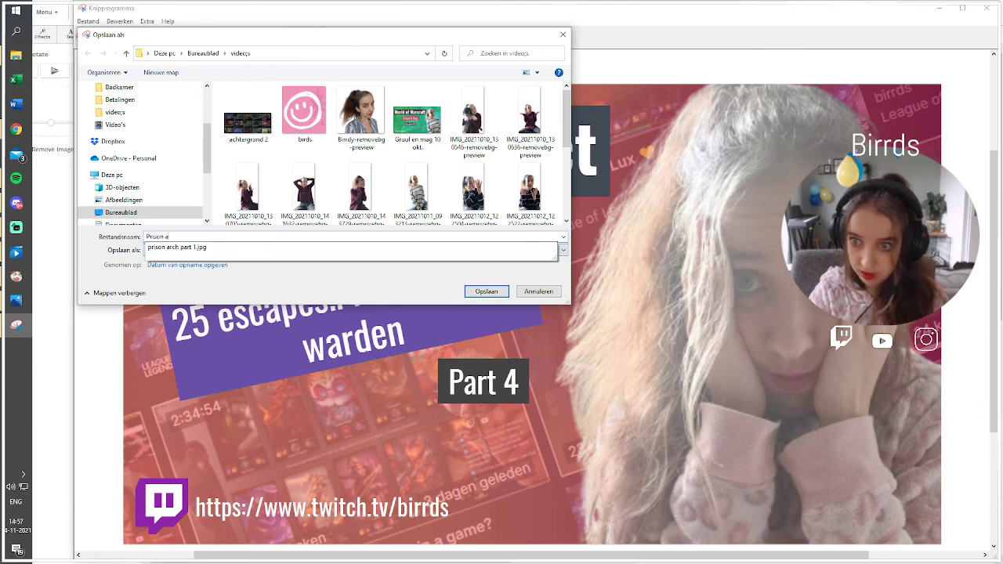
text(rch part )
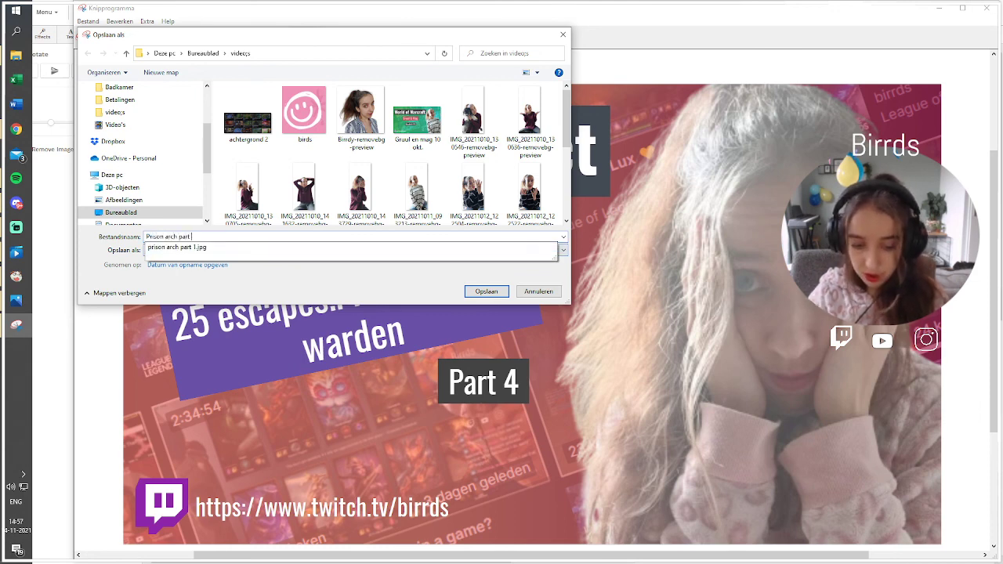
text(4)
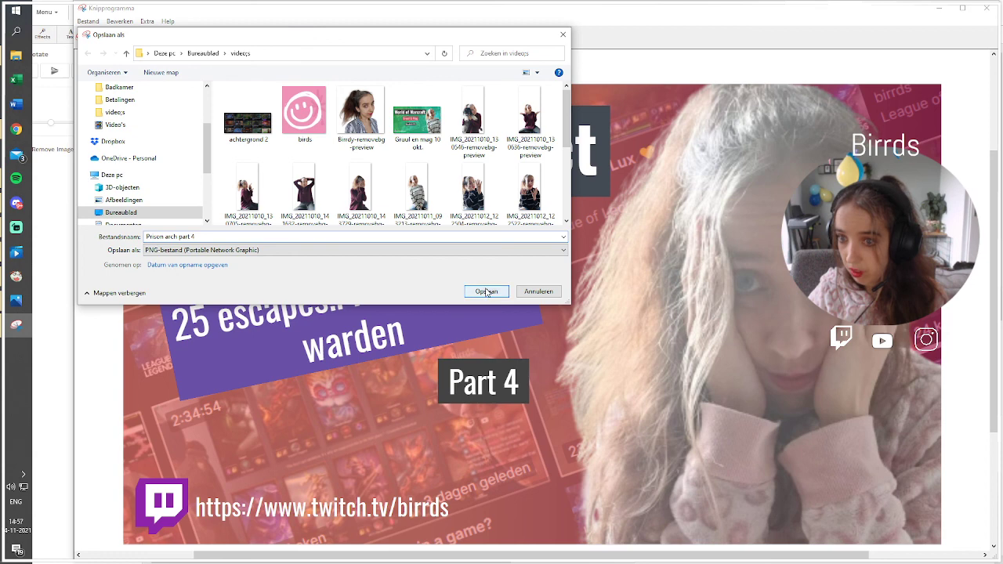
click(499, 253)
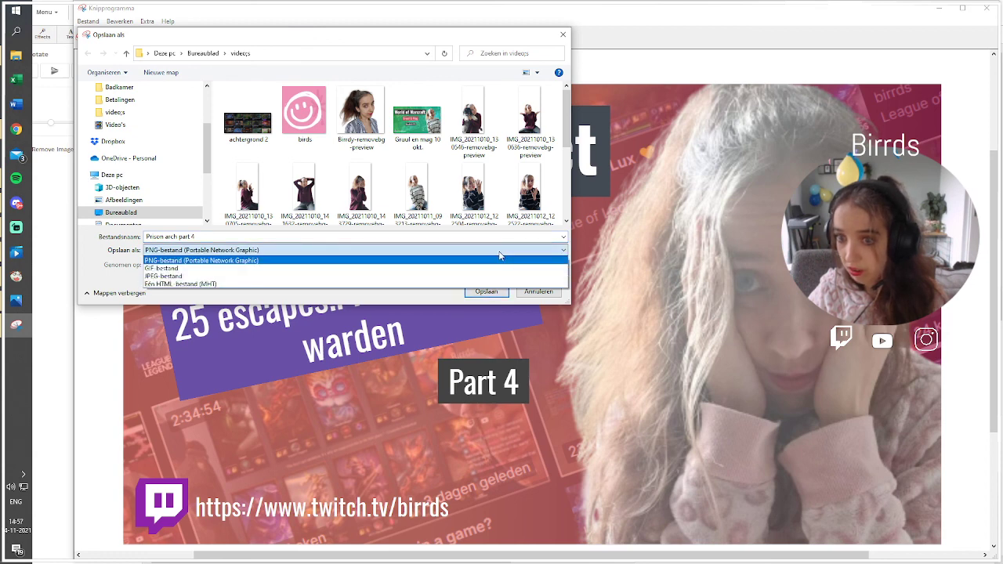
click(195, 277)
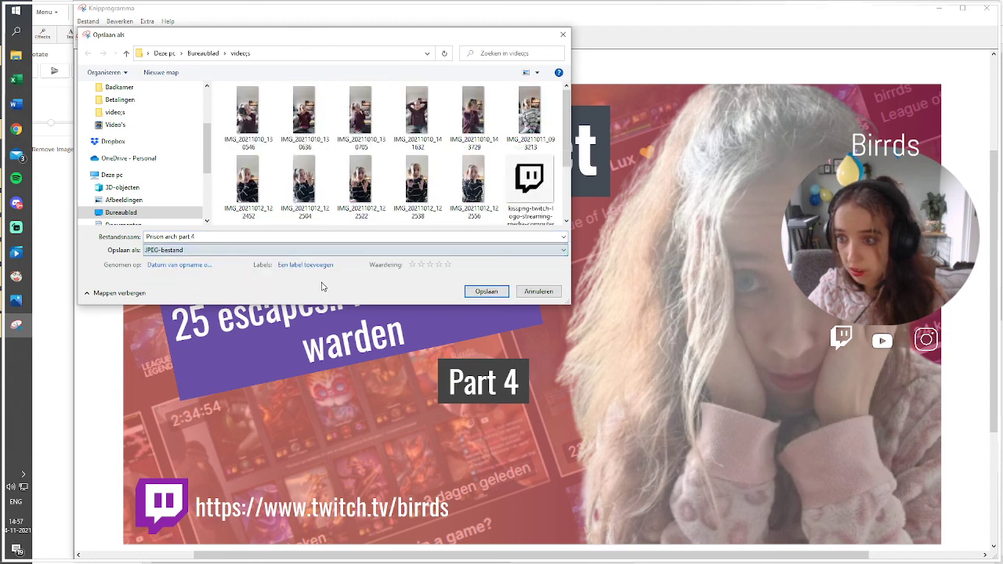
click(487, 291)
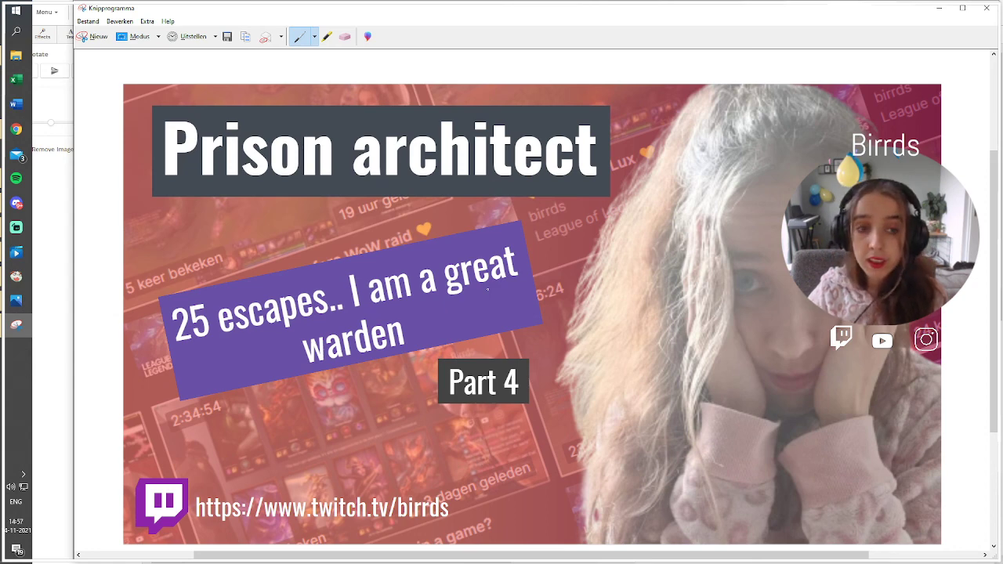